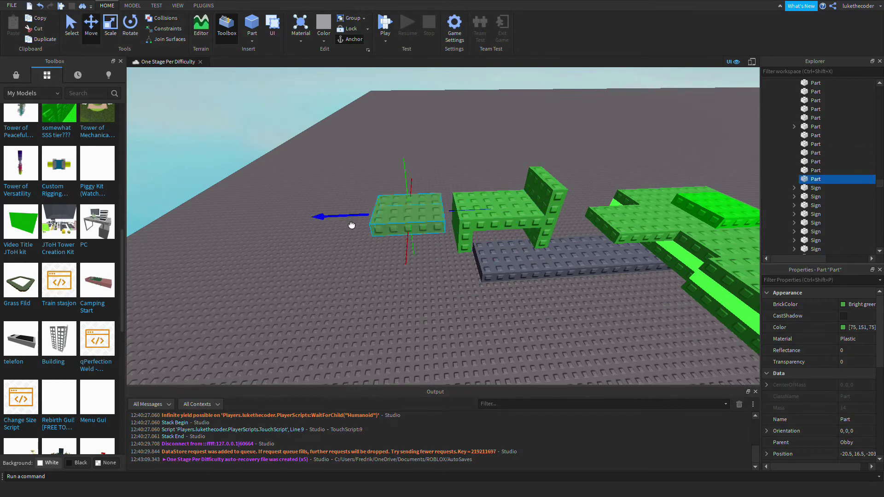
Place a small green block beyond the bridge, then add a copy rotated 30° beside it.
{"action": "left_click_drag", "start_coordinate": [352, 225], "coordinate": [375, 300]}
{"action": "key", "text": "ctrl+3"}
{"action": "right_click_drag", "start_coordinate": [376, 300], "coordinate": [391, 249]}
{"action": "left_click_drag", "start_coordinate": [391, 250], "coordinate": [391, 241]}
{"action": "right_click_drag", "start_coordinate": [391, 241], "coordinate": [482, 272]}
{"action": "key", "text": "ctrl+4"}
{"action": "left_click_drag", "start_coordinate": [486, 238], "coordinate": [366, 245]}
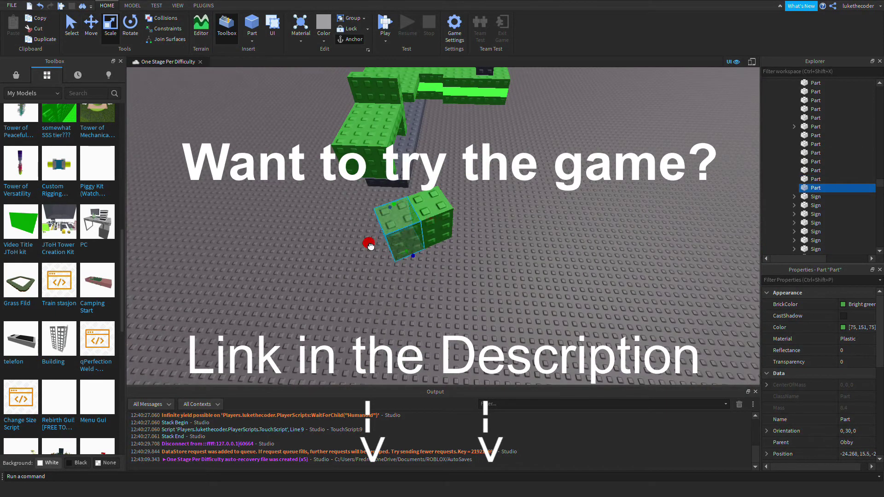
Stretch the angled block into a tall wall and add a copy rotated the opposite way, forming a V.
{"action": "right_click_drag", "start_coordinate": [366, 244], "coordinate": [370, 275]}
{"action": "left_click_drag", "start_coordinate": [471, 202], "coordinate": [485, 119]}
{"action": "right_click_drag", "start_coordinate": [485, 119], "coordinate": [444, 196]}
{"action": "scroll", "coordinate": [485, 115], "scroll_direction": "up", "scroll_amount": 5}
{"action": "key", "text": "ctrl+d"}
{"action": "key", "text": "ctrl+4"}
{"action": "left_click_drag", "start_coordinate": [444, 195], "coordinate": [391, 191]}
{"action": "key", "text": "ctrl+2"}
{"action": "right_click_drag", "start_coordinate": [391, 191], "coordinate": [421, 164]}
{"action": "scroll", "coordinate": [455, 246], "scroll_direction": "down", "scroll_amount": 5}
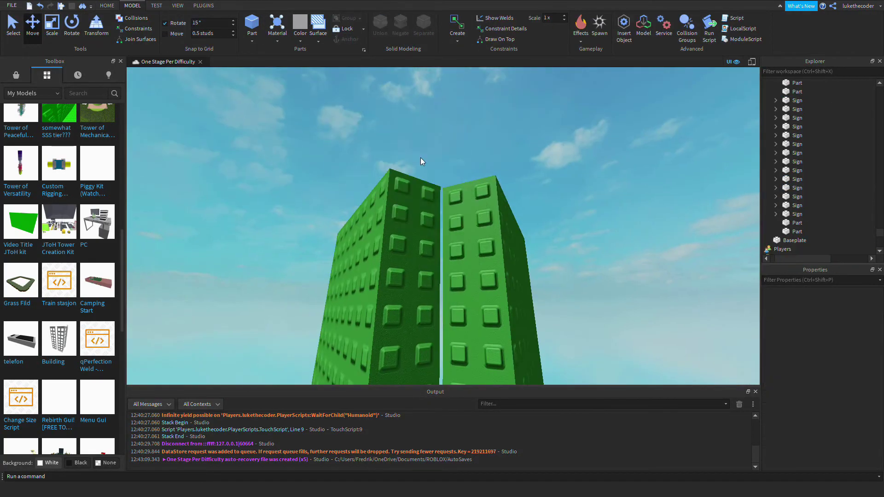
Try to fill the gap between the two angled walls using Negative force direction and BestGuess thickness.
{"action": "left_click", "coordinate": [203, 6]}
{"action": "left_click", "coordinate": [490, 46]}
{"action": "right_click_drag", "start_coordinate": [449, 225], "coordinate": [526, 253]}
{"action": "left_click", "coordinate": [41, 4]}
{"action": "right_click_drag", "start_coordinate": [294, 108], "coordinate": [548, 214]}
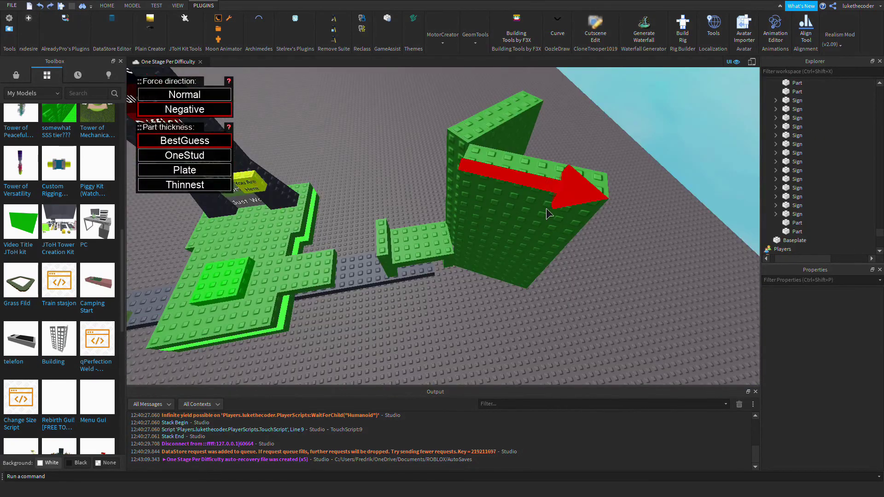
{"action": "left_click", "coordinate": [41, 6]}
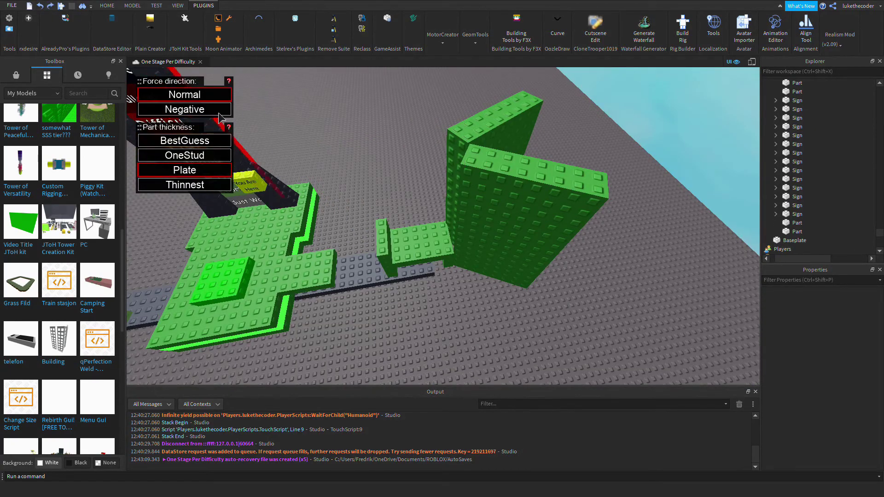
Fill the front gap between the angled walls with a part using Normal direction and Plate thickness, and make it Neon.
{"action": "right_click_drag", "start_coordinate": [463, 176], "coordinate": [463, 176]}
{"action": "left_click", "coordinate": [476, 37]}
{"action": "left_click", "coordinate": [512, 33]}
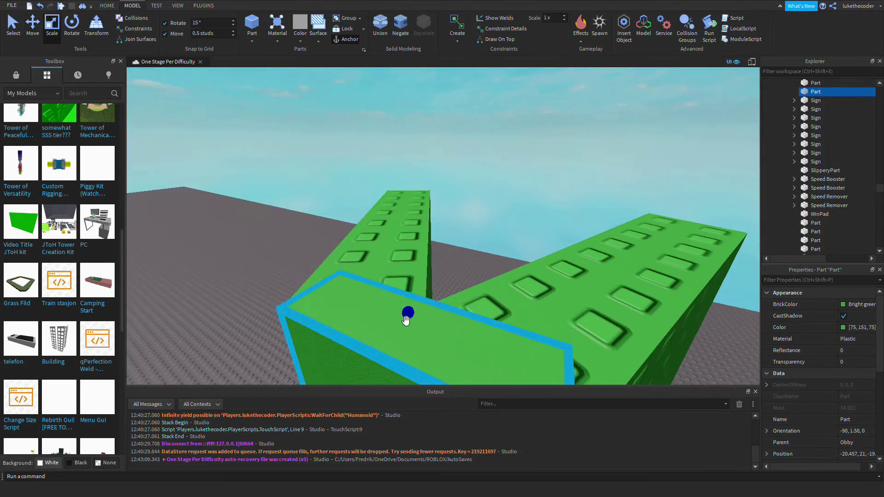
{"action": "left_click_drag", "start_coordinate": [410, 305], "coordinate": [410, 302]}
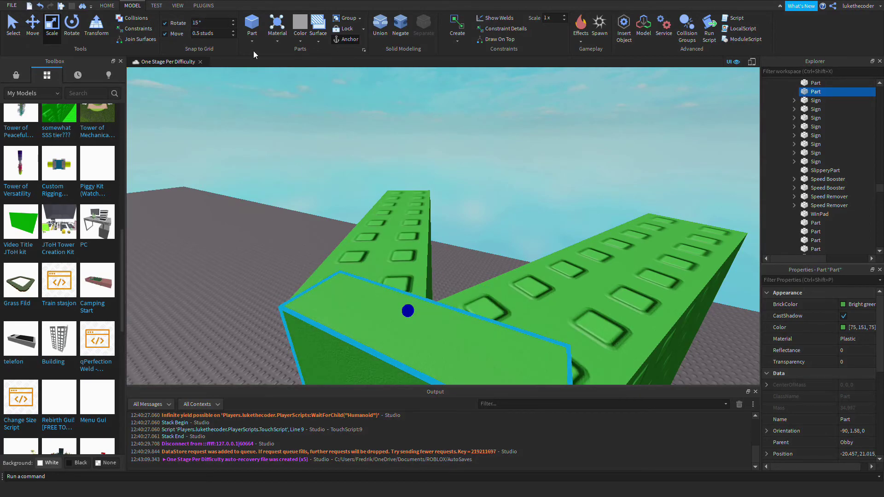
{"action": "left_click", "coordinate": [849, 338]}
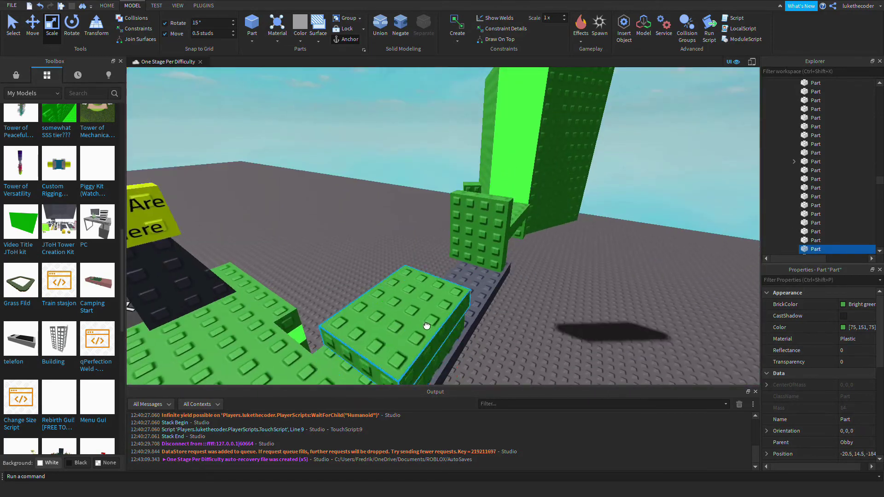
Center a narrow studded green block on the front of the Neon strip and stretch it along the strip's height.
{"action": "left_click", "coordinate": [492, 164]}
{"action": "left_click", "coordinate": [497, 180]}
{"action": "key", "text": "f"}
{"action": "right_click_drag", "start_coordinate": [470, 194], "coordinate": [363, 157]}
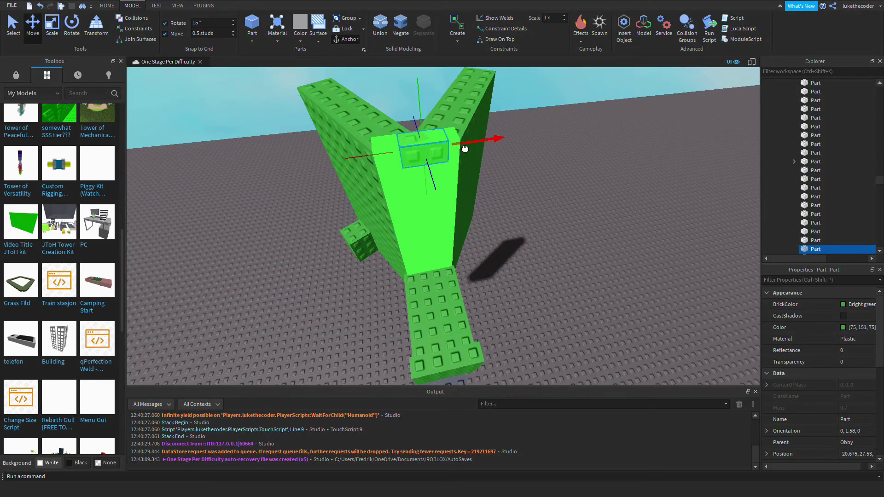
{"action": "left_click", "coordinate": [165, 34]}
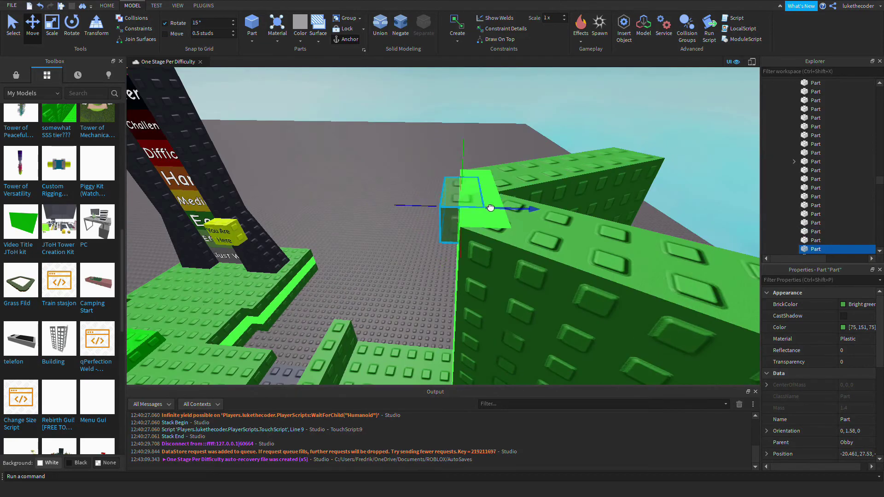
{"action": "right_click_drag", "start_coordinate": [491, 208], "coordinate": [451, 136]}
{"action": "key", "text": "ctrl+3"}
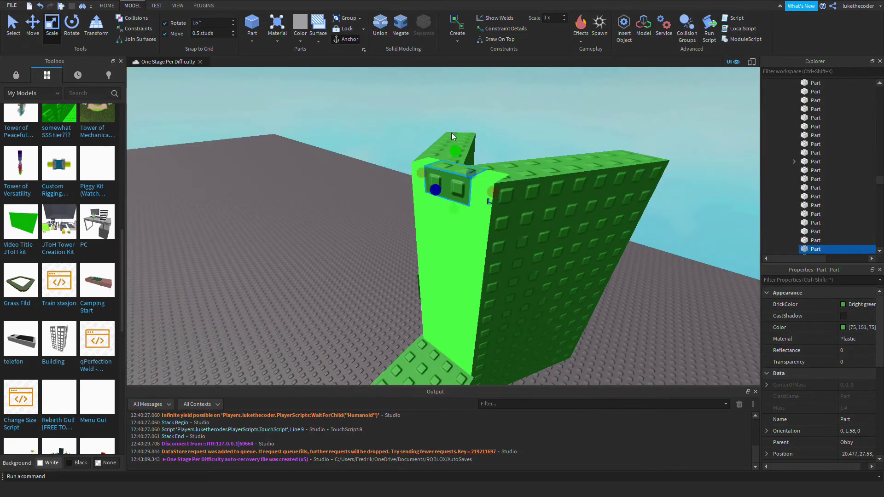
{"action": "right_click_drag", "start_coordinate": [455, 213], "coordinate": [604, 252]}
{"action": "left_click", "coordinate": [451, 196]}
{"action": "left_click", "coordinate": [451, 196]}
Add a Neon layer and a green base layer beneath the platform's extension block.
{"action": "left_click", "coordinate": [465, 207]}
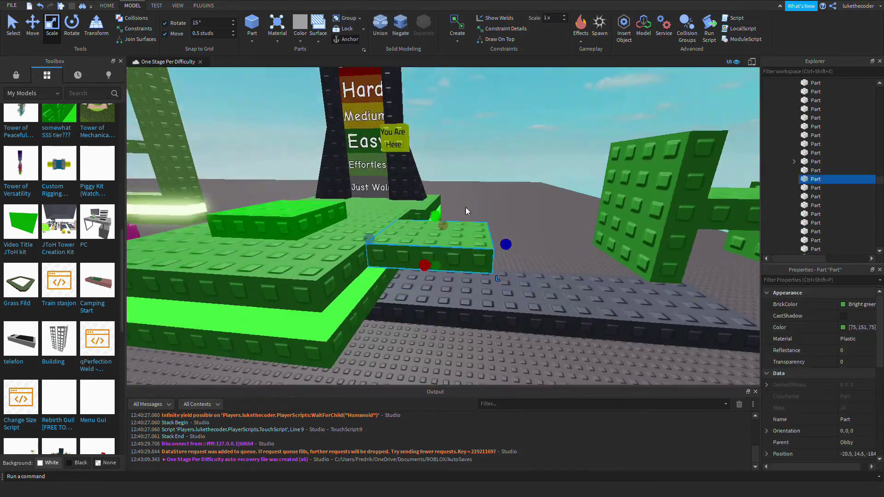
{"action": "key", "text": "ctrl+2"}
{"action": "left_click", "coordinate": [848, 327]}
{"action": "left_click", "coordinate": [442, 281]}
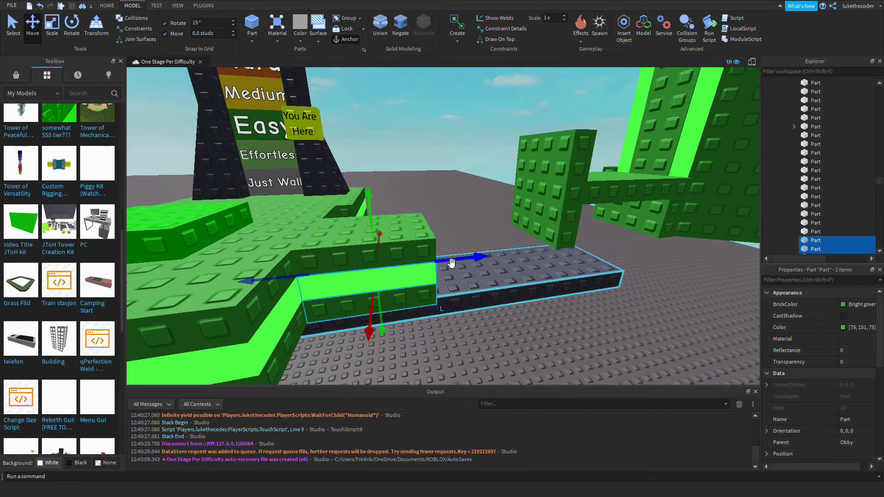
Copy the Neon and green base layers beneath the upright wall and the bridge's far leg.
{"action": "key", "text": "ctrl+3"}
{"action": "scroll", "coordinate": [420, 308], "scroll_direction": "down", "scroll_amount": 3}
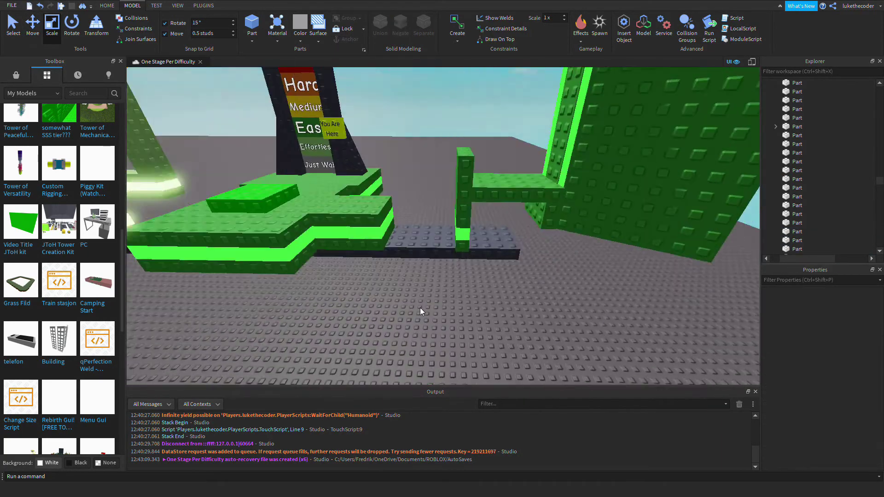
{"action": "right_click_drag", "start_coordinate": [420, 307], "coordinate": [356, 288]}
{"action": "left_click", "coordinate": [356, 288], "text": "ctrl"}
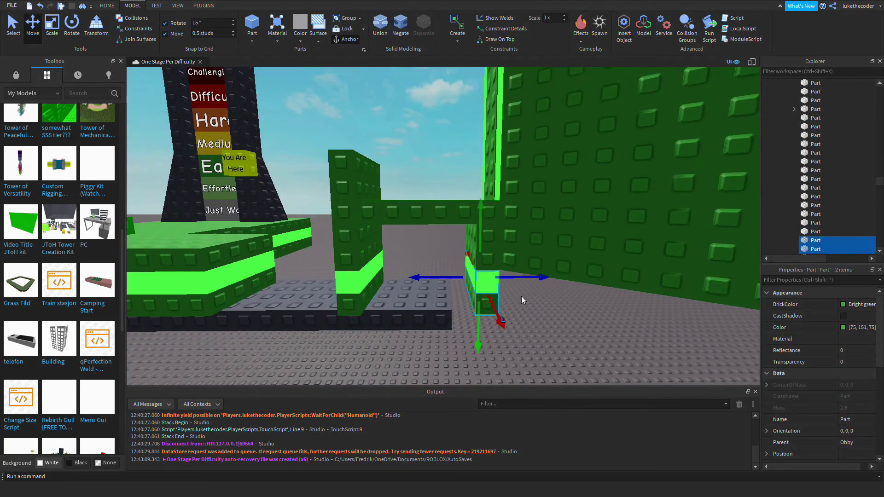
Add a green base layer and a Neon layer at the foot of the first angled wall.
{"action": "right_click_drag", "start_coordinate": [521, 296], "coordinate": [461, 258]}
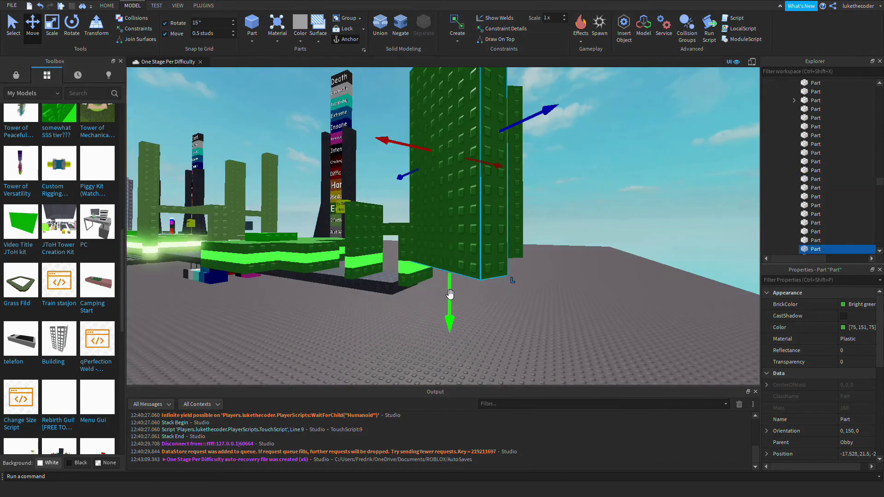
{"action": "key", "text": "ctrl+3"}
{"action": "left_click", "coordinate": [469, 267]}
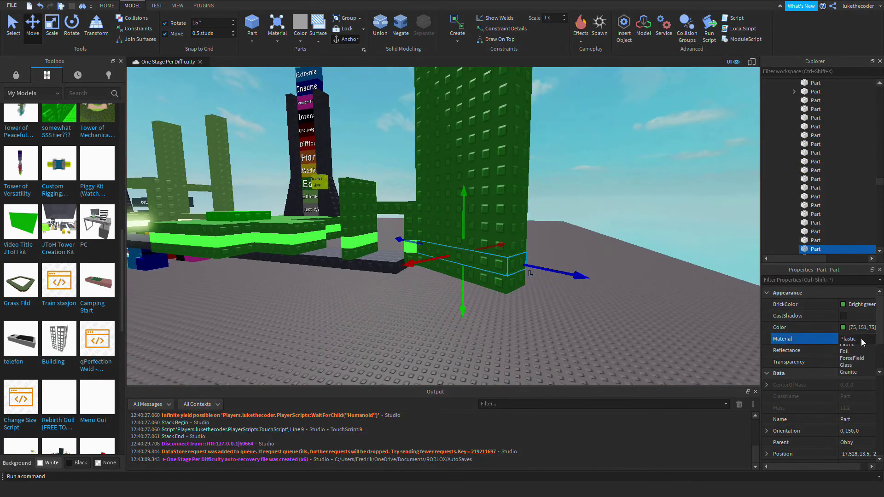
{"action": "left_click", "coordinate": [863, 342]}
Add a matching green base layer and Neon layer beneath the second angled wall.
{"action": "right_click_drag", "start_coordinate": [582, 316], "coordinate": [455, 240]}
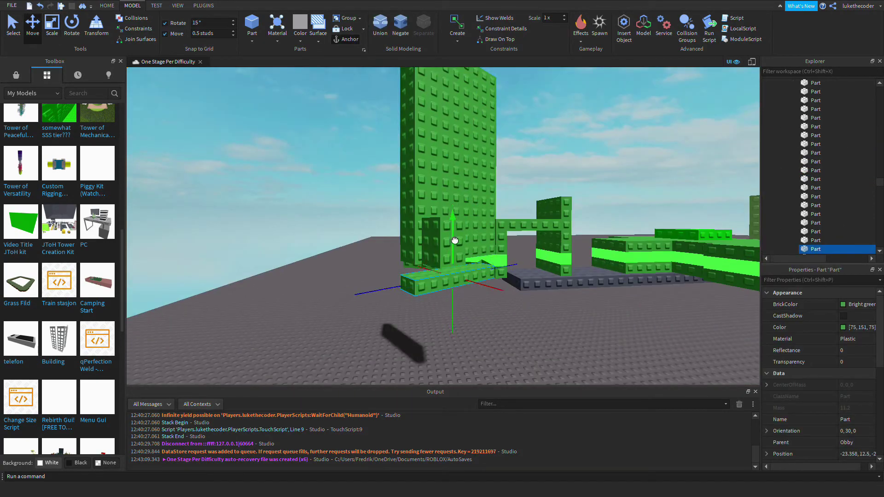
{"action": "left_click", "coordinate": [857, 339]}
{"action": "scroll", "coordinate": [490, 233], "scroll_direction": "up", "scroll_amount": 5}
Add a Neon layer and a green base layer beneath the small block attached to the angled wall.
{"action": "left_click", "coordinate": [453, 244]}
{"action": "key", "text": "ctrl+3"}
{"action": "left_click", "coordinate": [852, 339]}
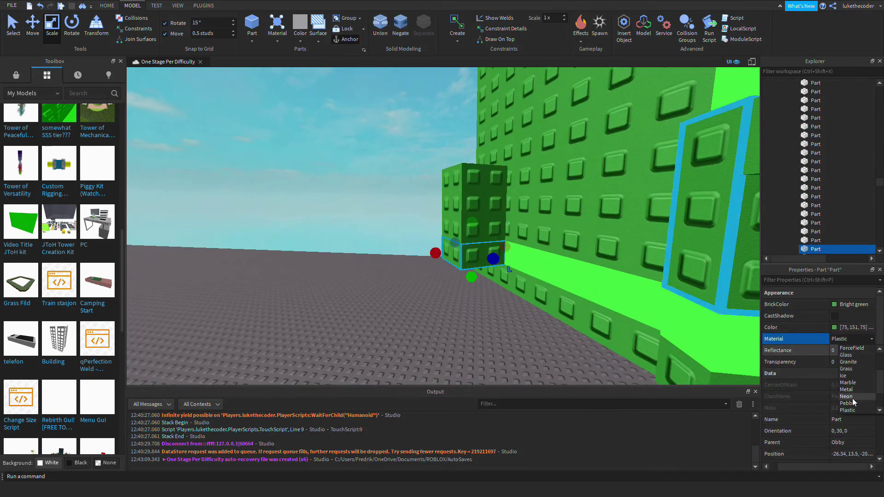
{"action": "left_click", "coordinate": [850, 397]}
{"action": "key", "text": "ctrl+2"}
{"action": "left_click", "coordinate": [852, 397]}
Fill the inner corner gap between the two angled walls using Normal force direction and OneStud thickness.
{"action": "right_click_drag", "start_coordinate": [528, 360], "coordinate": [468, 262]}
{"action": "left_click", "coordinate": [484, 221]}
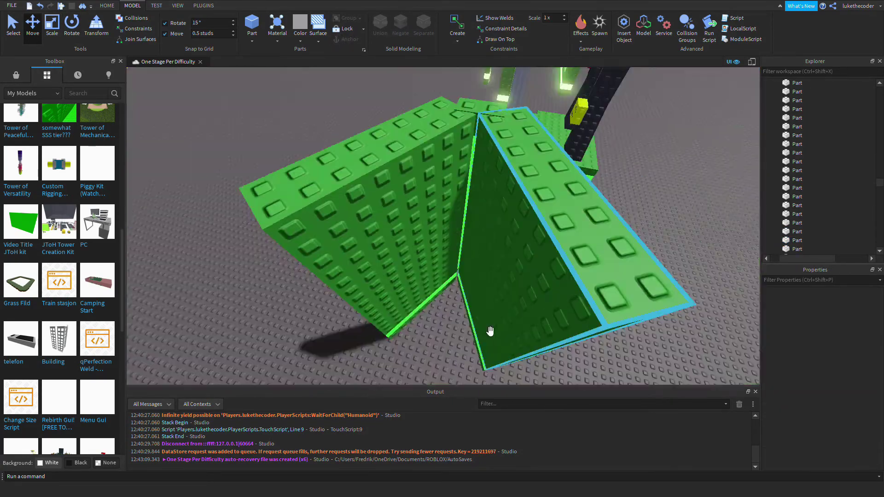
{"action": "right_click_drag", "start_coordinate": [490, 331], "coordinate": [417, 231]}
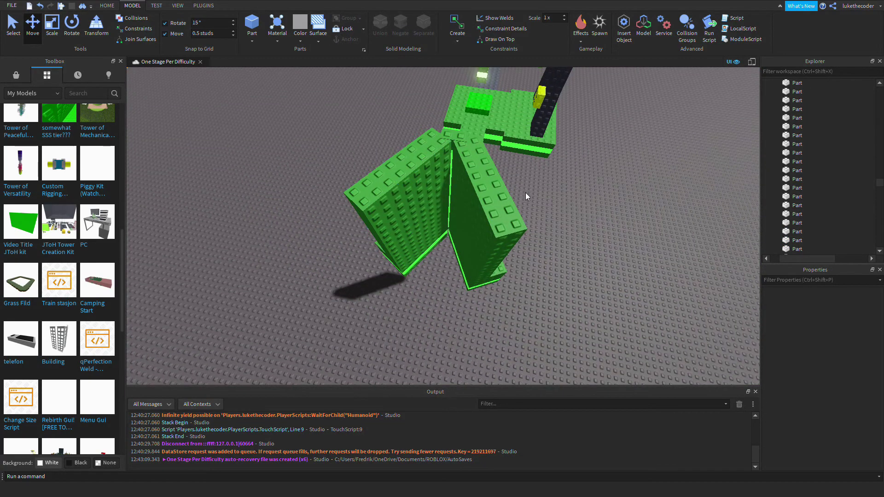
{"action": "scroll", "coordinate": [526, 192], "scroll_direction": "up", "scroll_amount": 5}
{"action": "left_click", "coordinate": [203, 5]}
{"action": "left_click", "coordinate": [394, 38]}
{"action": "scroll", "coordinate": [696, 198], "scroll_direction": "up", "scroll_amount": 10}
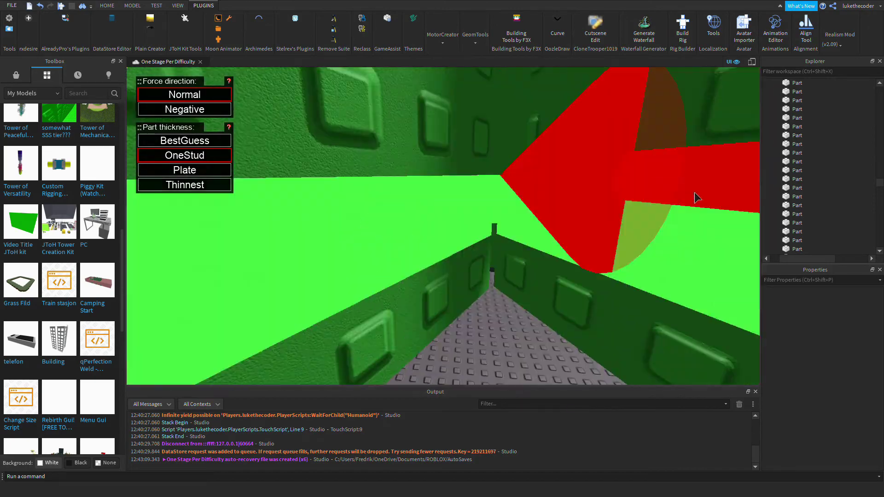
{"action": "scroll", "coordinate": [696, 197], "scroll_direction": "down", "scroll_amount": 5}
{"action": "scroll", "coordinate": [452, 232], "scroll_direction": "up", "scroll_amount": 3}
{"action": "scroll", "coordinate": [464, 240], "scroll_direction": "down", "scroll_amount": 10}
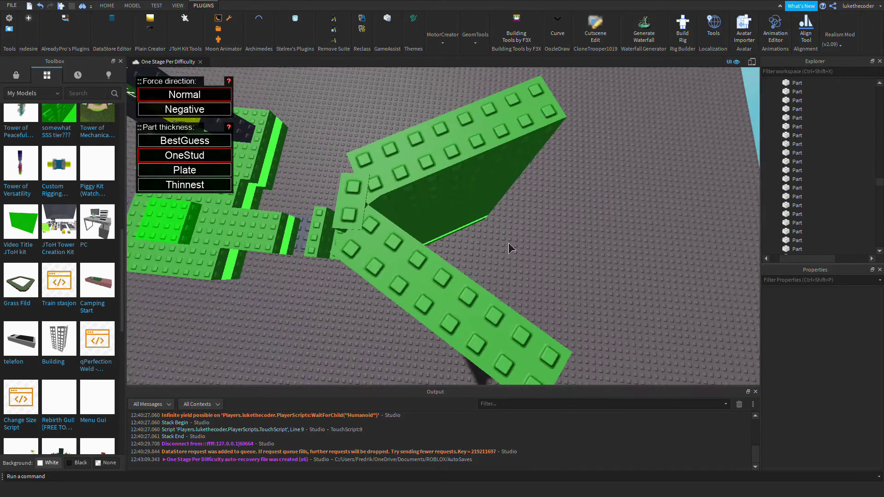
Play-test the stage and look over the V-shaped walls with the character.
{"action": "right_click_drag", "start_coordinate": [510, 249], "coordinate": [627, 269]}
{"action": "scroll", "coordinate": [628, 272], "scroll_direction": "down", "scroll_amount": 3}
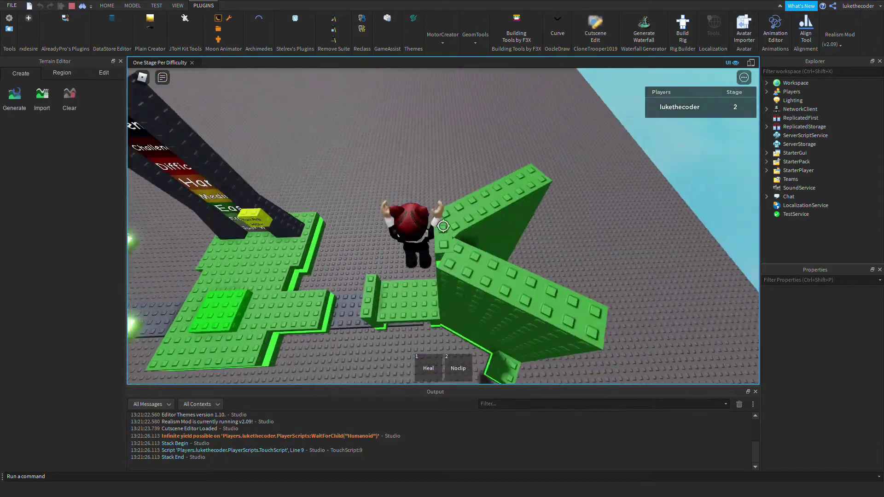
{"action": "right_click_drag", "start_coordinate": [443, 226], "coordinate": [475, 157]}
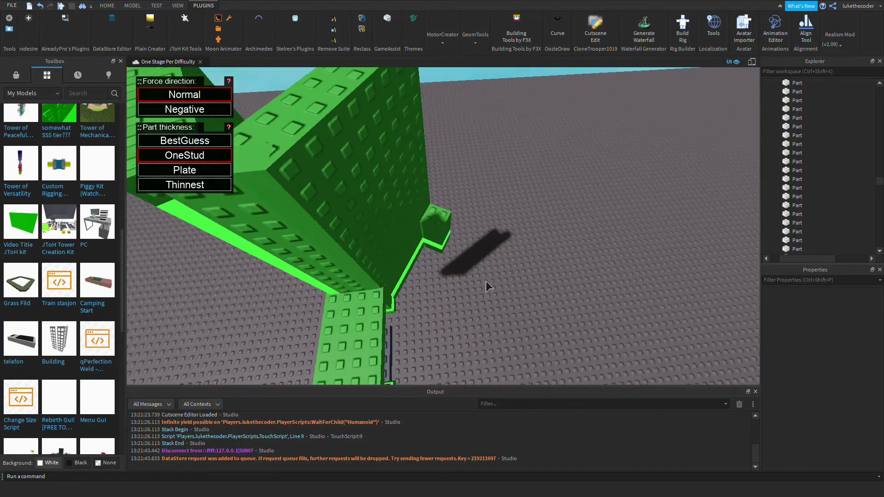
Set the two narrow strips flanking the studded column on the front corner to Neon.
{"action": "left_click", "coordinate": [486, 279]}
{"action": "left_click", "coordinate": [517, 35]}
{"action": "left_click", "coordinate": [517, 35]}
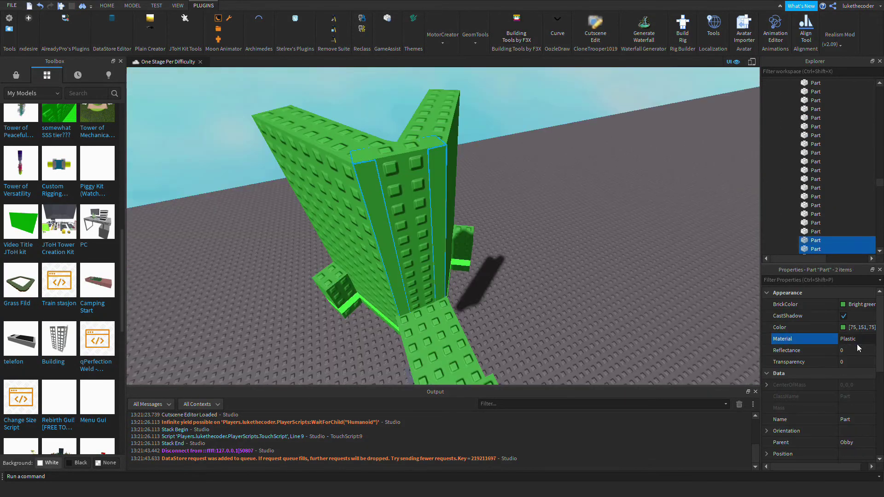
{"action": "right_click_drag", "start_coordinate": [618, 320], "coordinate": [606, 234]}
Add a Neon block sized 3.5, 1, 1 across the top of the walls' front corner.
{"action": "scroll", "coordinate": [610, 310], "scroll_direction": "up", "scroll_amount": 5}
{"action": "right_click_drag", "start_coordinate": [610, 310], "coordinate": [441, 252]}
{"action": "left_click", "coordinate": [430, 275]}
{"action": "right_click_drag", "start_coordinate": [449, 378], "coordinate": [344, 234]}
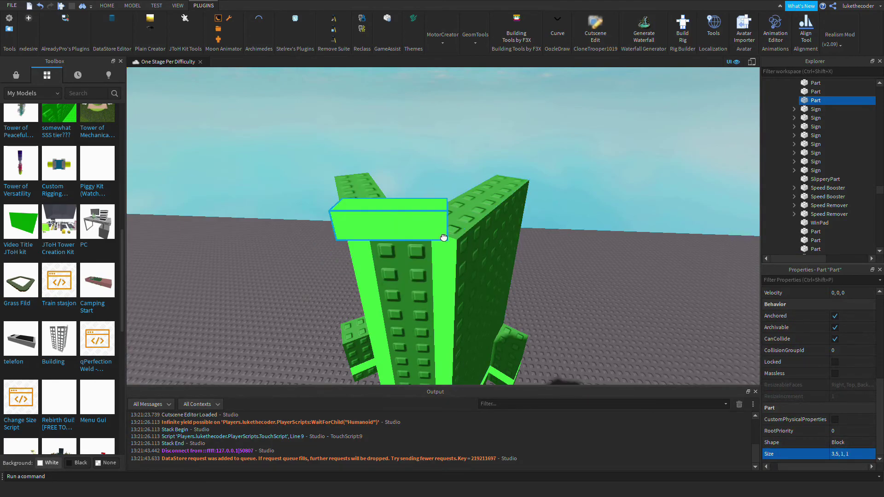
Add Neon cap layers on top of both angled walls.
{"action": "right_click_drag", "start_coordinate": [443, 238], "coordinate": [519, 231]}
{"action": "left_click", "coordinate": [504, 316]}
{"action": "left_click", "coordinate": [852, 344]}
{"action": "left_click", "coordinate": [863, 367]}
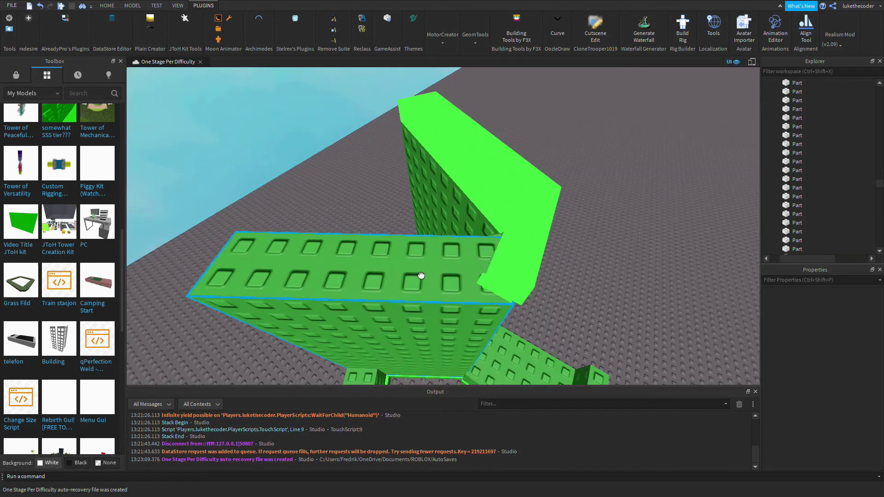
{"action": "left_click", "coordinate": [422, 275]}
{"action": "left_click", "coordinate": [852, 339]}
{"action": "left_click", "coordinate": [861, 340]}
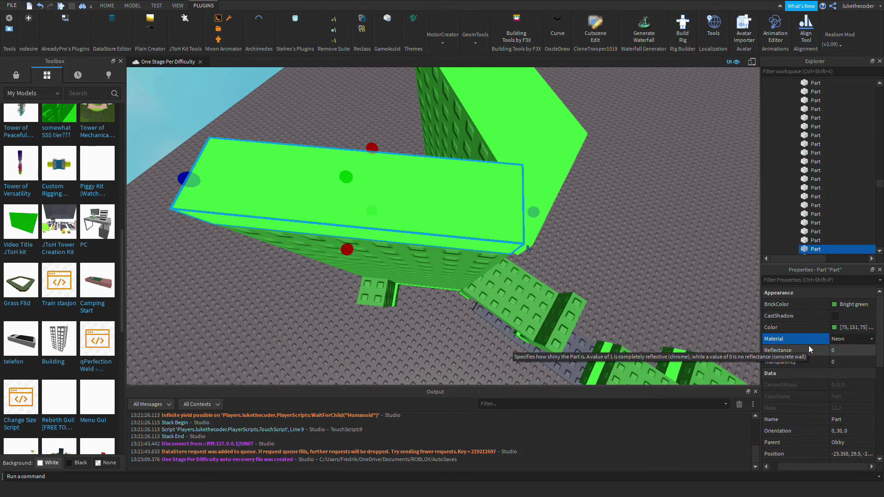
{"action": "left_click", "coordinate": [711, 277]}
Set the orientation of the Neon filler part at the walls' top corner to -89.1, 180, 180.
{"action": "scroll", "coordinate": [711, 278], "scroll_direction": "up", "scroll_amount": 5}
{"action": "right_click_drag", "start_coordinate": [711, 277], "coordinate": [522, 257]}
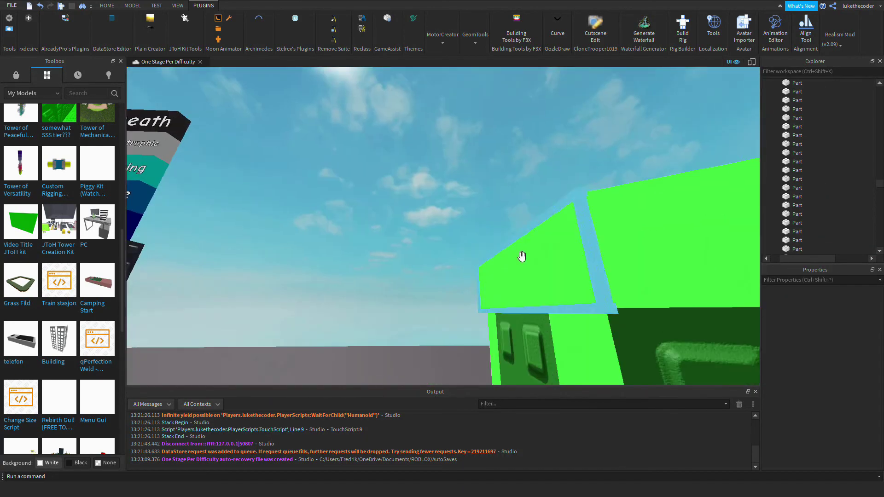
{"action": "left_click", "coordinate": [522, 257]}
{"action": "key", "text": "f"}
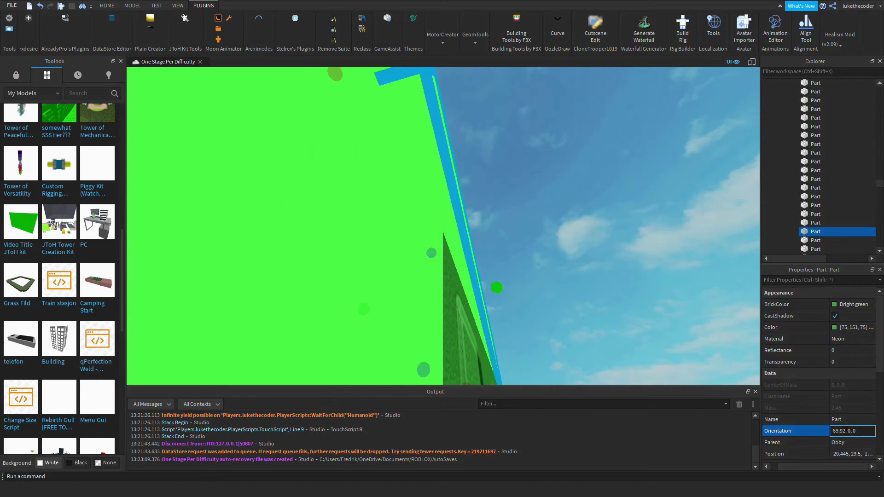
{"action": "right_click_drag", "start_coordinate": [609, 323], "coordinate": [609, 323]}
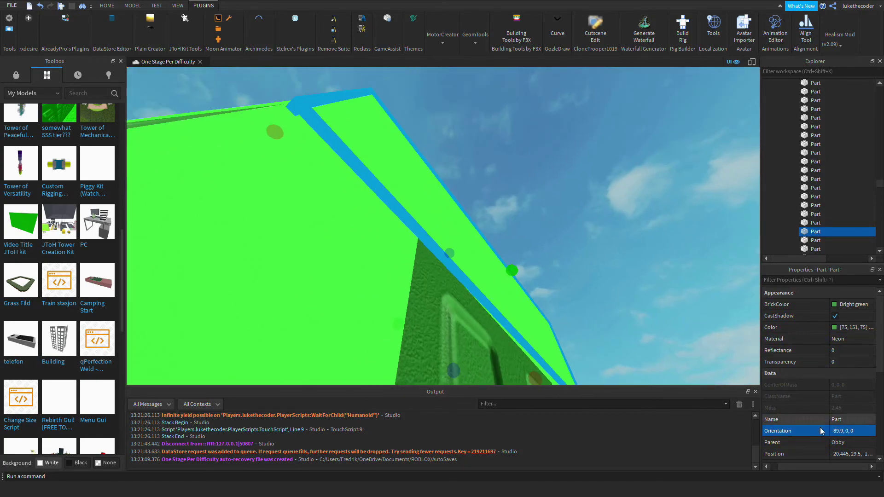
{"action": "key", "text": "Return"}
{"action": "left_click", "coordinate": [132, 5]}
{"action": "left_click", "coordinate": [52, 24]}
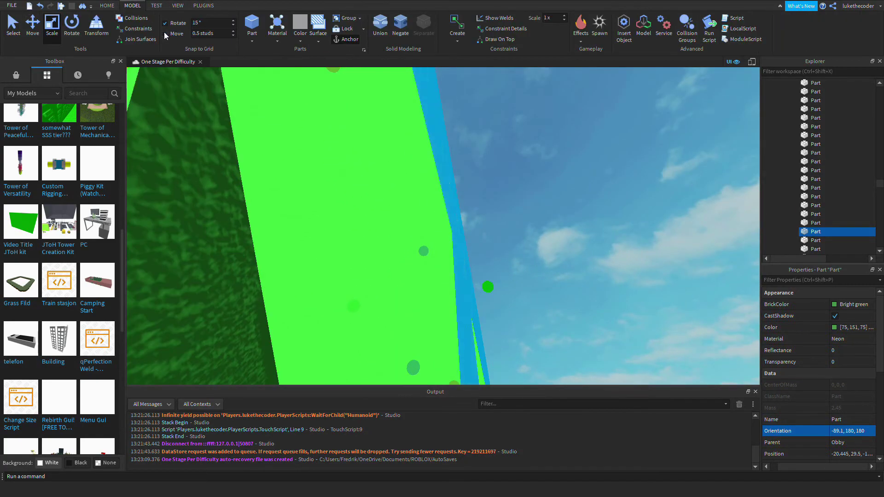
Turn off CastShadow for all parts of the bridge and V-shaped wall structure.
{"action": "scroll", "coordinate": [414, 116], "scroll_direction": "down", "scroll_amount": 10}
{"action": "left_click", "coordinate": [435, 221]}
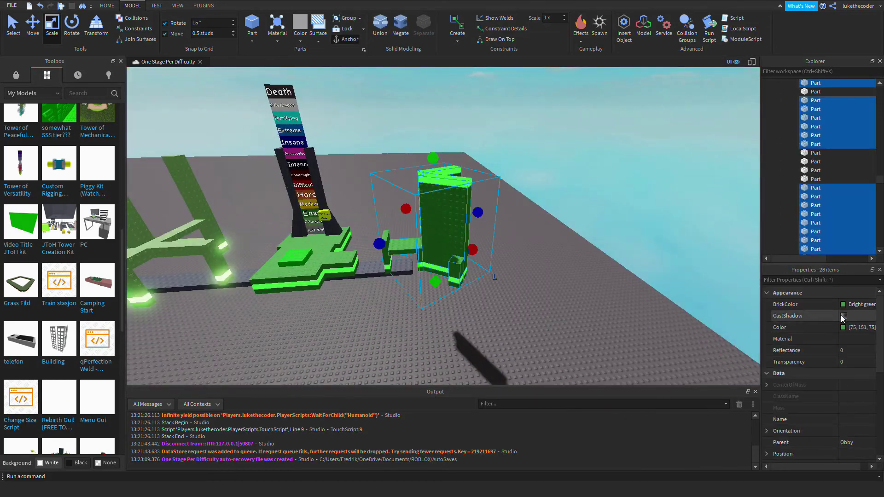
{"action": "left_click", "coordinate": [420, 284]}
Build a tall hollow tower with a small side ledge from green studded parts beyond the V-shaped walls.
{"action": "scroll", "coordinate": [427, 267], "scroll_direction": "up", "scroll_amount": 8}
{"action": "left_click", "coordinate": [503, 241]}
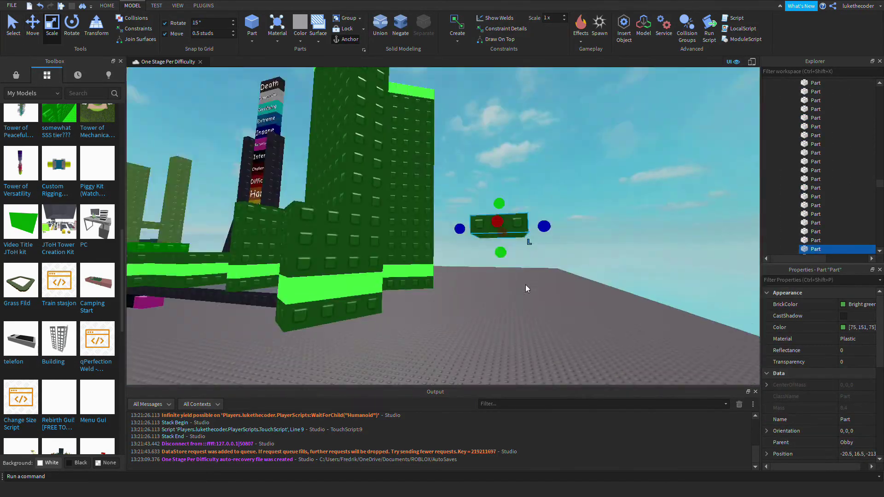
{"action": "left_click_drag", "start_coordinate": [493, 174], "coordinate": [470, 223]}
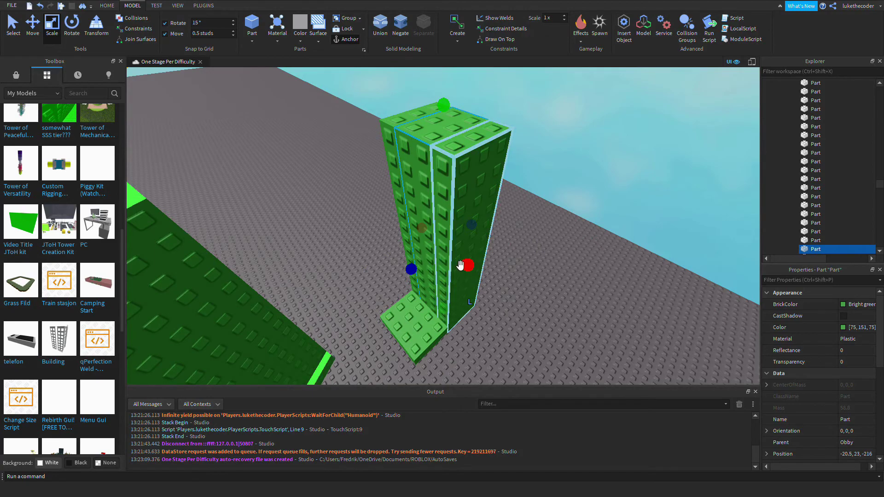
{"action": "right_click_drag", "start_coordinate": [436, 259], "coordinate": [439, 260]}
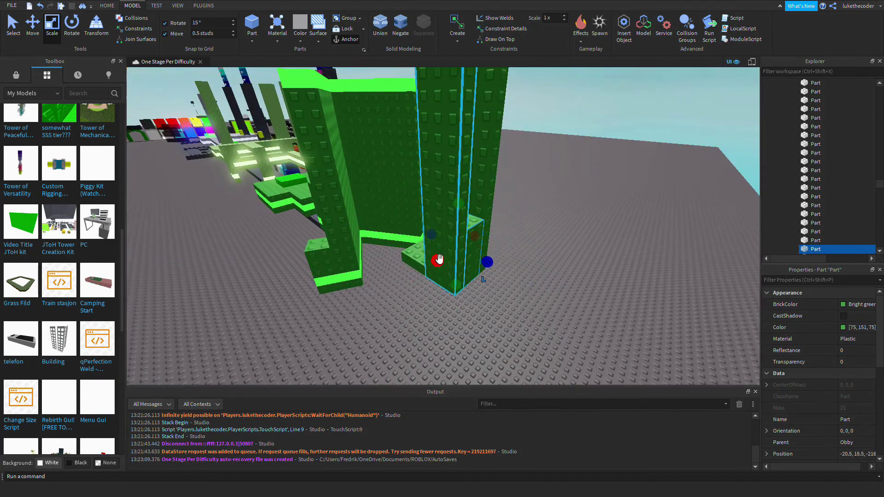
{"action": "right_click_drag", "start_coordinate": [443, 149], "coordinate": [466, 263]}
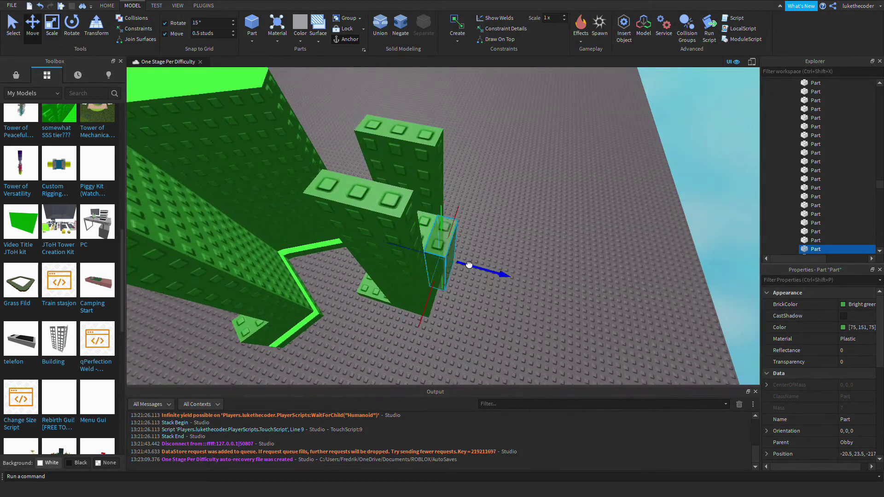
{"action": "left_click_drag", "start_coordinate": [466, 263], "coordinate": [478, 170]}
{"action": "right_click_drag", "start_coordinate": [478, 171], "coordinate": [398, 222]}
{"action": "scroll", "coordinate": [492, 275], "scroll_direction": "down", "scroll_amount": 5}
Stack two green base layers beneath the tower and set the upper layer's material to Neon.
{"action": "left_click", "coordinate": [398, 223]}
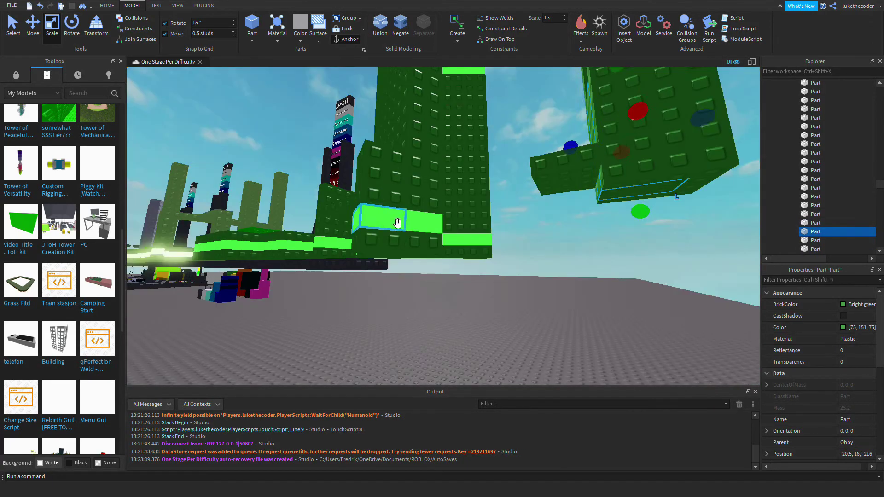
{"action": "key", "text": "f"}
{"action": "left_click", "coordinate": [498, 206]}
{"action": "right_click_drag", "start_coordinate": [498, 207], "coordinate": [581, 208]}
{"action": "left_click", "coordinate": [415, 239]}
{"action": "key", "text": "f"}
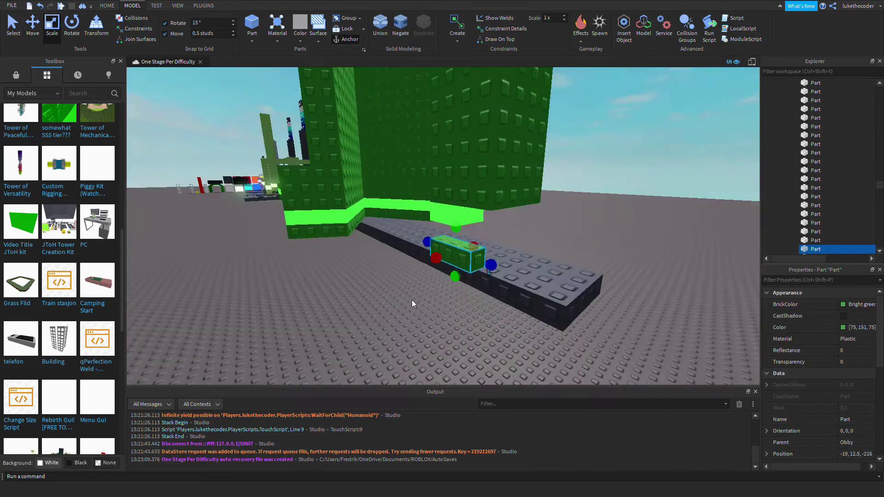
{"action": "right_click_drag", "start_coordinate": [483, 253], "coordinate": [478, 204]}
{"action": "left_click", "coordinate": [475, 203]}
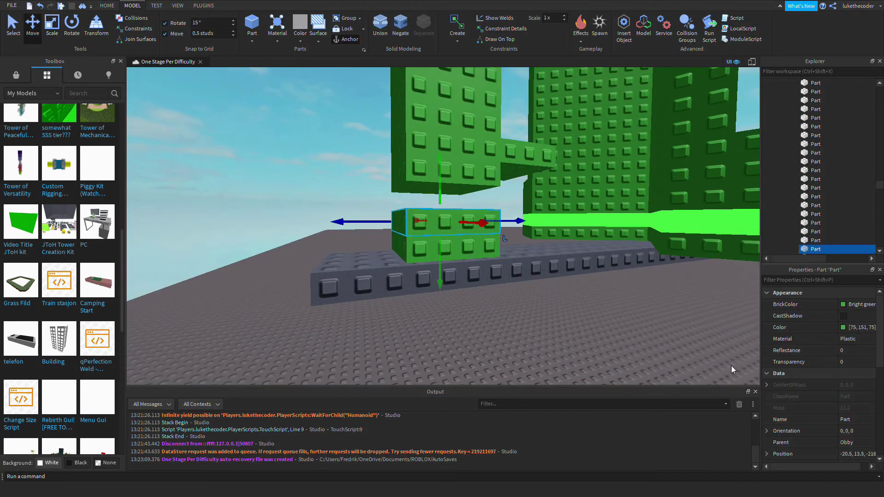
{"action": "key", "text": "ctrl+z"}
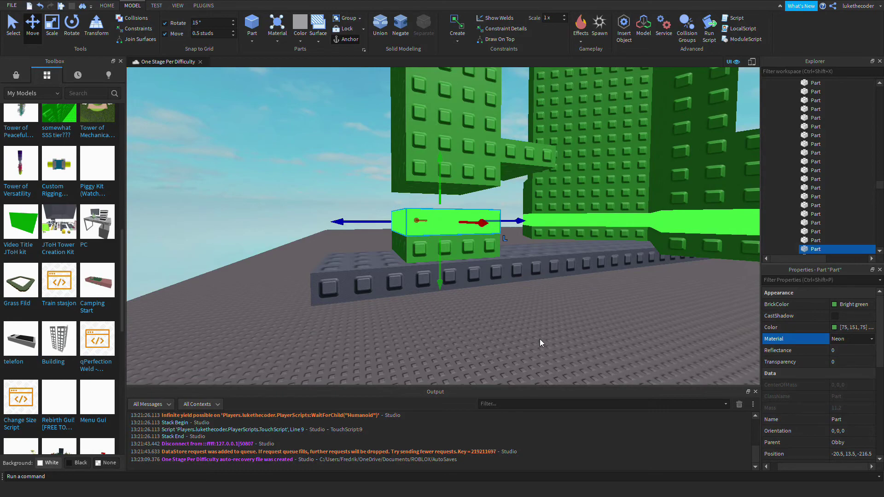
Extend the tower's walls down to meet the Neon layer at its base.
{"action": "left_click", "coordinate": [464, 201]}
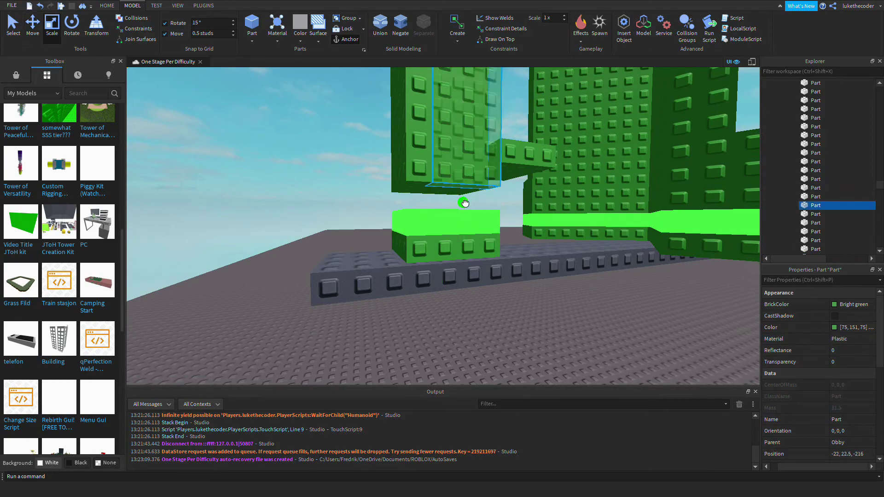
{"action": "key", "text": "ctrl+3"}
{"action": "scroll", "coordinate": [449, 218], "scroll_direction": "up", "scroll_amount": 5}
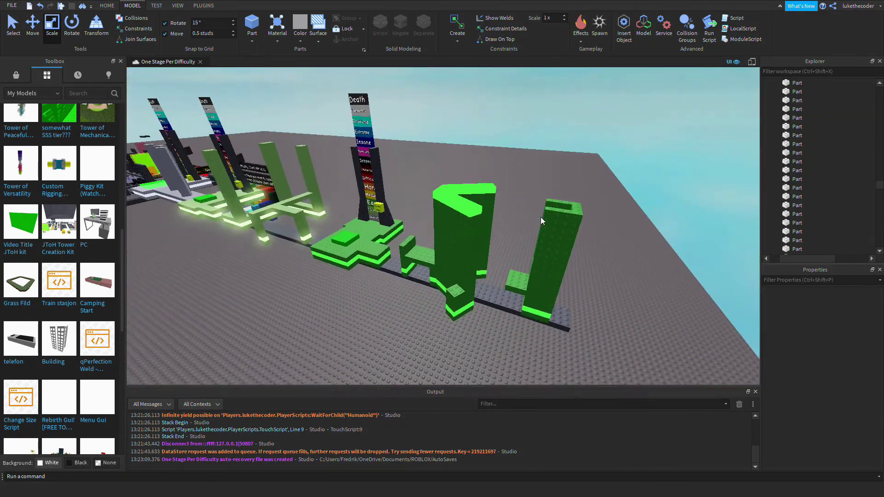
{"action": "scroll", "coordinate": [540, 217], "scroll_direction": "down", "scroll_amount": 5}
{"action": "scroll", "coordinate": [540, 217], "scroll_direction": "up", "scroll_amount": 10}
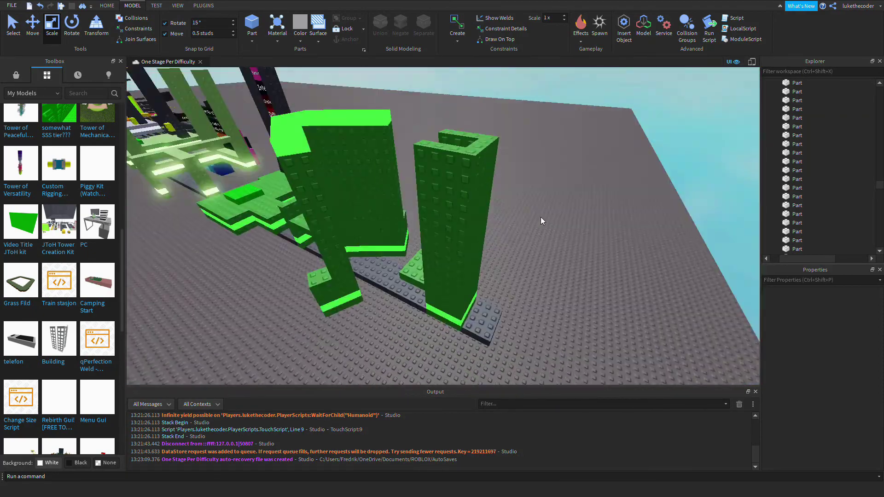
Color both hanging curves' line segments Bright green (75, 151, 75), set their material to Neon and turn off CastShadow.
{"action": "left_click", "coordinate": [592, 189]}
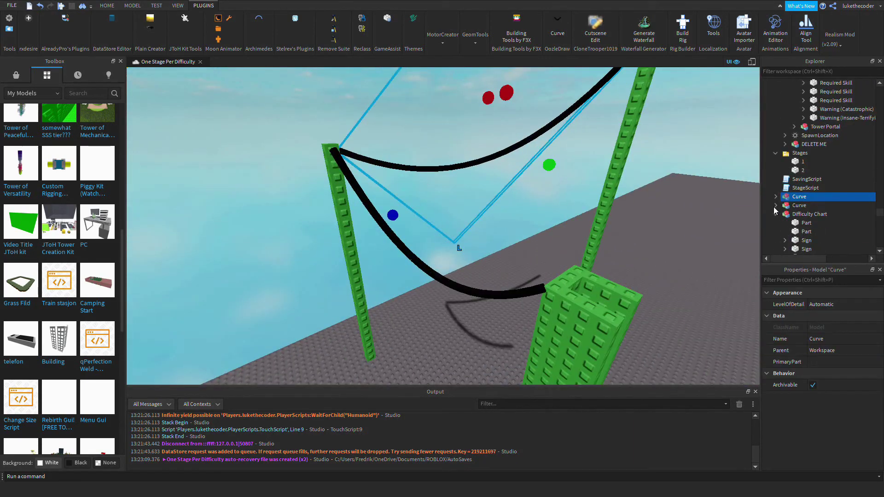
{"action": "left_click", "coordinate": [858, 130], "text": "shift"}
{"action": "left_click", "coordinate": [862, 328]}
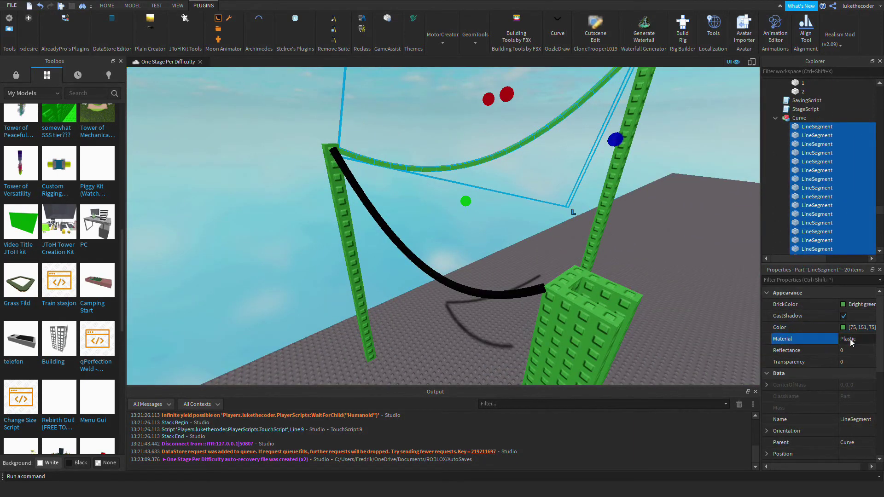
{"action": "scroll", "coordinate": [789, 219], "scroll_direction": "down", "scroll_amount": 3}
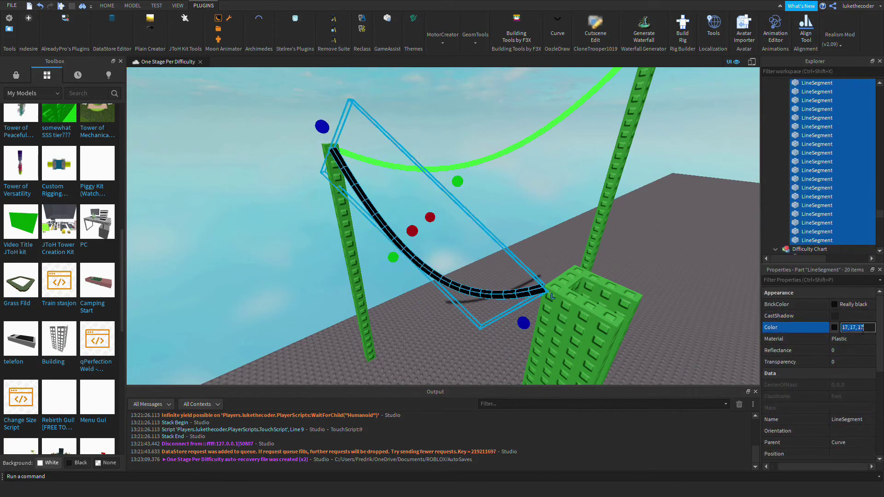
{"action": "left_click", "coordinate": [838, 397]}
{"action": "left_click", "coordinate": [633, 251]}
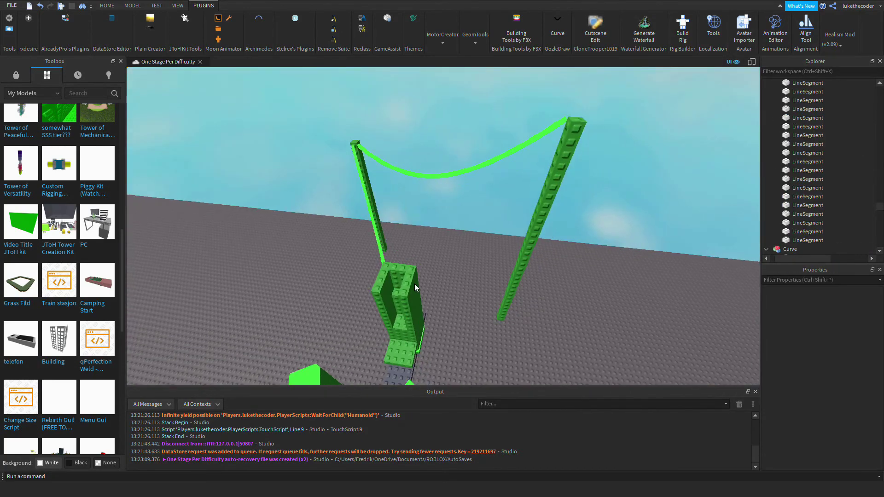
Build a tall, narrow green pillar rising from the top of the hollow tower.
{"action": "left_click", "coordinate": [415, 288]}
{"action": "key", "text": "f"}
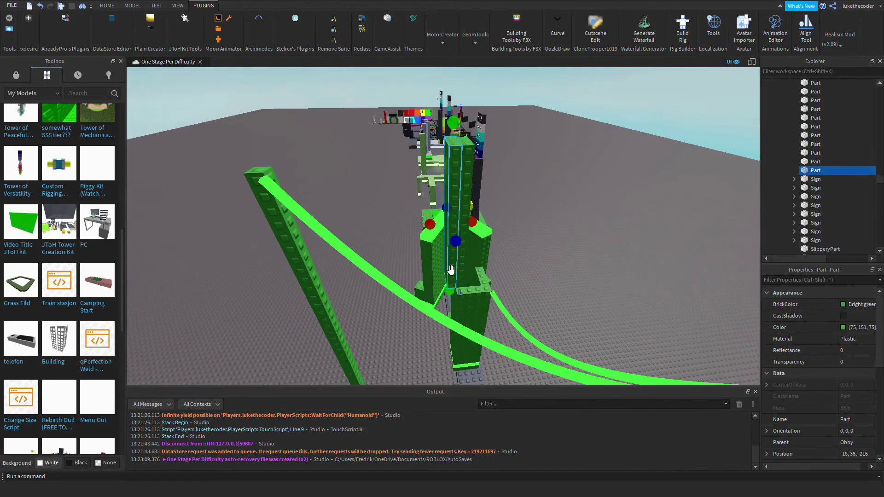
{"action": "left_click", "coordinate": [555, 230]}
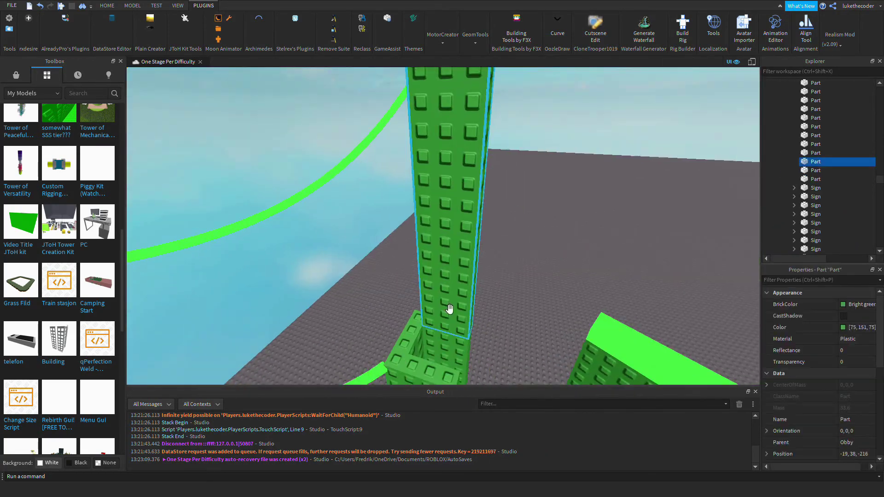
{"action": "left_click", "coordinate": [442, 231]}
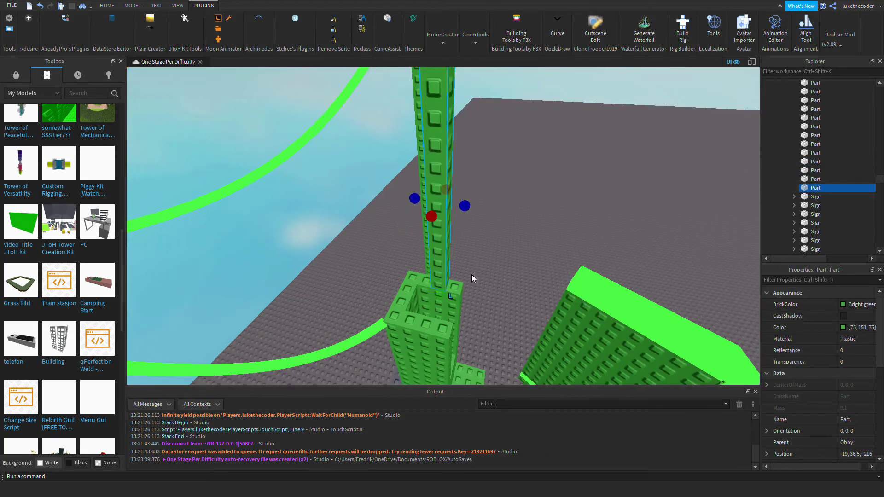
Place the kit's PushingPlatform at the top of the tower's pillar and color it Bright green.
{"action": "left_click", "coordinate": [471, 274]}
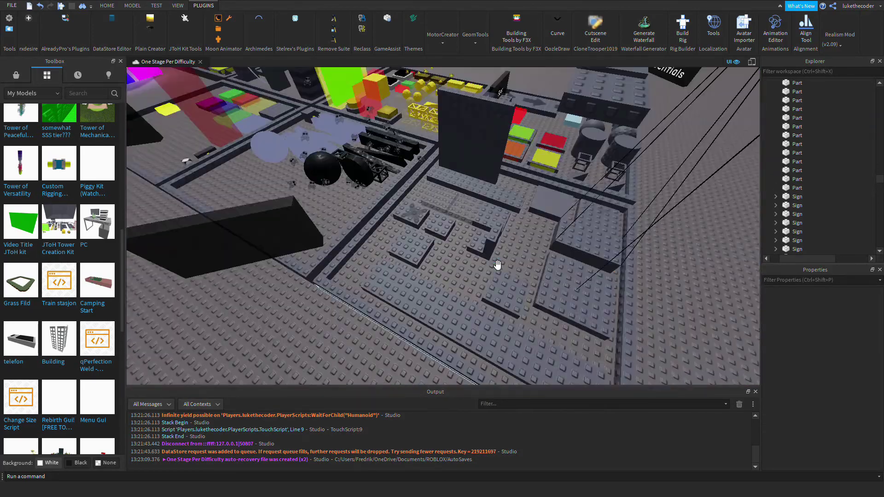
{"action": "left_click", "coordinate": [493, 262]}
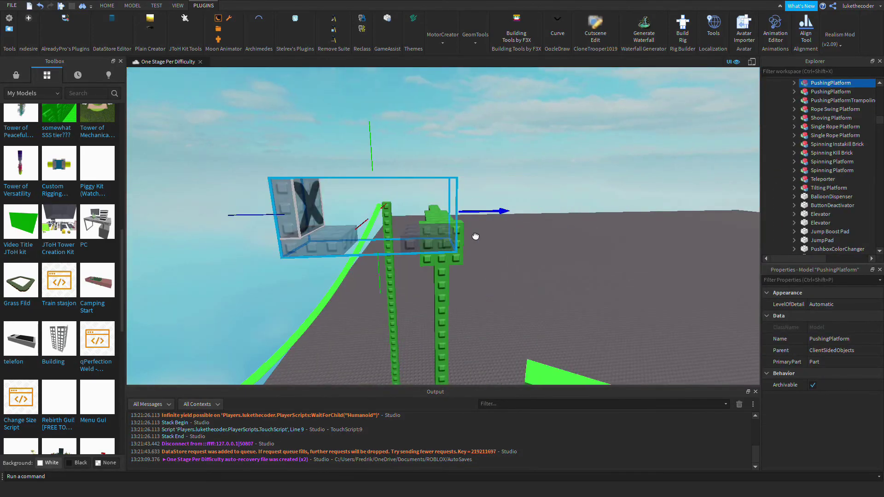
{"action": "key", "text": "f"}
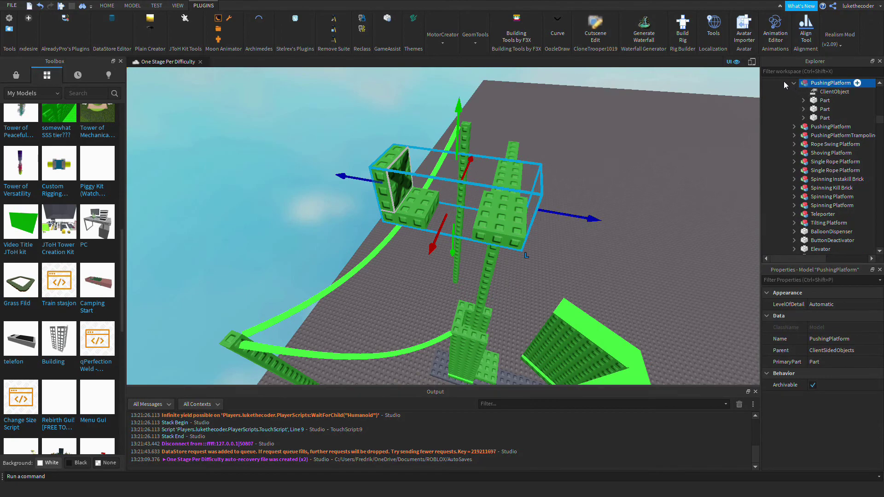
Examine the PushingPlatform's parts and open the UpperLimit of its PrismaticConstraint.
{"action": "left_click", "coordinate": [825, 109]}
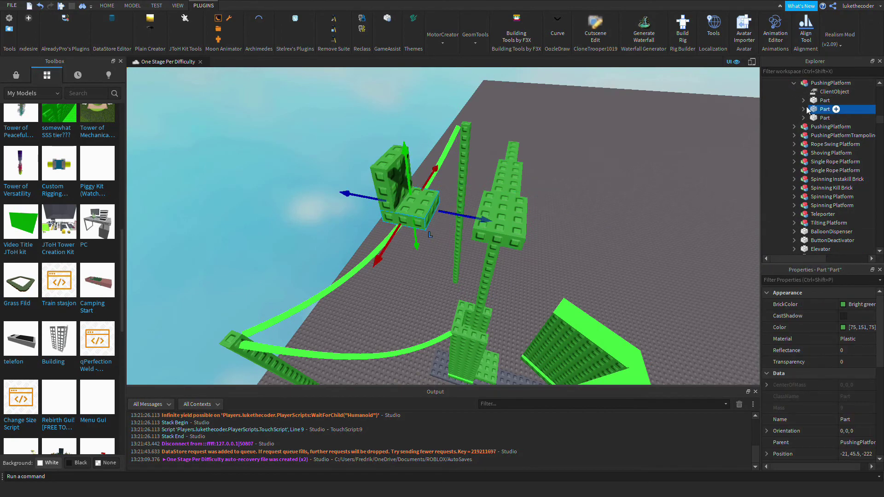
{"action": "left_click", "coordinate": [804, 100]}
{"action": "left_click", "coordinate": [788, 100]}
{"action": "left_click", "coordinate": [815, 118]}
{"action": "left_click", "coordinate": [835, 397]}
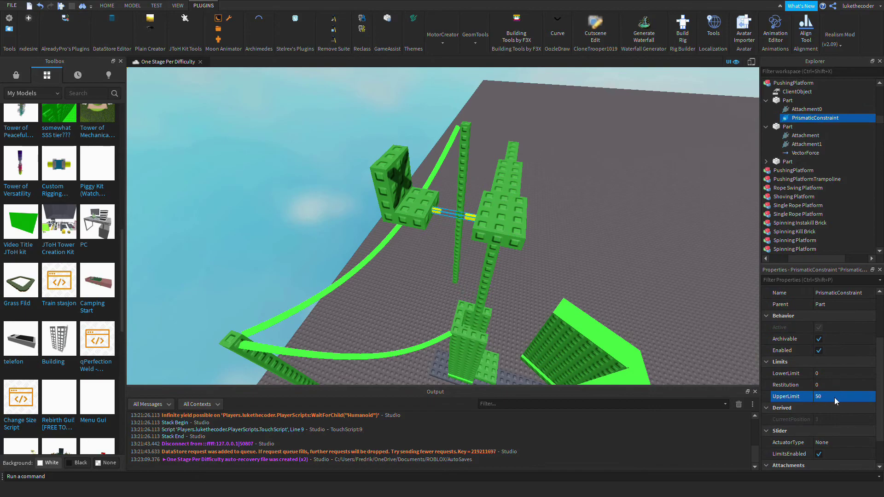
Add a green beam sized 1, 1, 23 at the top of the structure beside the pushing platform.
{"action": "left_click", "coordinate": [501, 261]}
{"action": "key", "text": "f"}
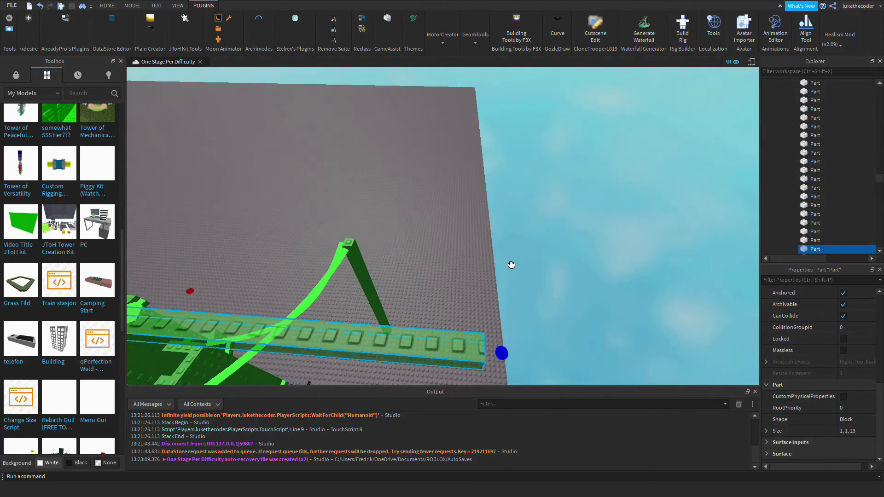
{"action": "left_click", "coordinate": [369, 280]}
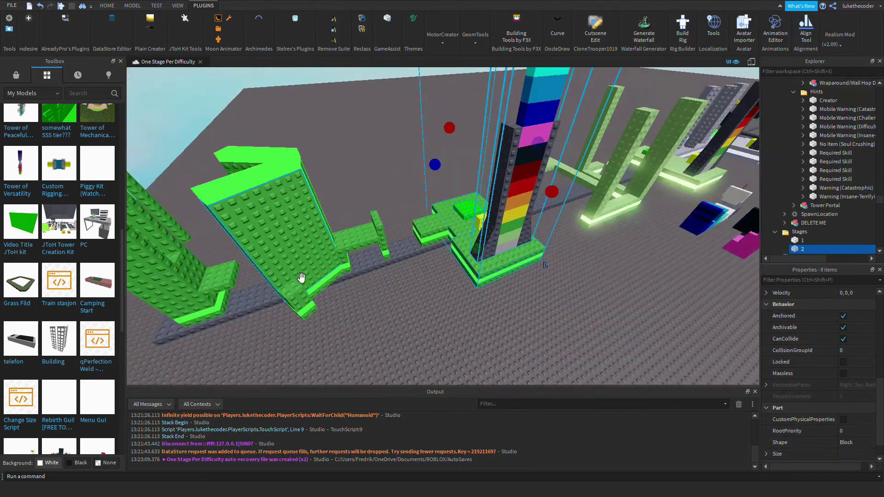
Place a copy of the difficulty chart platform beyond the pushing platform and color its base yellow.
{"action": "left_click", "coordinate": [465, 263]}
{"action": "key", "text": "ctrl+z"}
{"action": "key", "text": "ctrl+z"}
{"action": "key", "text": "ctrl+z"}
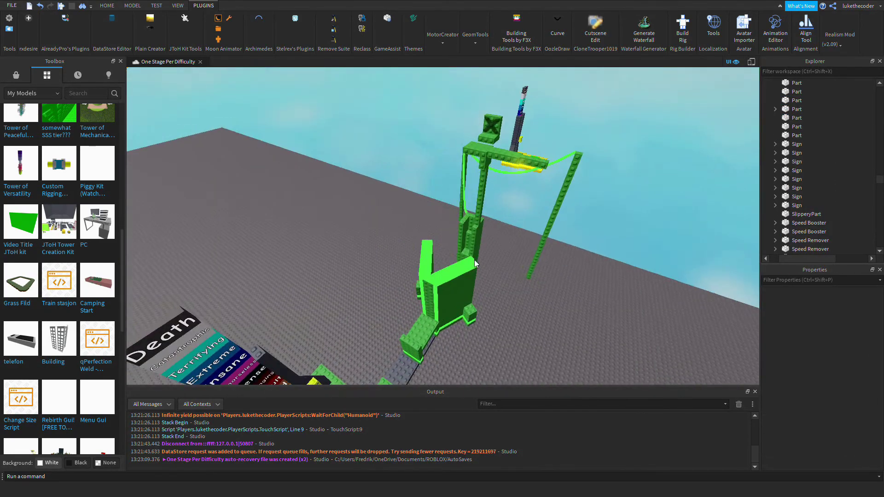
Add a Neon block at the bottom of the tall pole that supports the high beam.
{"action": "left_click", "coordinate": [454, 261]}
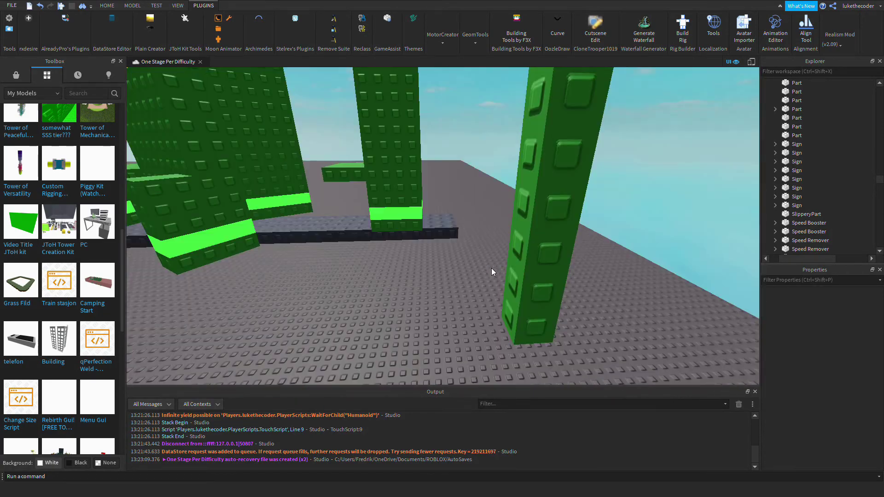
{"action": "left_click", "coordinate": [463, 157]}
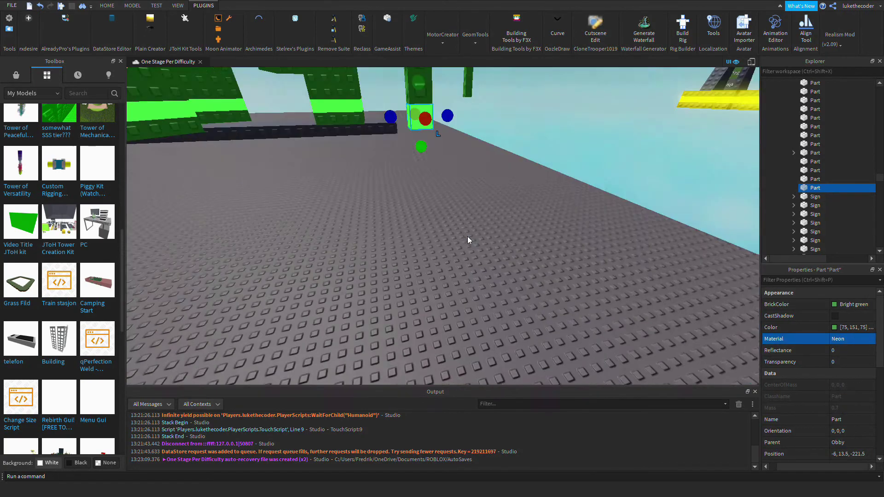
{"action": "left_click", "coordinate": [443, 299]}
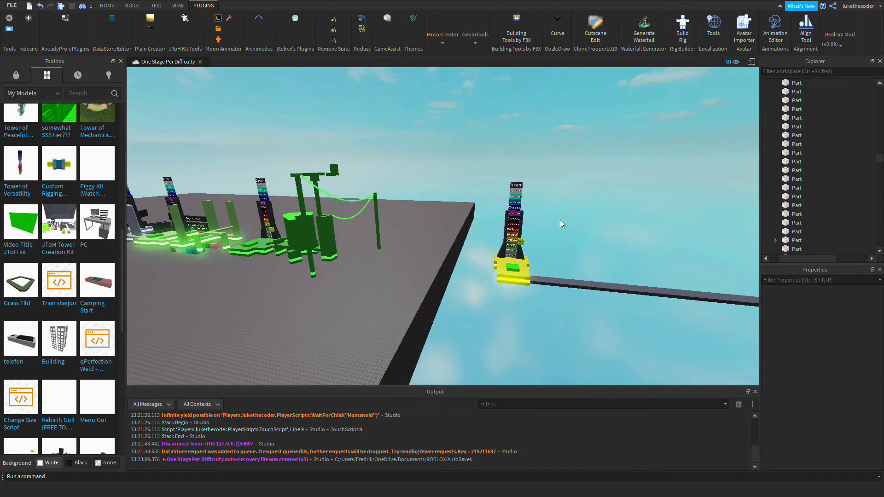
Add a Neon section at the bottom of the shorter pole where both curves meet.
{"action": "left_click", "coordinate": [417, 248]}
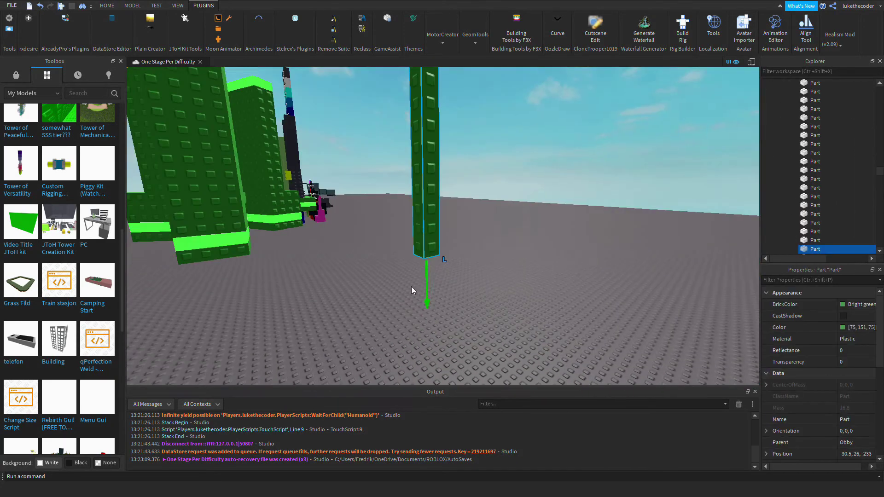
{"action": "left_click", "coordinate": [411, 289]}
{"action": "left_click", "coordinate": [852, 339]}
{"action": "right_click_drag", "start_coordinate": [465, 347], "coordinate": [461, 150]}
Playtest the stage from the top of the hollow tower toward the Neon curves.
{"action": "left_click", "coordinate": [506, 231]}
{"action": "right_click_drag", "start_coordinate": [506, 231], "coordinate": [360, 153]}
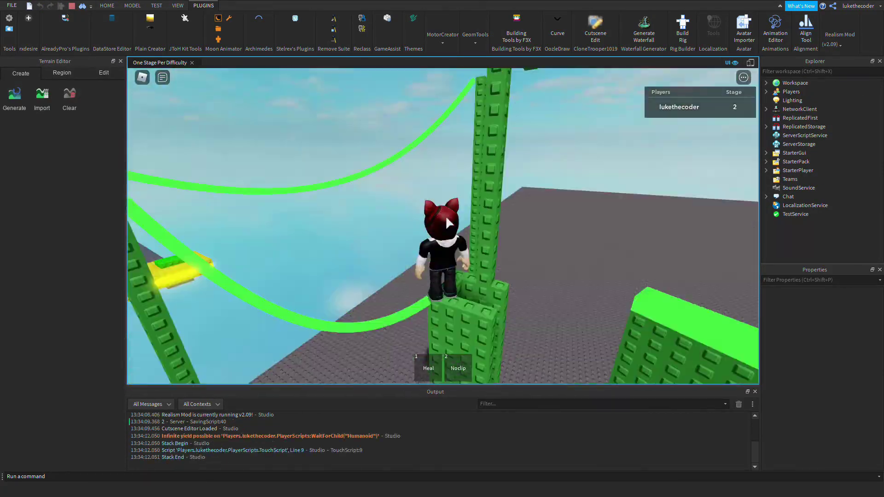
{"action": "key", "text": "shift"}
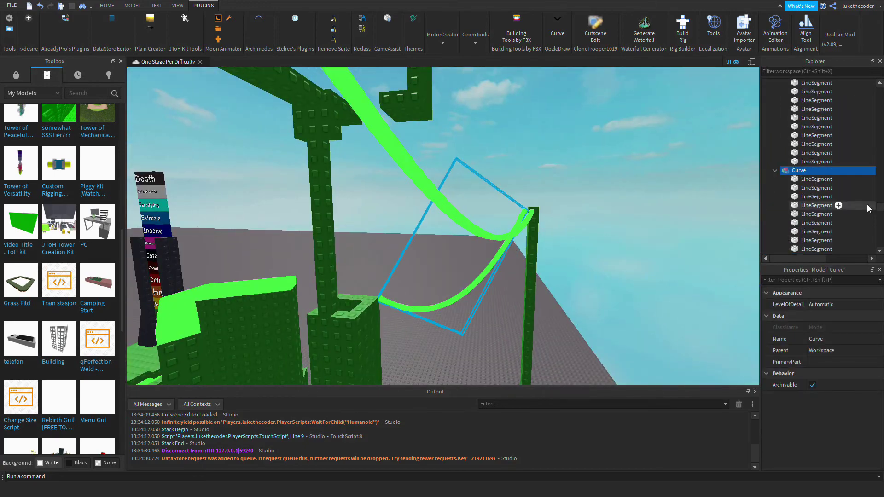
Playtest the whole green stage from the V-shaped walls to the yellow stage 3 checkpoint, and stop the test.
{"action": "left_click", "coordinate": [462, 194]}
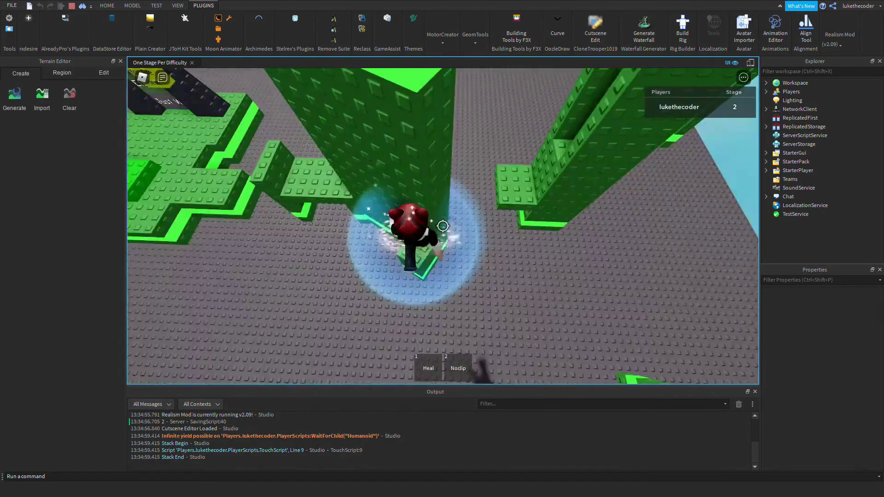
{"action": "key", "text": "shift"}
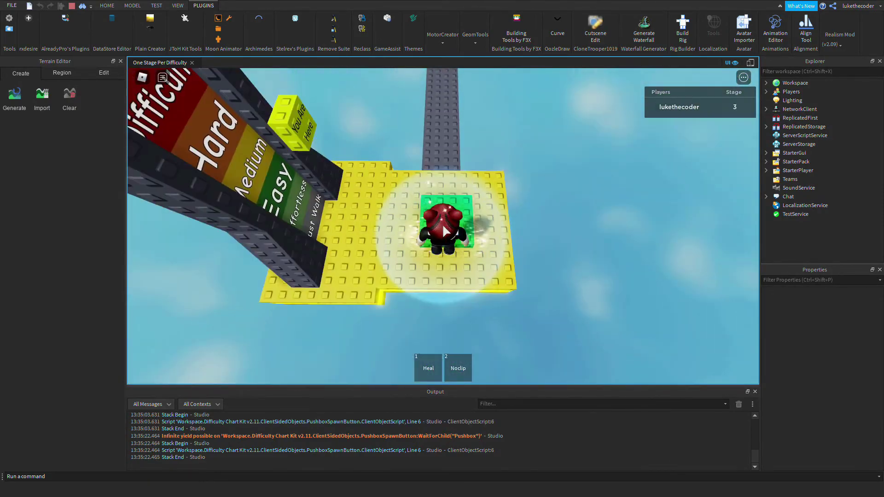
{"action": "key", "text": "shift+F5"}
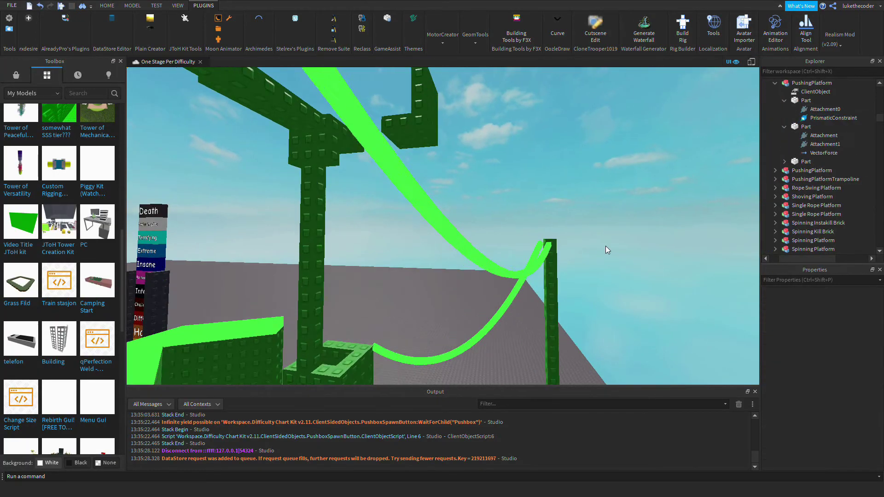
Lay a bright yellow beam from the yellow checkpoint along the grey base and build an upright wall on it.
{"action": "left_click", "coordinate": [606, 246]}
{"action": "key", "text": "f"}
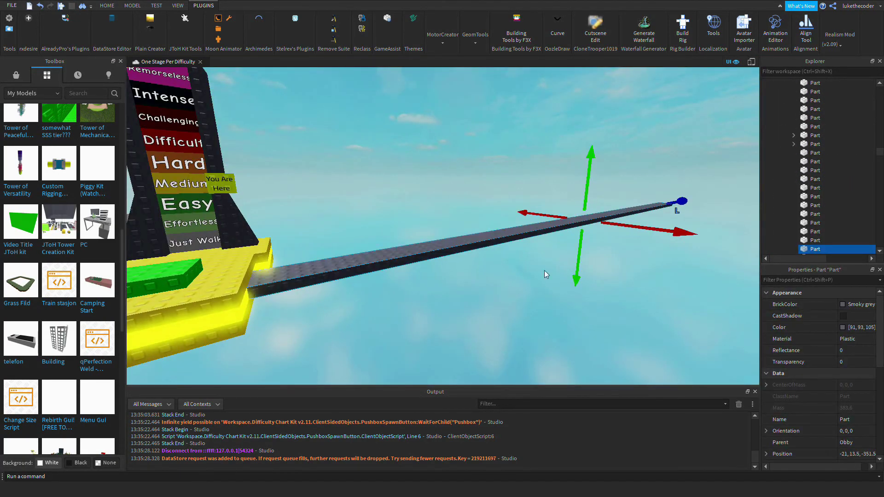
{"action": "left_click", "coordinate": [547, 273]}
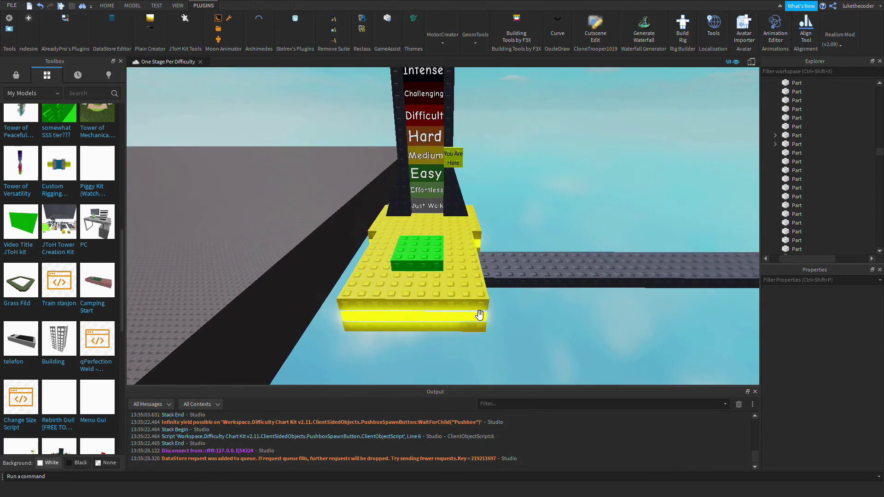
{"action": "left_click_drag", "start_coordinate": [477, 316], "coordinate": [479, 265]}
{"action": "left_click_drag", "start_coordinate": [372, 253], "coordinate": [368, 138]}
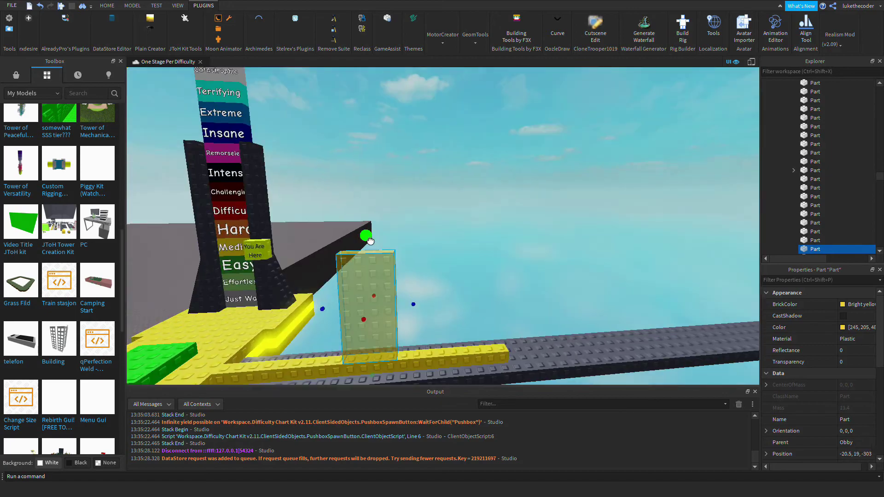
Assemble a small cross-shaped base from yellow parts on the grey base beyond the beam.
{"action": "right_click_drag", "start_coordinate": [369, 138], "coordinate": [511, 206]}
{"action": "right_click_drag", "start_coordinate": [484, 283], "coordinate": [474, 322]}
{"action": "left_click_drag", "start_coordinate": [474, 323], "coordinate": [470, 312]}
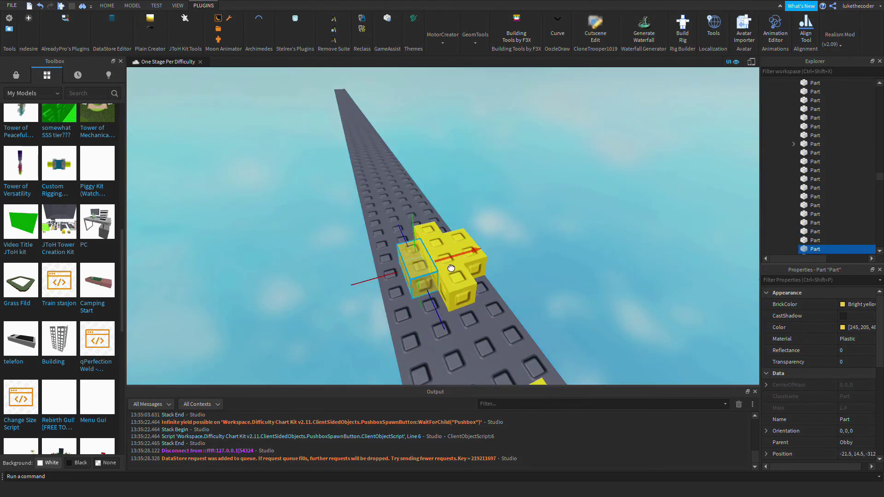
Raise an upright yellow post from the middle of the cross-shaped base.
{"action": "right_click_drag", "start_coordinate": [452, 268], "coordinate": [450, 248]}
{"action": "left_click", "coordinate": [450, 248]}
{"action": "left_click_drag", "start_coordinate": [410, 226], "coordinate": [402, 112]}
{"action": "right_click_drag", "start_coordinate": [402, 113], "coordinate": [476, 219]}
{"action": "right_click_drag", "start_coordinate": [444, 180], "coordinate": [468, 311]}
Rotate two tall yellow walls 30° in opposite directions so they form a V above the beam.
{"action": "left_click", "coordinate": [468, 312]}
{"action": "key", "text": "ctrl+4"}
{"action": "right_click_drag", "start_coordinate": [483, 186], "coordinate": [502, 233]}
{"action": "left_click_drag", "start_coordinate": [394, 217], "coordinate": [377, 232]}
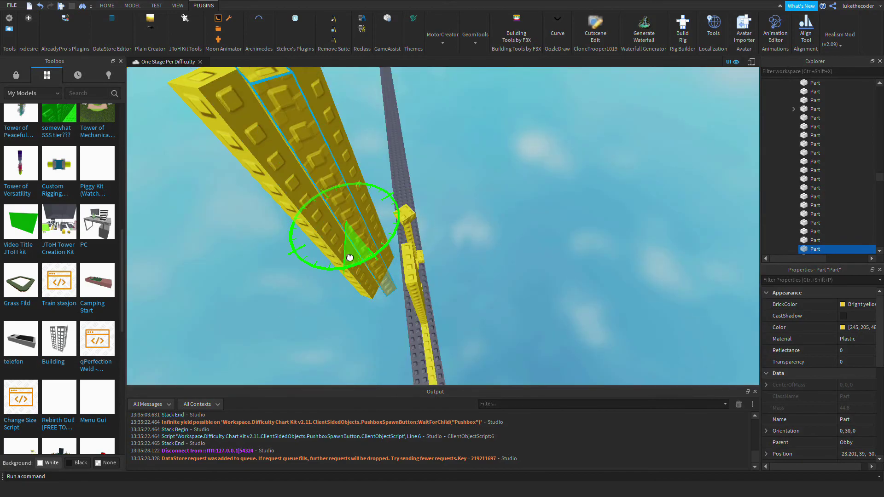
{"action": "key", "text": "f"}
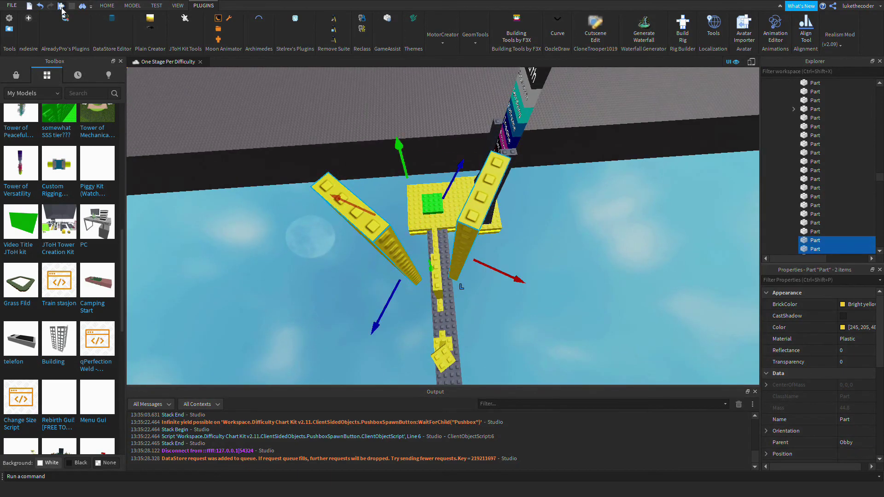
{"action": "right_click_drag", "start_coordinate": [487, 266], "coordinate": [487, 271]}
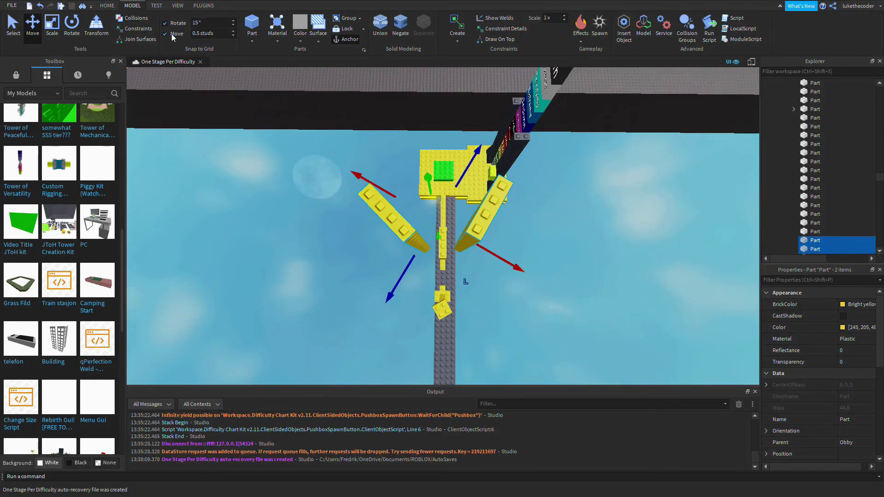
{"action": "scroll", "coordinate": [437, 210], "scroll_direction": "up", "scroll_amount": 5}
{"action": "right_click_drag", "start_coordinate": [437, 210], "coordinate": [543, 192]}
{"action": "left_click", "coordinate": [404, 266]}
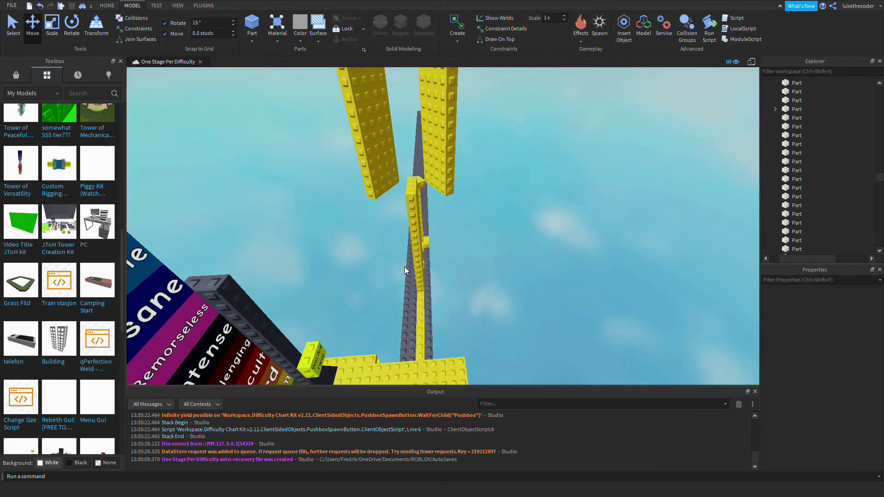
Add narrow yellow supports along the edges of the two tall angled walls and extend them down toward the grey base.
{"action": "left_click", "coordinate": [406, 188]}
{"action": "key", "text": "ctrl+4"}
{"action": "left_click", "coordinate": [324, 186]}
{"action": "left_click", "coordinate": [433, 256]}
{"action": "key", "text": "ctrl+2"}
{"action": "right_click", "coordinate": [519, 174]}
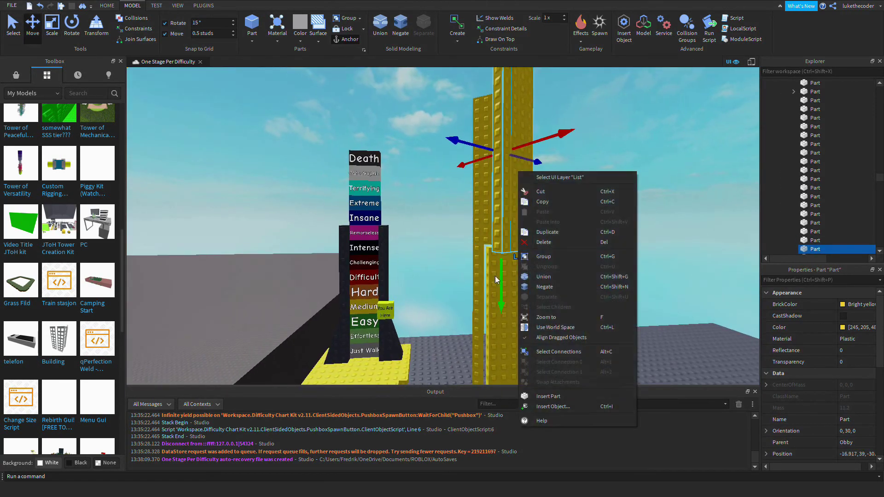
{"action": "right_click_drag", "start_coordinate": [495, 275], "coordinate": [438, 383]}
{"action": "key", "text": "ctrl+3"}
{"action": "key", "text": "ctrl+2"}
Rotate the thin pole near the checkpoint to 30° about the vertical axis and set its transparency to 0.4.
{"action": "left_click", "coordinate": [440, 260]}
{"action": "key", "text": "ctrl+4"}
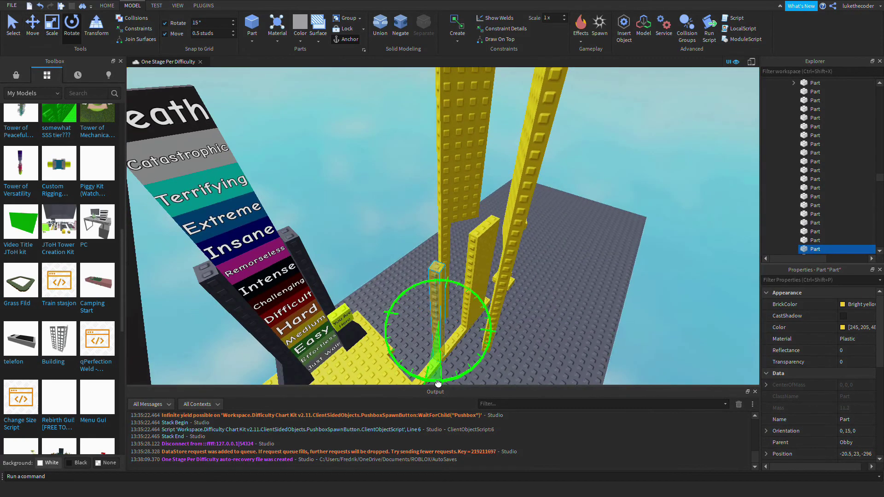
{"action": "right_click_drag", "start_coordinate": [418, 172], "coordinate": [468, 269]}
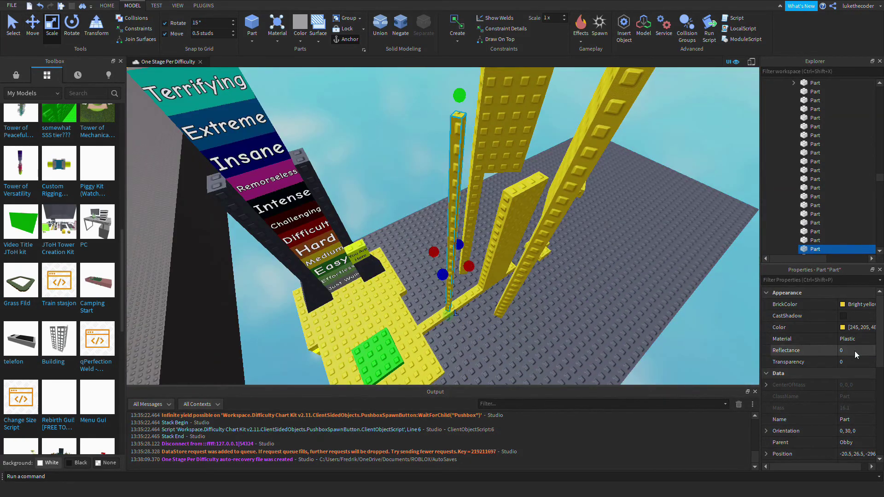
{"action": "scroll", "coordinate": [853, 361], "scroll_direction": "down", "scroll_amount": 3}
Place a short block on top of the translucent pole, then widen and position it.
{"action": "right_click_drag", "start_coordinate": [460, 322], "coordinate": [456, 354]}
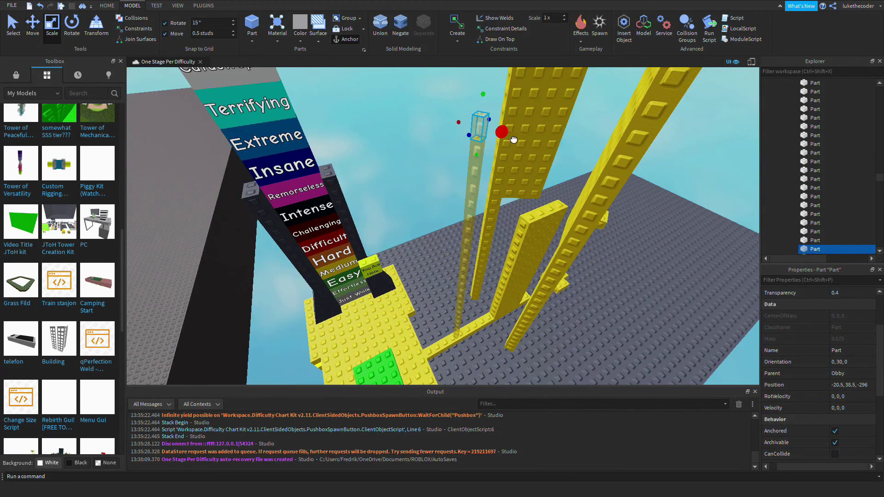
{"action": "left_click_drag", "start_coordinate": [512, 138], "coordinate": [486, 188]}
{"action": "right_click_drag", "start_coordinate": [445, 184], "coordinate": [432, 192]}
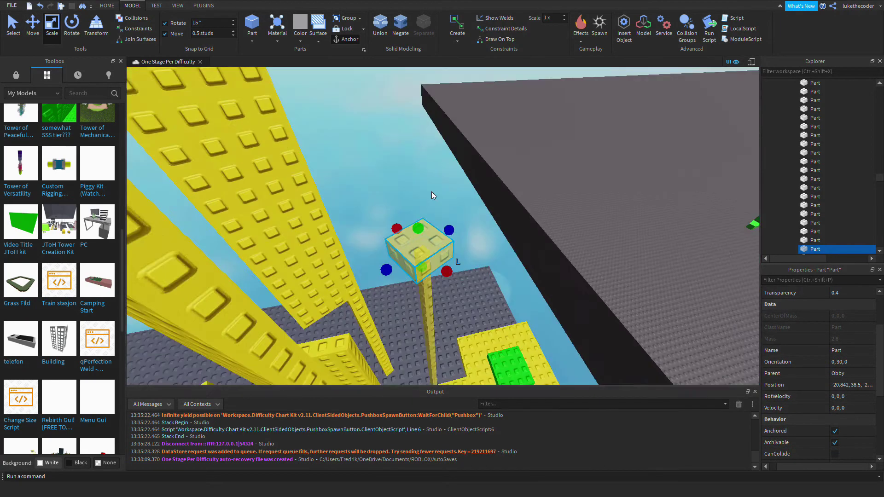
{"action": "key", "text": "ctrl+2"}
{"action": "left_click_drag", "start_coordinate": [534, 224], "coordinate": [537, 224]}
{"action": "right_click_drag", "start_coordinate": [537, 224], "coordinate": [527, 208]}
Enlarge the block on top of the translucent pole, set its transparency to 0 and rotate it about the vertical axis.
{"action": "scroll", "coordinate": [528, 207], "scroll_direction": "down", "scroll_amount": 10}
{"action": "key", "text": "ctrl+3"}
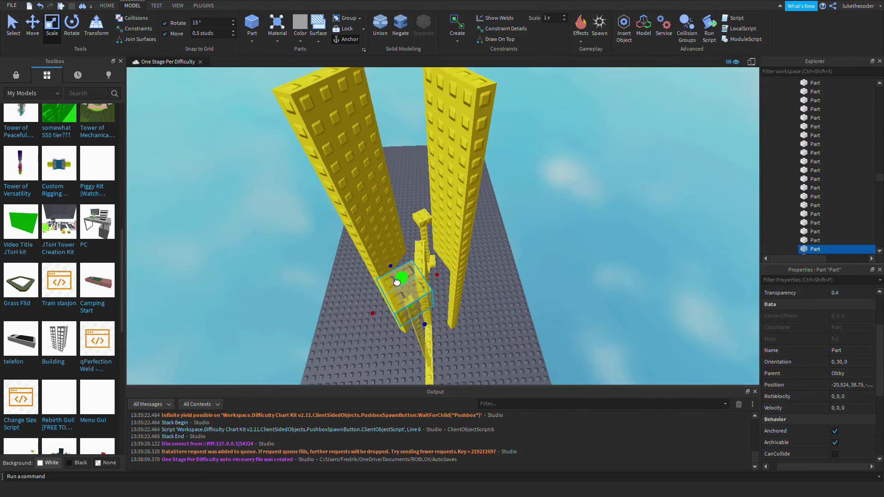
{"action": "scroll", "coordinate": [834, 351], "scroll_direction": "up", "scroll_amount": 3}
{"action": "left_click", "coordinate": [854, 326]}
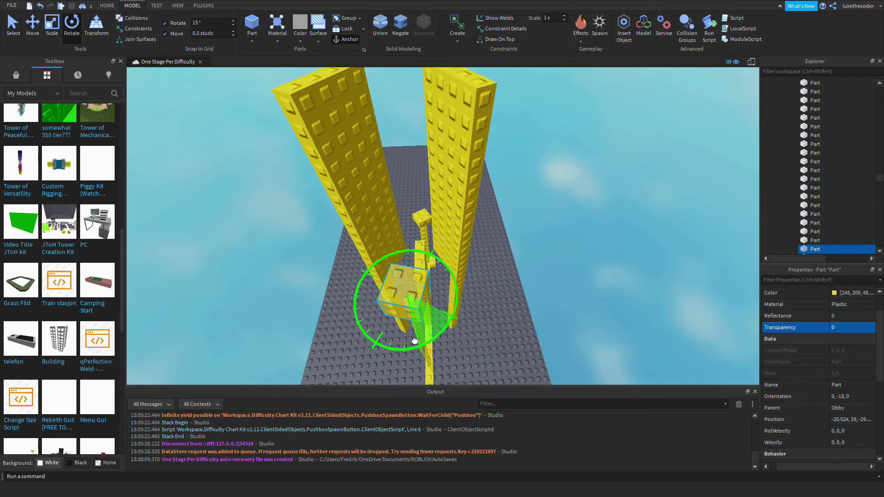
{"action": "left_click", "coordinate": [414, 340]}
Add a second capped post with a cross-shaped base on the grey base and a plain post between the two.
{"action": "key", "text": "f"}
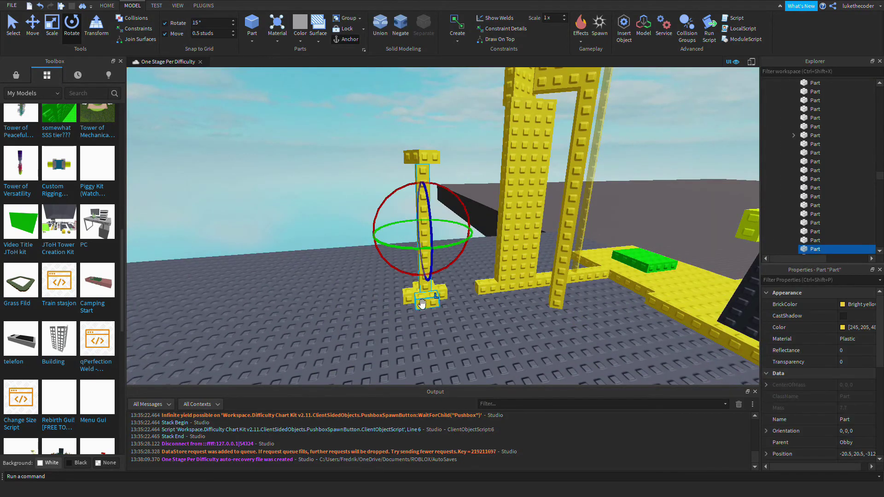
{"action": "right_click_drag", "start_coordinate": [422, 304], "coordinate": [422, 303]}
{"action": "left_click", "coordinate": [479, 244], "text": "ctrl"}
{"action": "left_click", "coordinate": [406, 193]}
{"action": "right_click_drag", "start_coordinate": [452, 235], "coordinate": [482, 233]}
{"action": "key", "text": "ctrl+3"}
{"action": "scroll", "coordinate": [331, 145], "scroll_direction": "up", "scroll_amount": 3}
{"action": "left_click", "coordinate": [521, 157]}
{"action": "key", "text": "ctrl+4"}
{"action": "right_click_drag", "start_coordinate": [522, 157], "coordinate": [418, 157]}
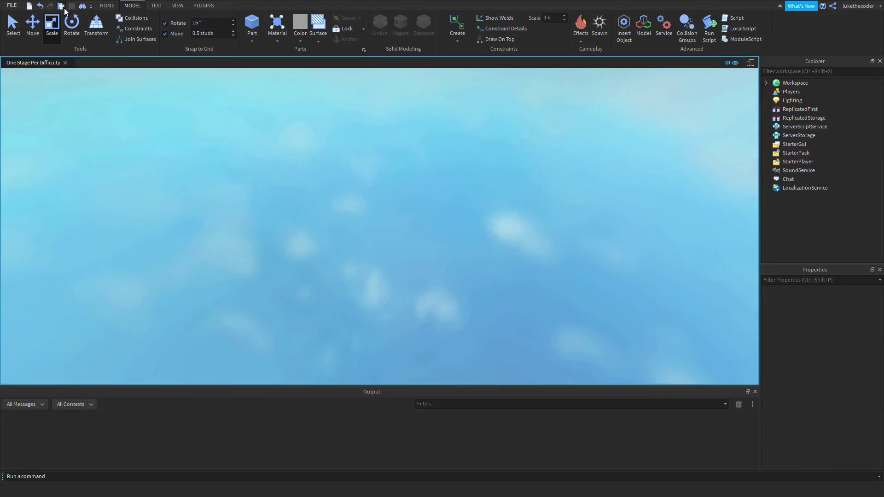
Playtest the yellow stage with its new poles and angled walls.
{"action": "left_click", "coordinate": [65, 8]}
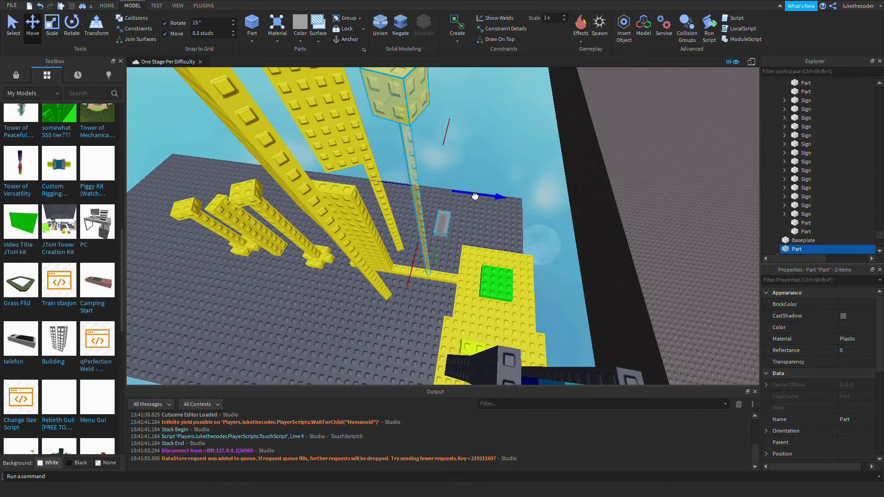
Extend the translucent pole upward through the yellow cube near the checkpoint and cap it with a flat block.
{"action": "right_click_drag", "start_coordinate": [464, 227], "coordinate": [444, 229]}
{"action": "left_click", "coordinate": [444, 229]}
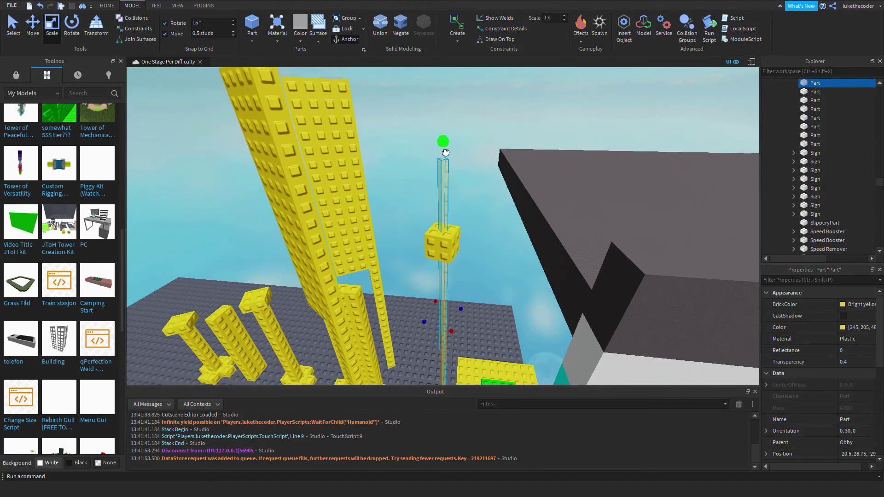
{"action": "right_click_drag", "start_coordinate": [446, 153], "coordinate": [477, 263]}
Move the two capped posts, their bases and the plain post together farther along the grey base from the checkpoint.
{"action": "key", "text": "ctrl+4"}
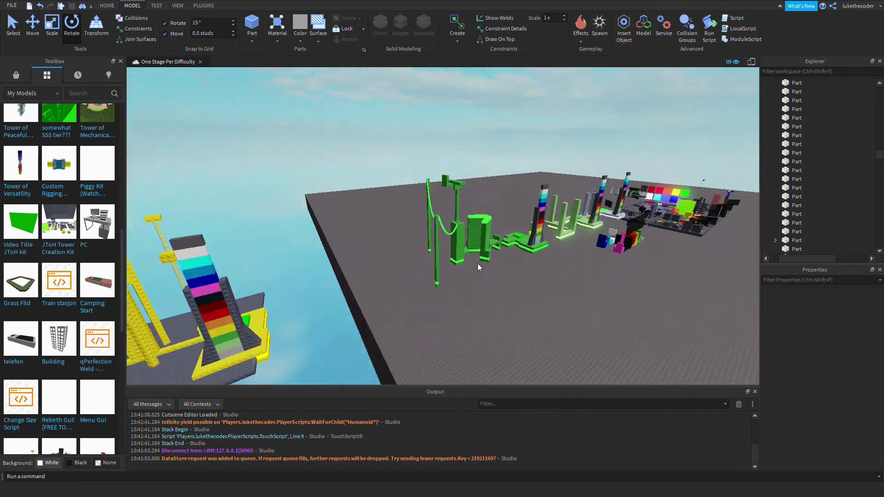
{"action": "key", "text": "ctrl+z"}
{"action": "key", "text": "f"}
{"action": "key", "text": "ctrl+2"}
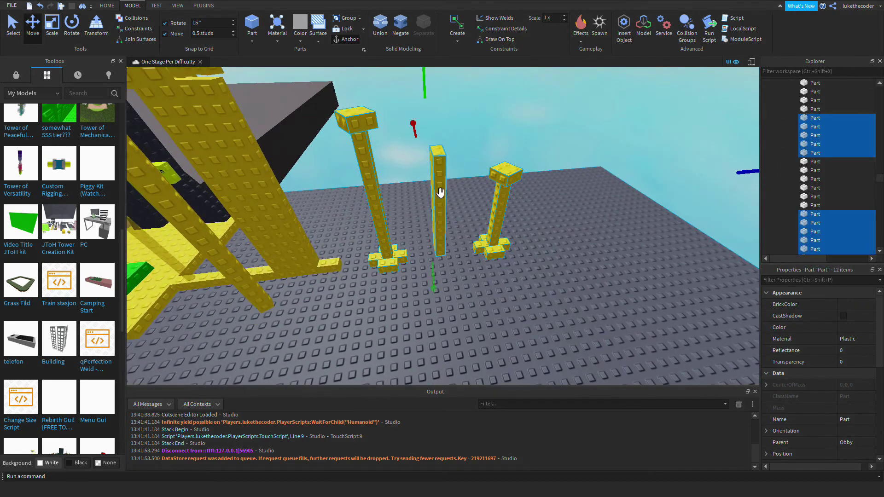
{"action": "scroll", "coordinate": [441, 193], "scroll_direction": "down", "scroll_amount": 10}
{"action": "left_click", "coordinate": [641, 226]}
{"action": "right_click_drag", "start_coordinate": [640, 227], "coordinate": [636, 226]}
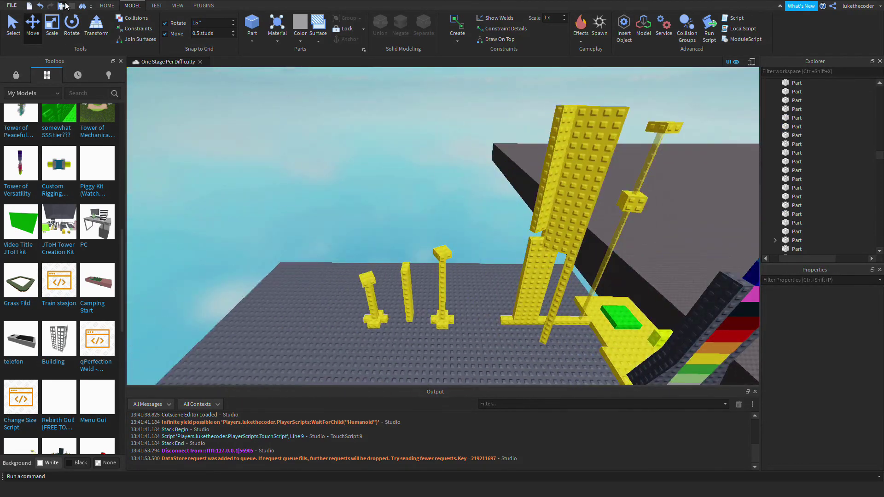
Playtest the climb past the cube pole and the tall angled walls, and stop the test.
{"action": "left_click", "coordinate": [65, 5]}
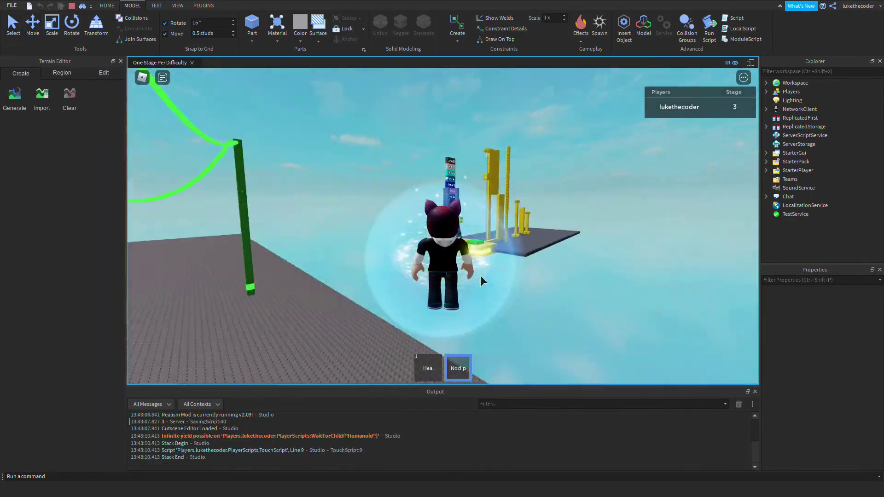
{"action": "left_click", "coordinate": [480, 275]}
{"action": "key", "text": "w"}
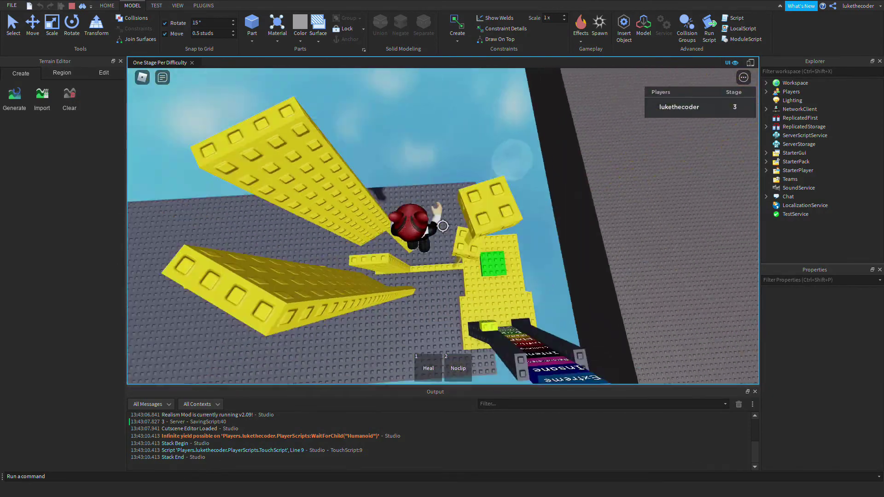
{"action": "right_click_drag", "start_coordinate": [443, 226], "coordinate": [209, 80]}
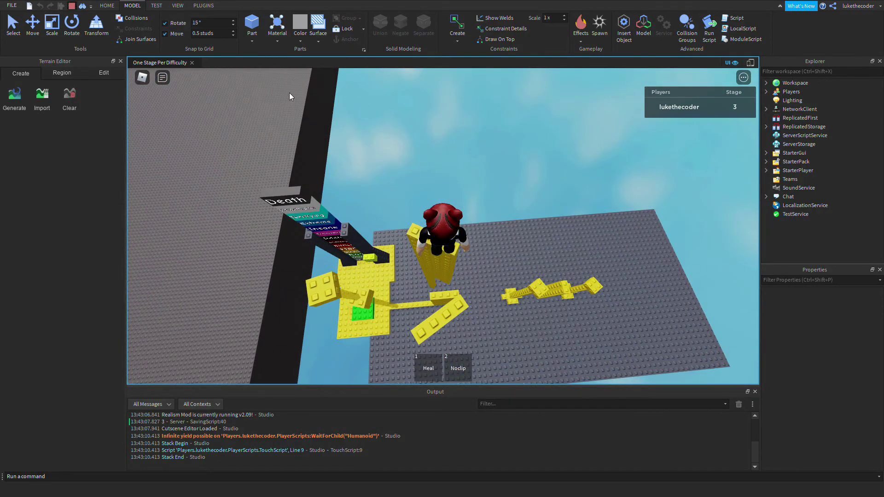
{"action": "key", "text": "shift+F5"}
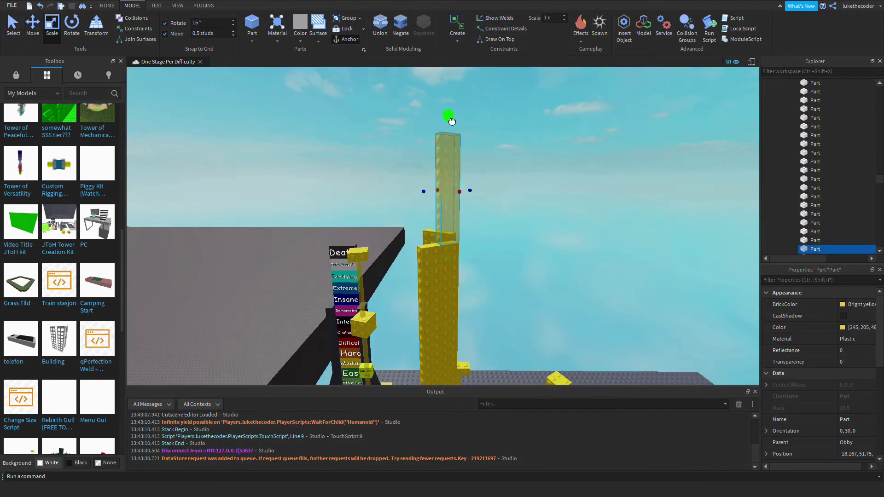
Stack narrower upright extensions on both tall angled walls, oriented at 30° and -30°, and align them with the walls.
{"action": "key", "text": "ctrl+2"}
{"action": "right_click_drag", "start_coordinate": [451, 121], "coordinate": [492, 246]}
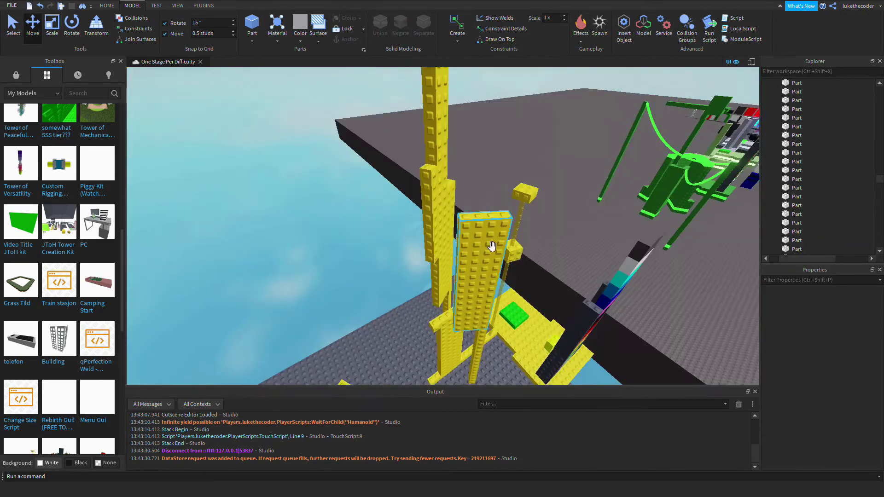
{"action": "left_click", "coordinate": [491, 247]}
{"action": "key", "text": "f"}
{"action": "left_click_drag", "start_coordinate": [424, 307], "coordinate": [529, 223]}
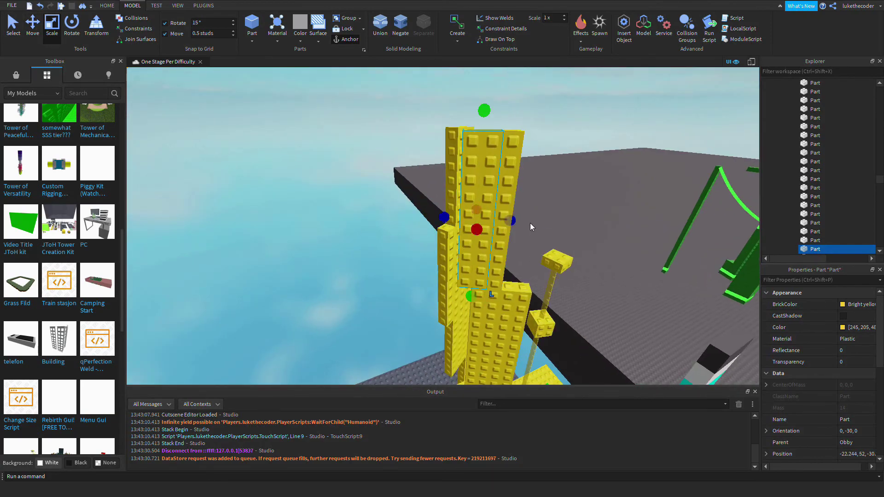
{"action": "right_click_drag", "start_coordinate": [470, 222], "coordinate": [440, 197]}
{"action": "left_click", "coordinate": [441, 197]}
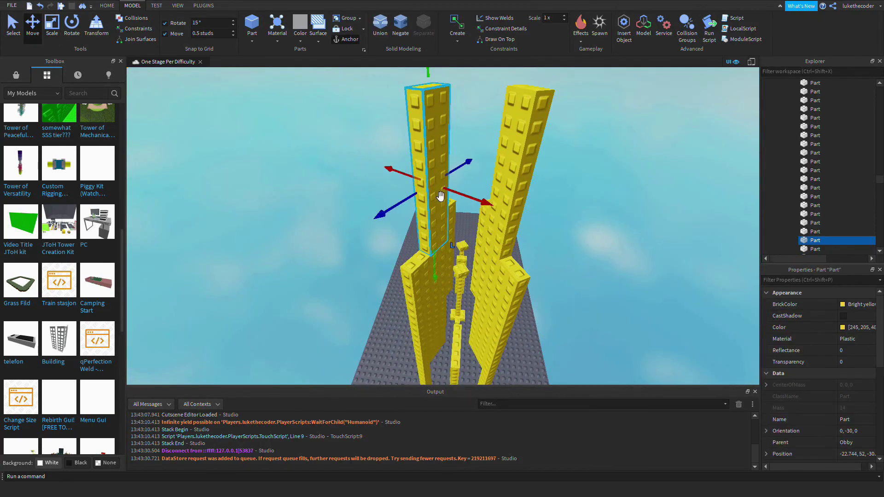
{"action": "left_click_drag", "start_coordinate": [487, 198], "coordinate": [426, 244]}
{"action": "right_click_drag", "start_coordinate": [524, 250], "coordinate": [448, 265]}
Add a high horizontal beam beyond the angled walls and a supporting pole with transparency 0.4 above the nearest capped post.
{"action": "left_click", "coordinate": [449, 265]}
{"action": "key", "text": "ctrl+2"}
{"action": "left_click_drag", "start_coordinate": [448, 263], "coordinate": [447, 251]}
{"action": "right_click_drag", "start_coordinate": [447, 251], "coordinate": [447, 251]}
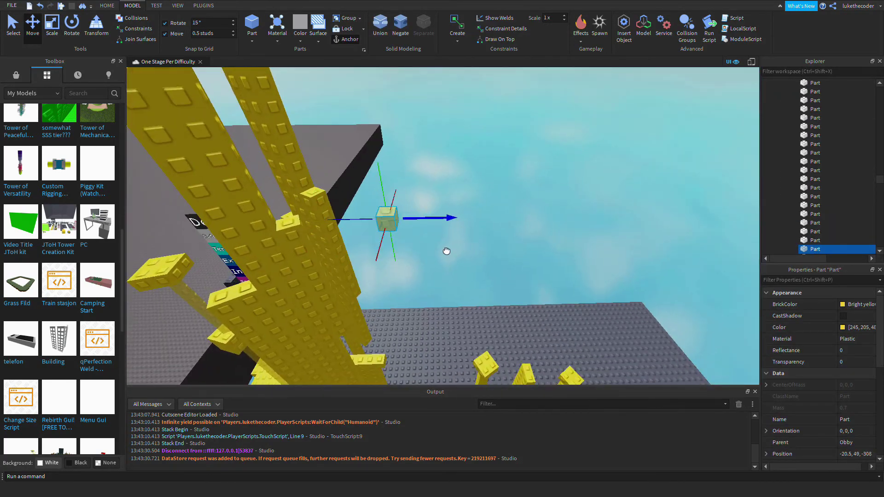
{"action": "left_click_drag", "start_coordinate": [442, 212], "coordinate": [454, 212]}
{"action": "right_click_drag", "start_coordinate": [471, 243], "coordinate": [462, 206]}
{"action": "key", "text": "ctrl+3"}
{"action": "left_click_drag", "start_coordinate": [462, 205], "coordinate": [489, 221]}
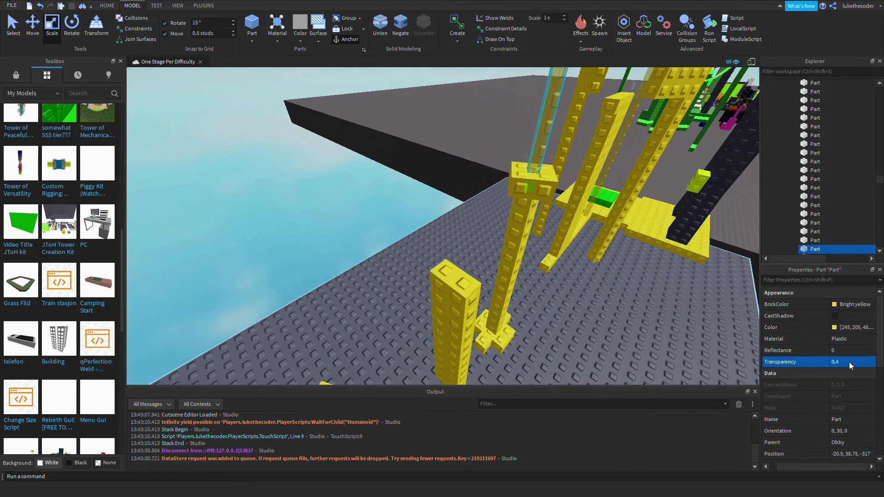
Add a solid upright part at the outer end of the high horizontal beam, above the translucent pole.
{"action": "left_click", "coordinate": [380, 224]}
{"action": "right_click_drag", "start_coordinate": [380, 224], "coordinate": [422, 237]}
{"action": "key", "text": "ctrl+2"}
{"action": "left_click", "coordinate": [317, 215]}
{"action": "right_click_drag", "start_coordinate": [369, 188], "coordinate": [370, 188]}
{"action": "left_click", "coordinate": [490, 203]}
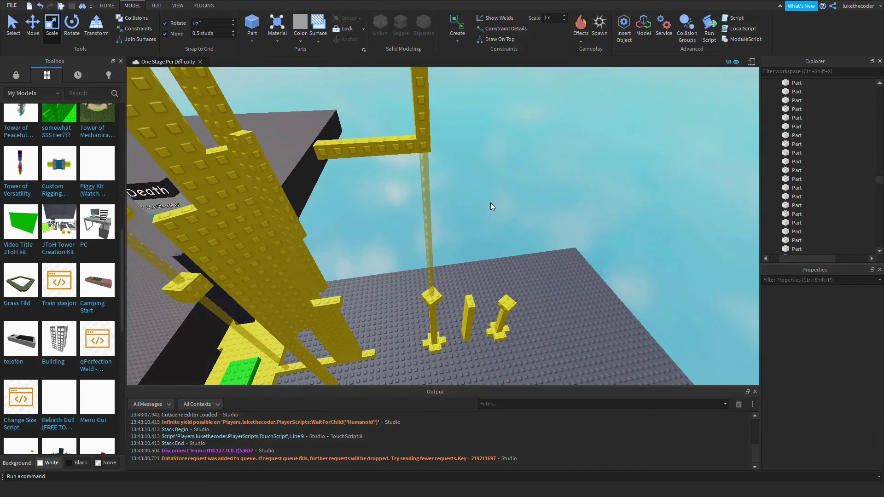
Widen the upright part at the beam's outer end into a wall and extend it below the beam.
{"action": "right_click_drag", "start_coordinate": [491, 203], "coordinate": [474, 290]}
{"action": "left_click", "coordinate": [462, 195]}
{"action": "scroll", "coordinate": [418, 188], "scroll_direction": "up", "scroll_amount": 5}
{"action": "left_click", "coordinate": [436, 193]}
{"action": "left_click", "coordinate": [474, 290]}
Place a second horizontal beam on the far side of the high upright wall.
{"action": "left_click", "coordinate": [419, 208]}
{"action": "key", "text": "ctrl+2"}
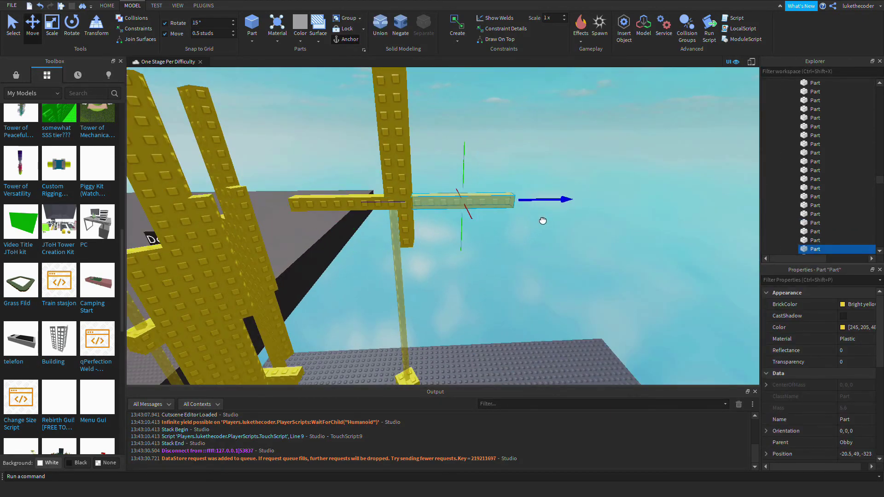
{"action": "right_click_drag", "start_coordinate": [541, 219], "coordinate": [476, 254]}
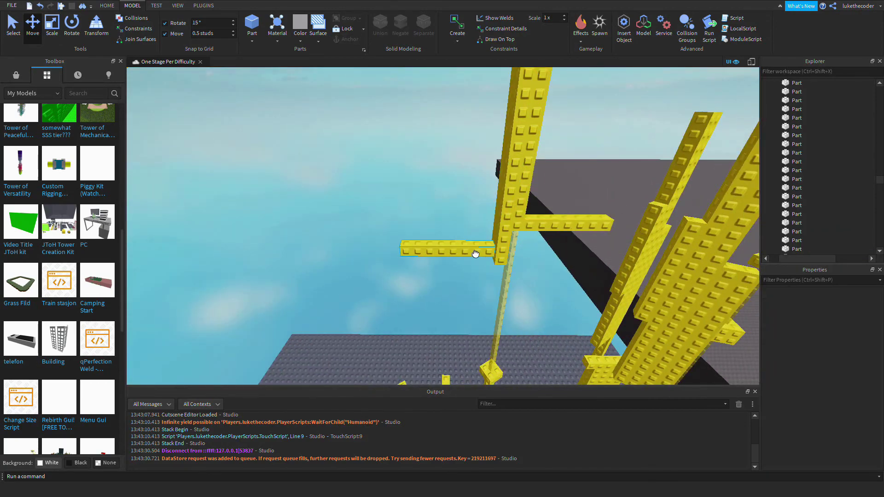
Add a narrow upright part across the outer end of the second horizontal beam.
{"action": "left_click", "coordinate": [402, 193]}
{"action": "right_click_drag", "start_coordinate": [402, 193], "coordinate": [561, 251]}
{"action": "scroll", "coordinate": [402, 239], "scroll_direction": "down", "scroll_amount": 5}
{"action": "scroll", "coordinate": [407, 244], "scroll_direction": "up", "scroll_amount": 5}
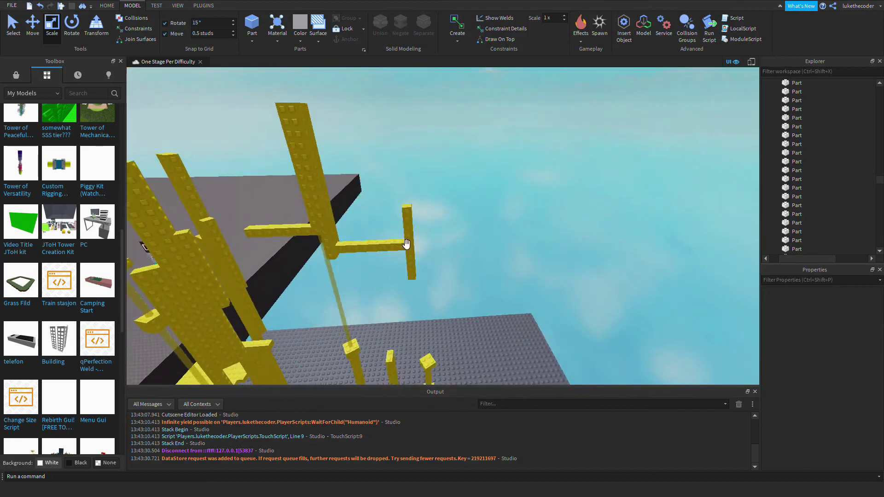
Add a tall floating yellow wall beyond the second beam's end upright, with a copy turned 90° against it as a corner.
{"action": "left_click", "coordinate": [406, 244]}
{"action": "key", "text": "ctrl+2"}
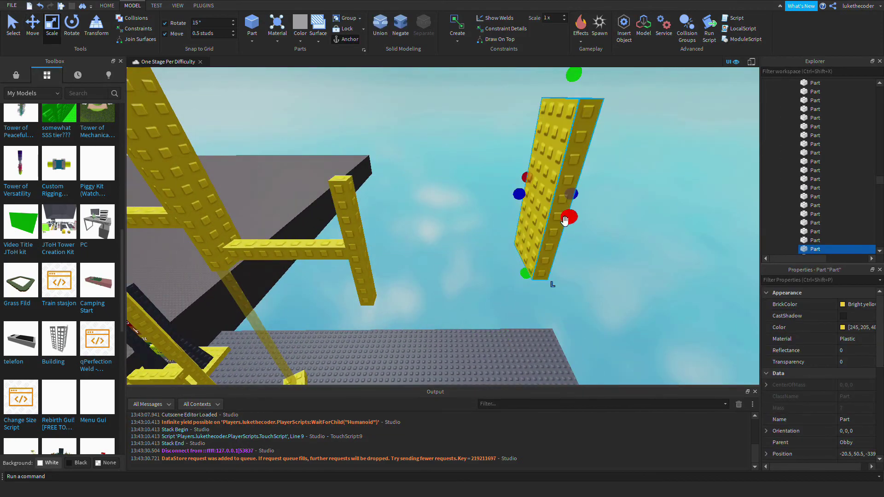
{"action": "key", "text": "ctrl+r"}
{"action": "right_click_drag", "start_coordinate": [542, 197], "coordinate": [416, 222]}
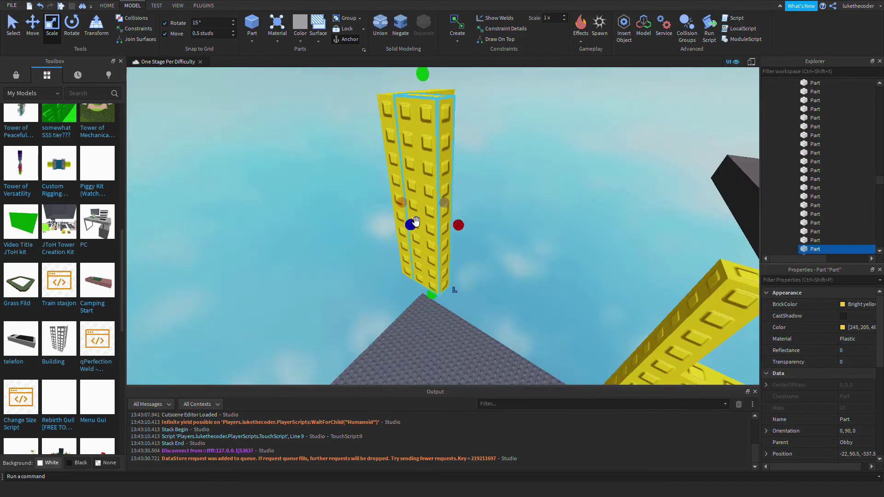
{"action": "right_click_drag", "start_coordinate": [507, 271], "coordinate": [457, 295]}
Fit a bright yellow truss into the corner between the floating walls and give the panel behind it the Neon material.
{"action": "left_click", "coordinate": [457, 294]}
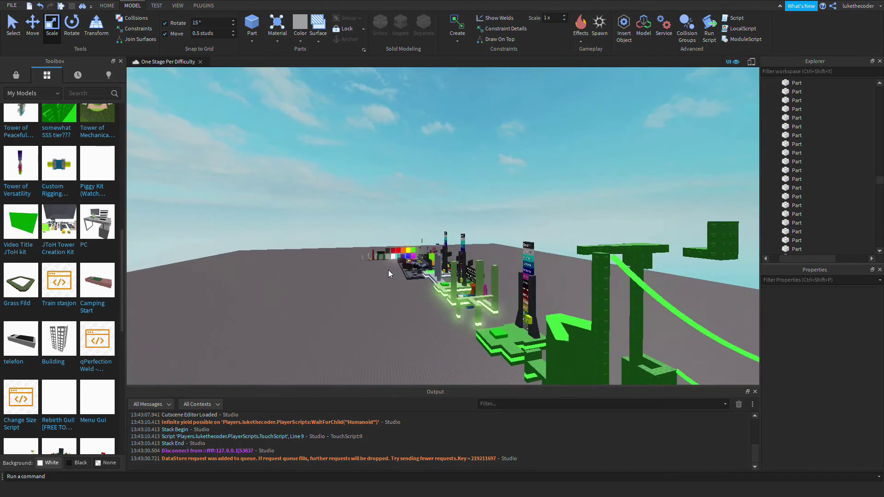
{"action": "scroll", "coordinate": [433, 286], "scroll_direction": "up", "scroll_amount": 5}
{"action": "left_click", "coordinate": [435, 291]}
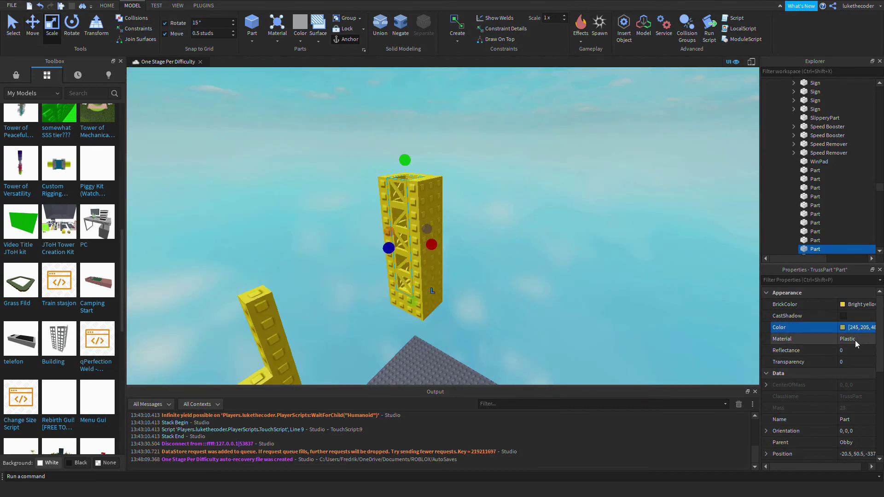
{"action": "key", "text": "a"}
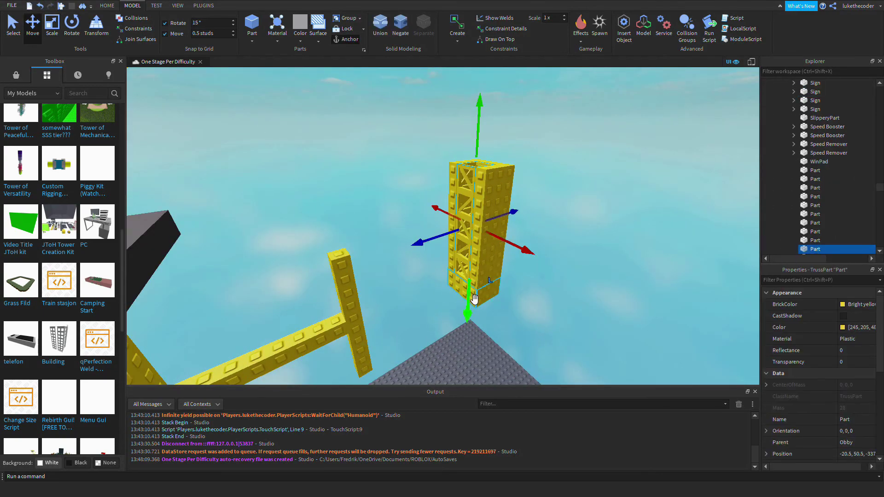
{"action": "key", "text": "ctrl+3"}
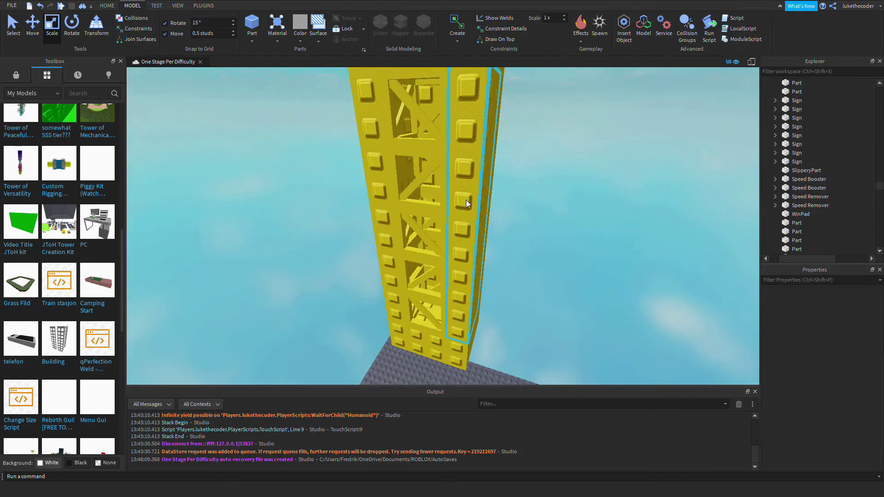
{"action": "left_click", "coordinate": [849, 340]}
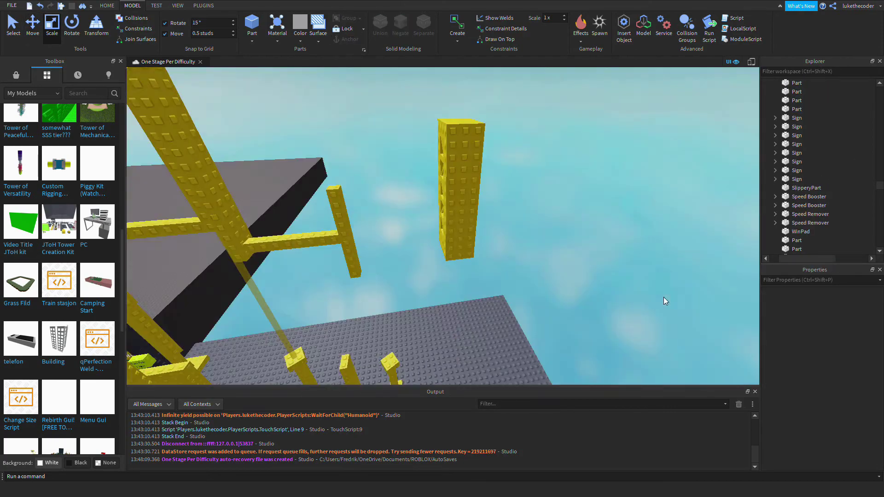
Add two slim yellow support poles beneath the truss tower and stretch them downward.
{"action": "key", "text": "ctrl+2"}
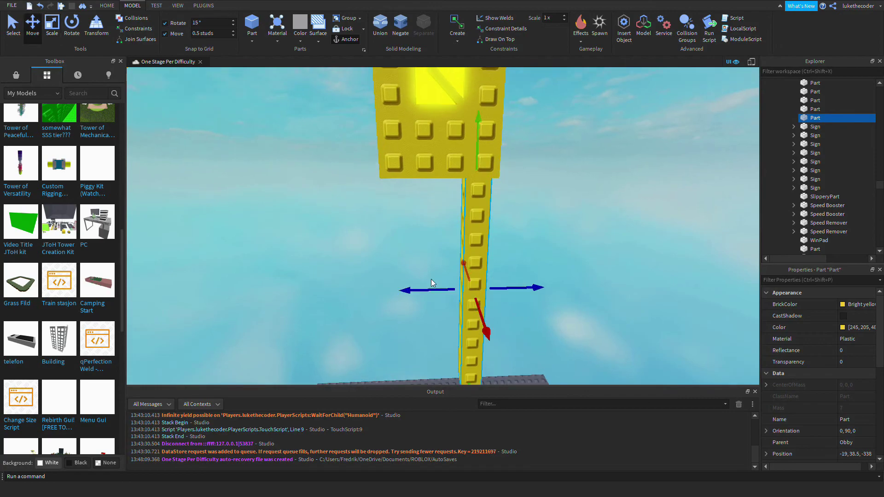
{"action": "left_click_drag", "start_coordinate": [434, 290], "coordinate": [401, 291]}
{"action": "key", "text": "ctrl+3"}
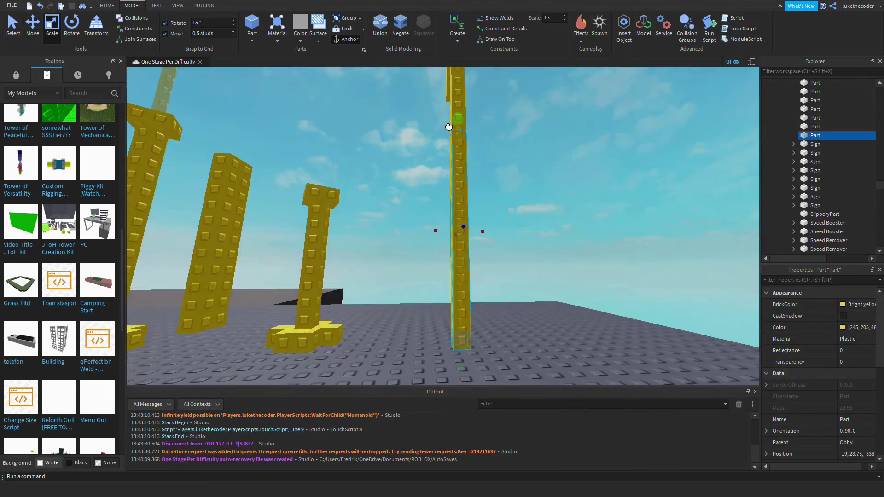
{"action": "left_click", "coordinate": [507, 277]}
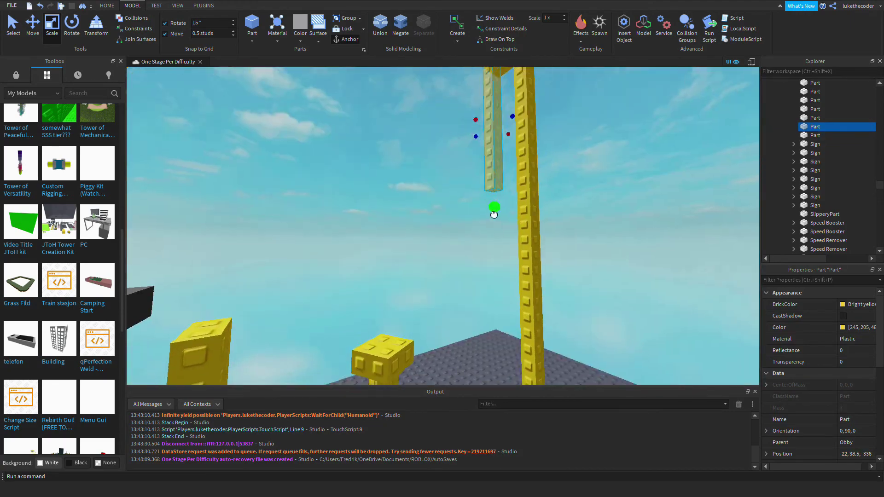
{"action": "left_click", "coordinate": [604, 251]}
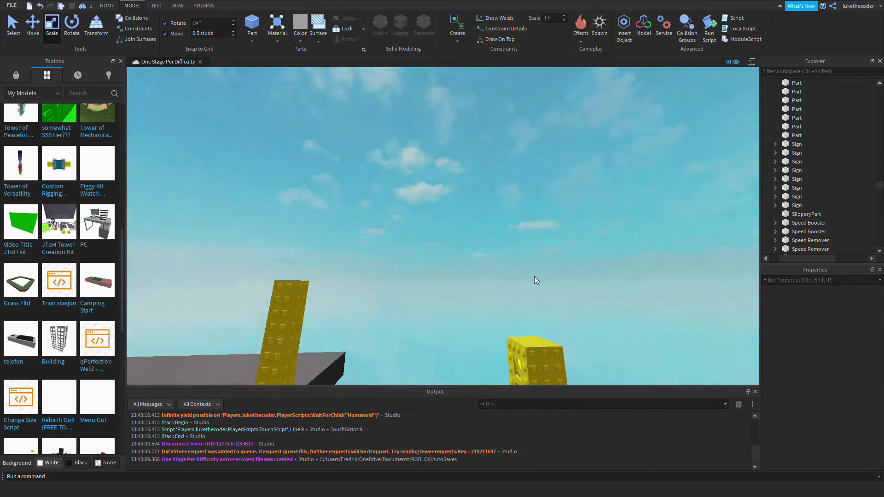
Place the kit's Zipline, coloured yellow, high above the capped truss tower and tilt it.
{"action": "right_click_drag", "start_coordinate": [534, 277], "coordinate": [452, 235]}
{"action": "left_click", "coordinate": [456, 225]}
{"action": "left_click", "coordinate": [458, 254]}
{"action": "left_click_drag", "start_coordinate": [458, 254], "coordinate": [483, 246]}
{"action": "key", "text": "ctrl+4"}
{"action": "right_click_drag", "start_coordinate": [498, 172], "coordinate": [481, 175]}
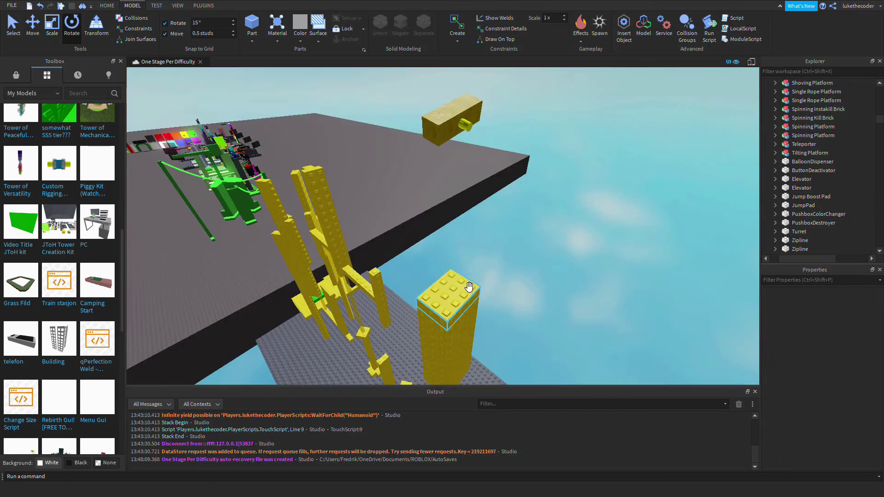
Add a tall translucent yellow pole rising from the floating Zipline block.
{"action": "left_click", "coordinate": [452, 245]}
{"action": "key", "text": "ctrl+3"}
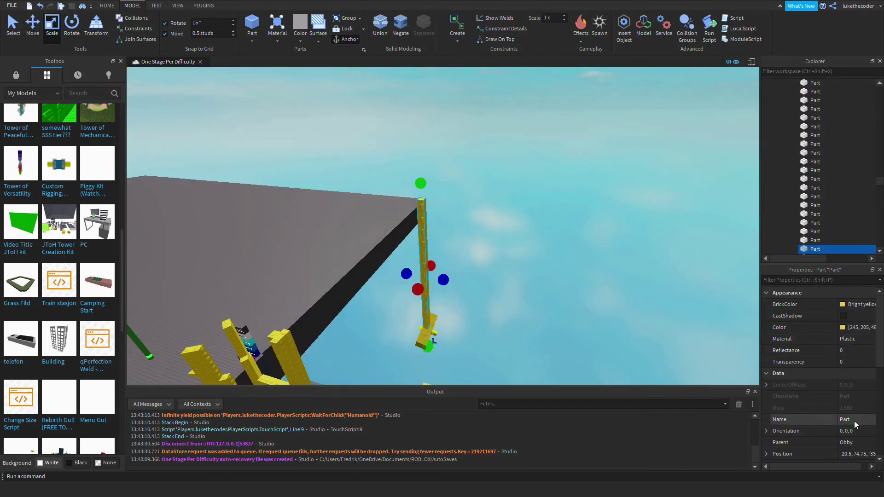
{"action": "key", "text": "ctrl+4"}
{"action": "key", "text": "ctrl+z"}
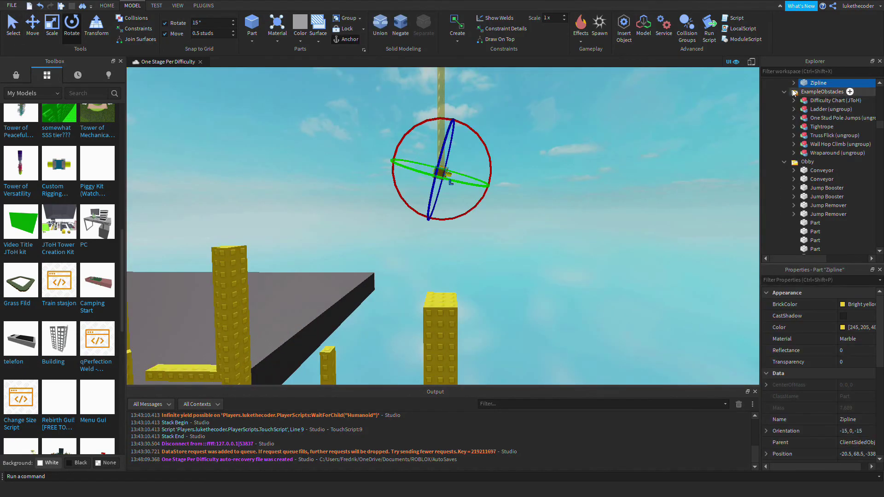
{"action": "left_click", "coordinate": [794, 83]}
{"action": "left_click", "coordinate": [823, 118]}
{"action": "left_click", "coordinate": [831, 397]}
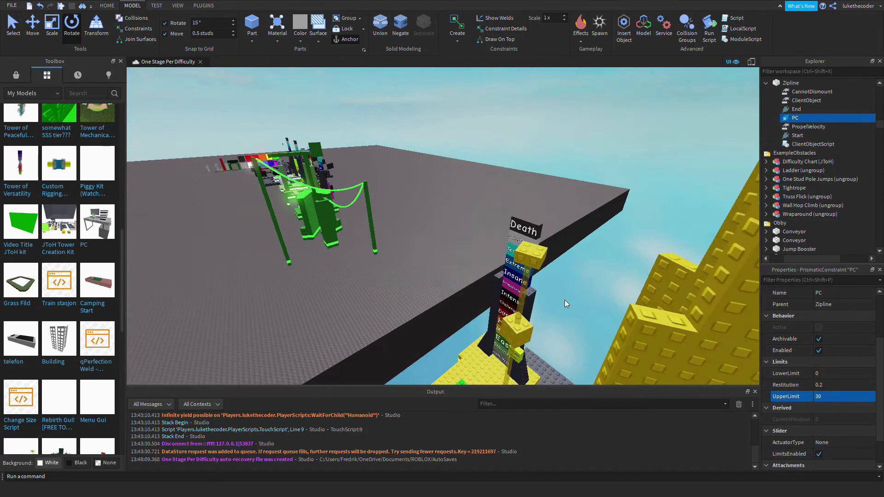
Duplicate the yellow checkpoint platform with its difficulty chart and green pad to the far end of the stage.
{"action": "key", "text": "ctrl+2"}
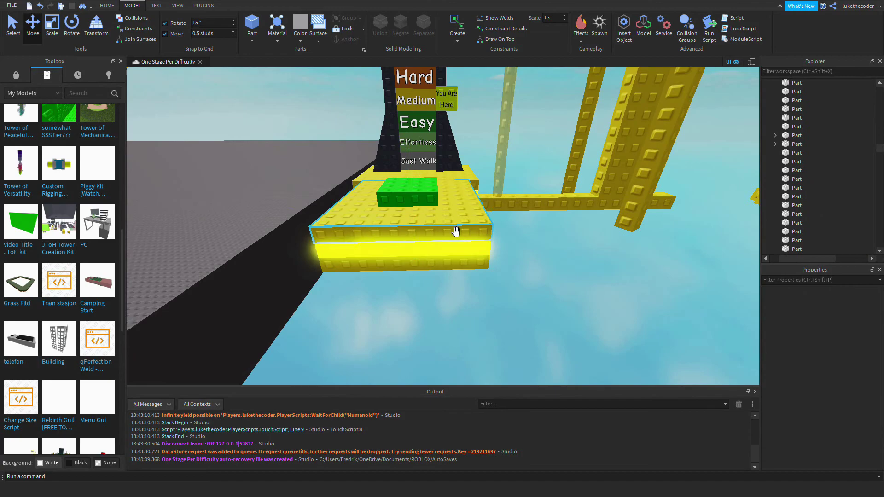
{"action": "left_click", "coordinate": [456, 232]}
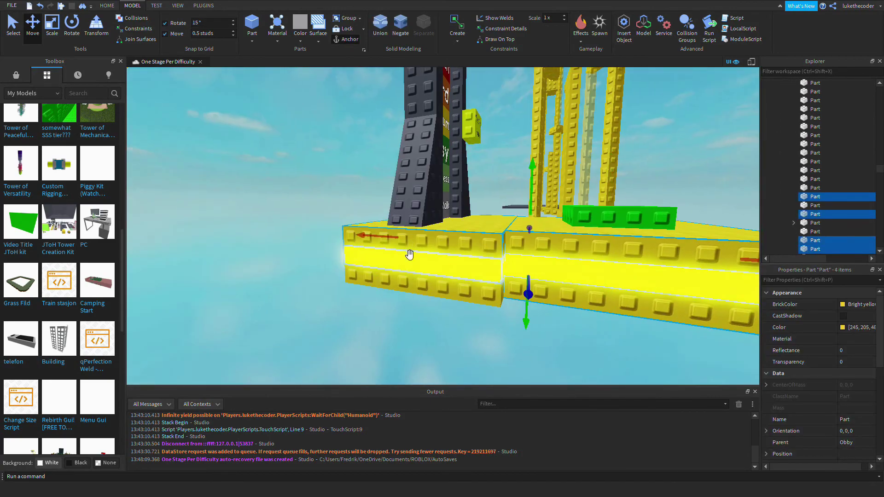
{"action": "left_click", "coordinate": [469, 135]}
{"action": "key", "text": "f"}
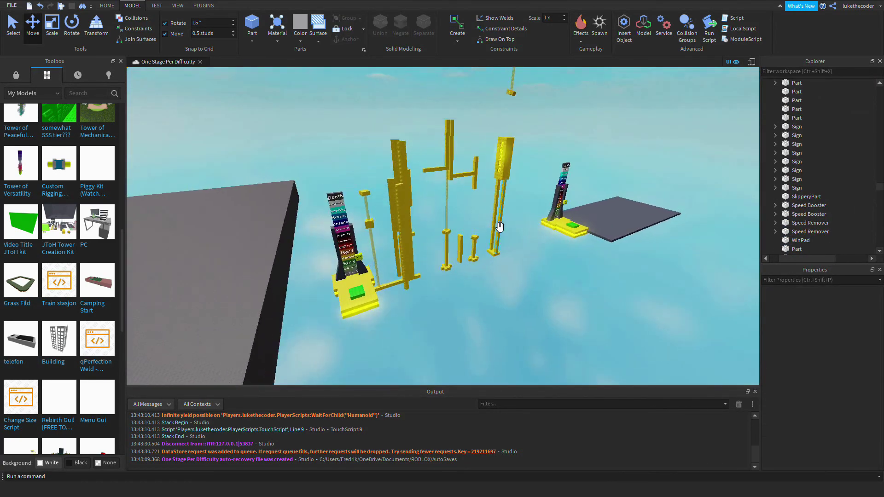
Playtest the yellow stage from the stage 3 checkpoint.
{"action": "left_click", "coordinate": [62, 7]}
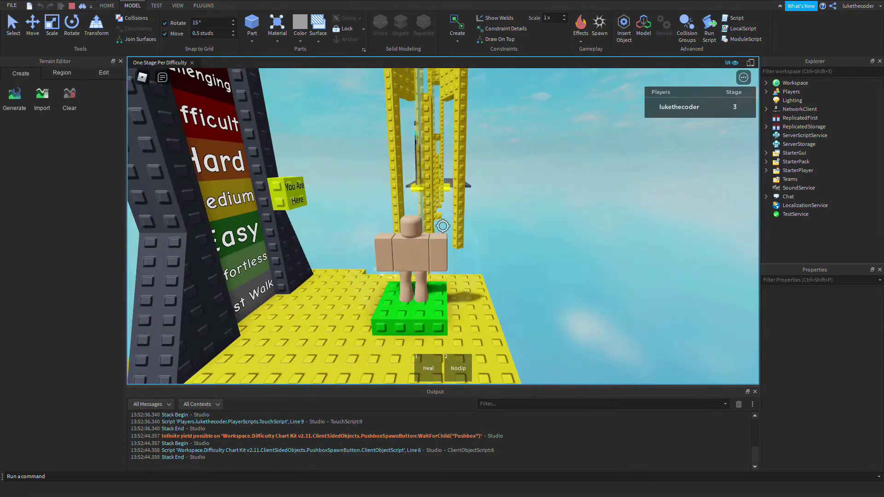
{"action": "key", "text": "shift"}
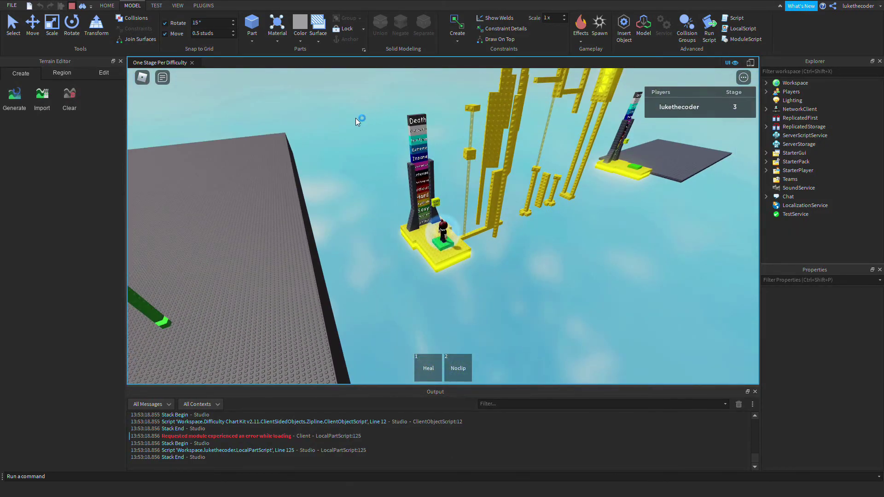
Rename the new checkpoint part in the Stages folder as 4.
{"action": "left_click", "coordinate": [850, 419]}
{"action": "type", "text": "4"}
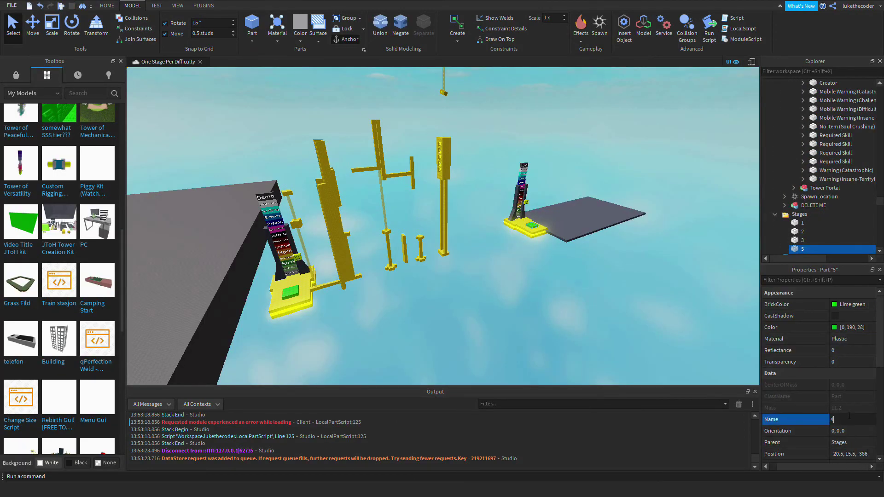
{"action": "left_click", "coordinate": [432, 292]}
{"action": "key", "text": "f"}
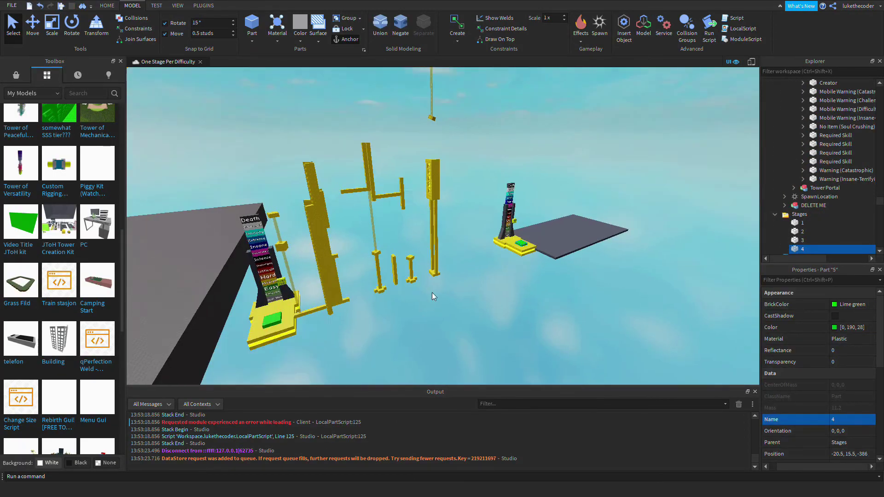
Add a Neon middle layer and a plastic bottom layer under the truss tower's pole base and the neighbouring capped post's base.
{"action": "key", "text": "ctrl+2"}
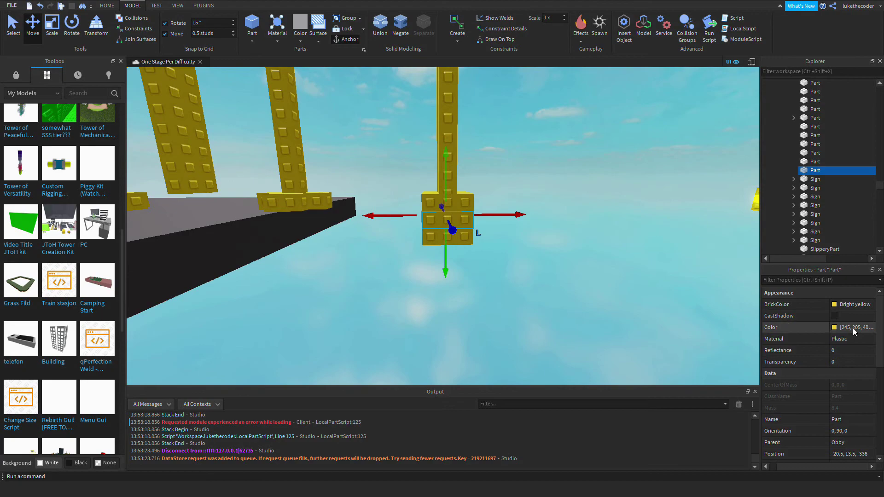
{"action": "right_click_drag", "start_coordinate": [467, 242], "coordinate": [361, 202]}
{"action": "left_click", "coordinate": [402, 237]}
{"action": "key", "text": "ctrl+3"}
{"action": "right_click_drag", "start_coordinate": [440, 210], "coordinate": [506, 194]}
{"action": "left_click", "coordinate": [507, 194]}
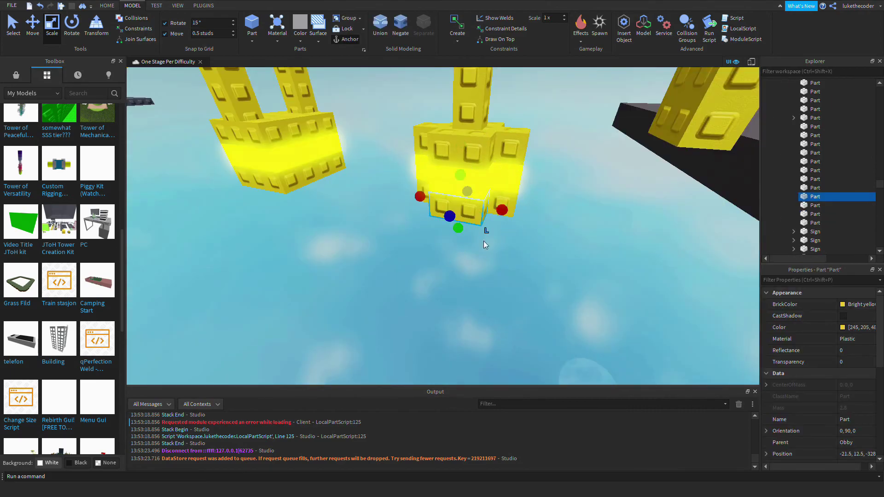
Copy the Neon and plastic base layers under the beam end at the foot of the first yellow walls.
{"action": "left_click", "coordinate": [499, 162], "text": "shift"}
{"action": "right_click_drag", "start_coordinate": [484, 244], "coordinate": [585, 229]}
{"action": "key", "text": "ctrl+2"}
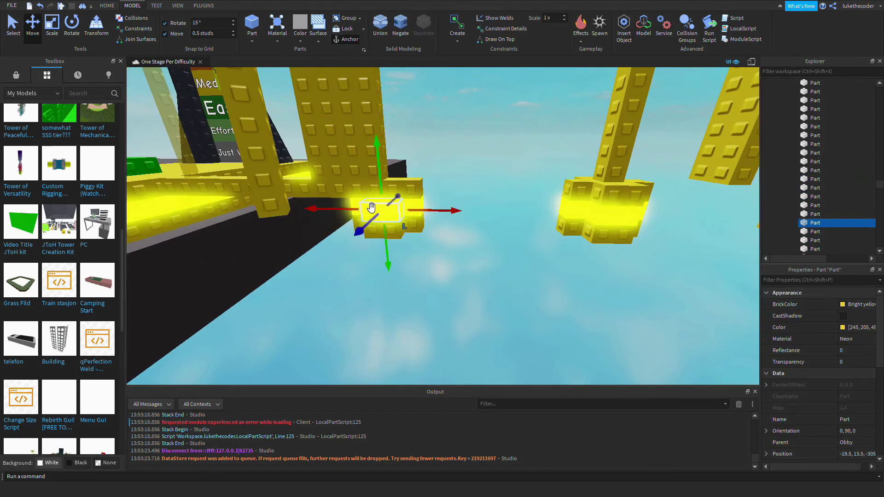
{"action": "right_click_drag", "start_coordinate": [371, 209], "coordinate": [547, 216]}
Place the You Are Here marker beside Hard on the new checkpoint's difficulty chart.
{"action": "right_click_drag", "start_coordinate": [598, 225], "coordinate": [440, 273]}
{"action": "left_click", "coordinate": [464, 270]}
{"action": "key", "text": "ctrl+3"}
{"action": "left_click", "coordinate": [440, 273]}
{"action": "scroll", "coordinate": [441, 272], "scroll_direction": "up", "scroll_amount": 5}
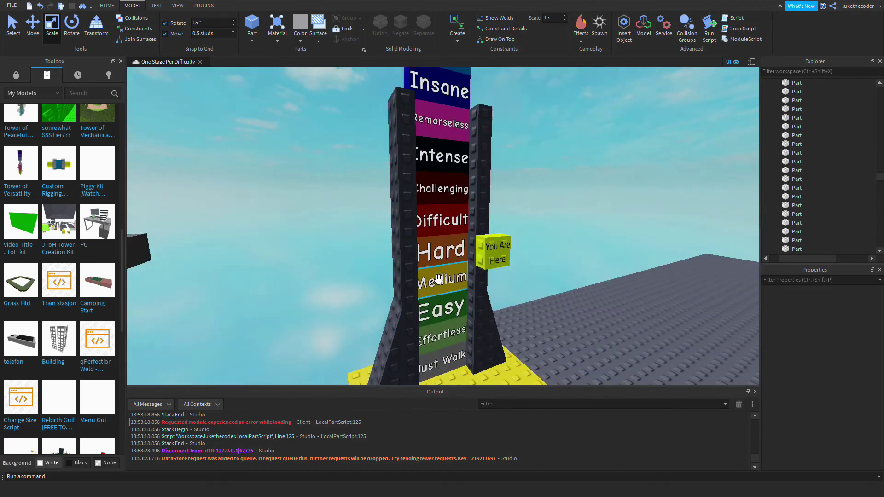
Recolour the upper and lower plastic layers of the new checkpoint platform orange.
{"action": "left_click", "coordinate": [375, 233]}
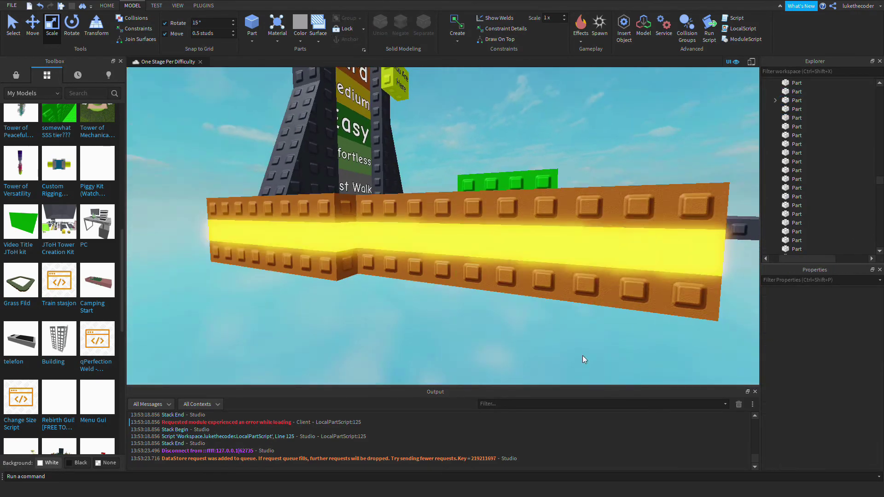
{"action": "left_click", "coordinate": [417, 212]}
{"action": "key", "text": "ctrl+2"}
{"action": "key", "text": "f"}
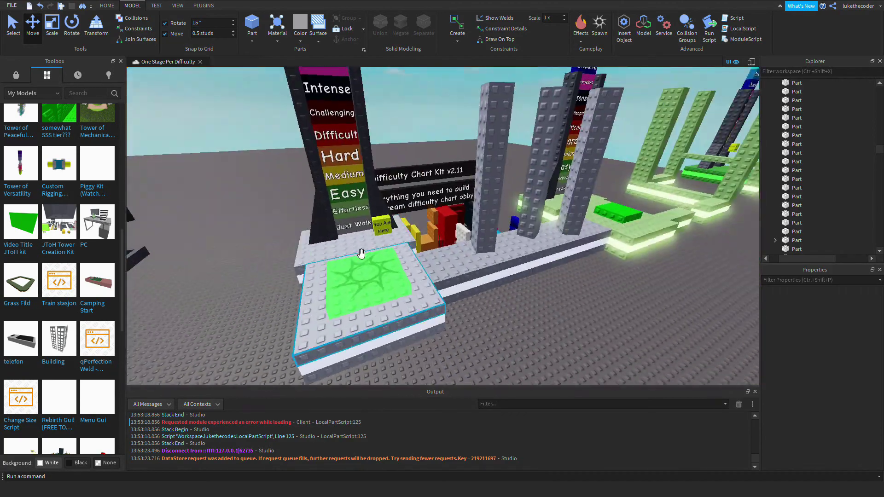
Add a bright orange floor piece with Transparency 0.5 extending from the new checkpoint platform.
{"action": "right_click_drag", "start_coordinate": [361, 254], "coordinate": [416, 266]}
{"action": "left_click", "coordinate": [460, 249]}
{"action": "key", "text": "ctrl+3"}
{"action": "key", "text": "ctrl+2"}
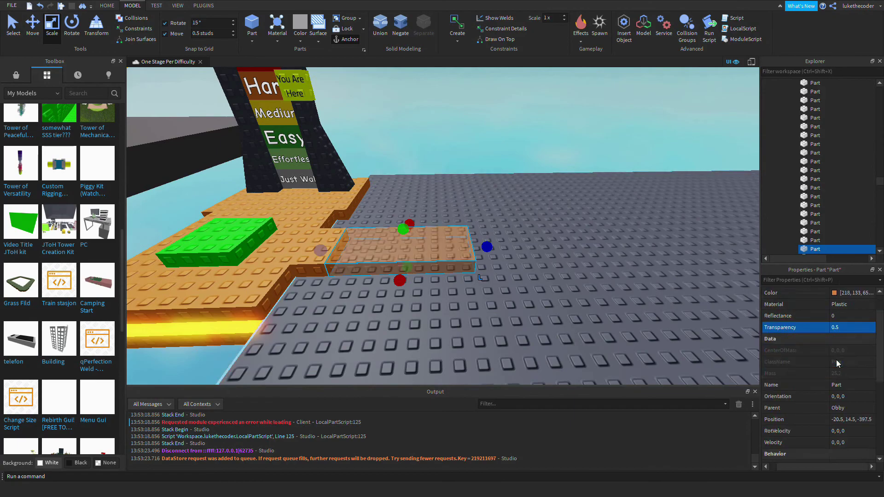
Add a solid orange platform at the translucent floor's end, followed by thin translucent connectors and an orange block.
{"action": "key", "text": "ctrl+2"}
{"action": "right_click_drag", "start_coordinate": [320, 255], "coordinate": [470, 184]}
{"action": "key", "text": "ctrl+3"}
{"action": "right_click_drag", "start_coordinate": [345, 204], "coordinate": [295, 286]}
{"action": "key", "text": "ctrl+2"}
{"action": "key", "text": "ctrl+3"}
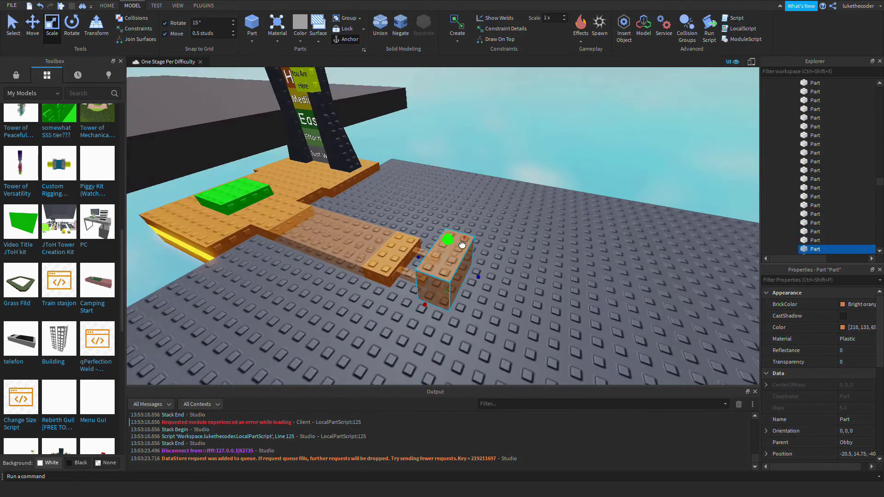
Stretch the orange block past the connectors upward into a tall wall.
{"action": "left_click_drag", "start_coordinate": [444, 233], "coordinate": [441, 107]}
{"action": "right_click_drag", "start_coordinate": [441, 106], "coordinate": [441, 147]}
{"action": "left_click", "coordinate": [440, 147]}
Add an orange platform with translucent connectors behind the tall wall, plus a separate platform beyond it turned to -135°.
{"action": "key", "text": "ctrl+2"}
{"action": "right_click_drag", "start_coordinate": [406, 180], "coordinate": [450, 247]}
{"action": "scroll", "coordinate": [535, 162], "scroll_direction": "down", "scroll_amount": 5}
{"action": "left_click", "coordinate": [534, 163]}
{"action": "scroll", "coordinate": [534, 162], "scroll_direction": "up", "scroll_amount": 5}
{"action": "left_click", "coordinate": [450, 247]}
{"action": "scroll", "coordinate": [450, 238], "scroll_direction": "up", "scroll_amount": 3}
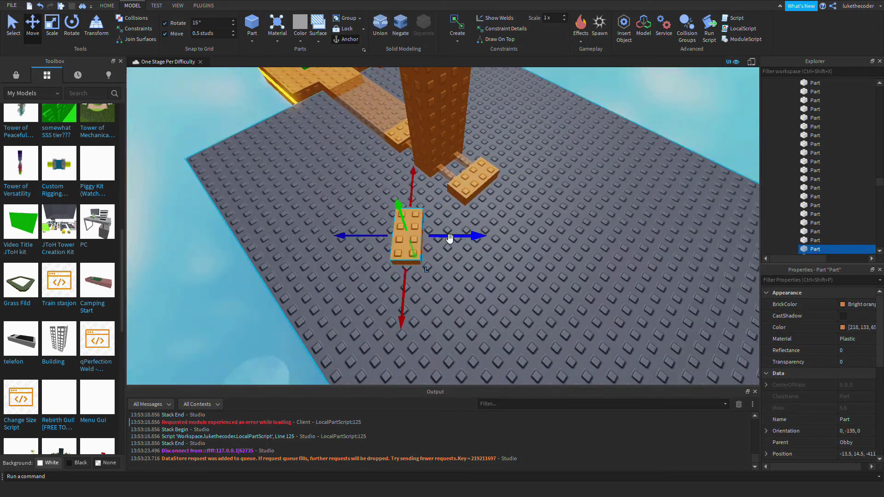
Reposition the angled orange platform and add a tall orange wall along its edge.
{"action": "left_click_drag", "start_coordinate": [450, 239], "coordinate": [508, 194]}
{"action": "right_click_drag", "start_coordinate": [508, 194], "coordinate": [443, 224]}
{"action": "key", "text": "ctrl+2"}
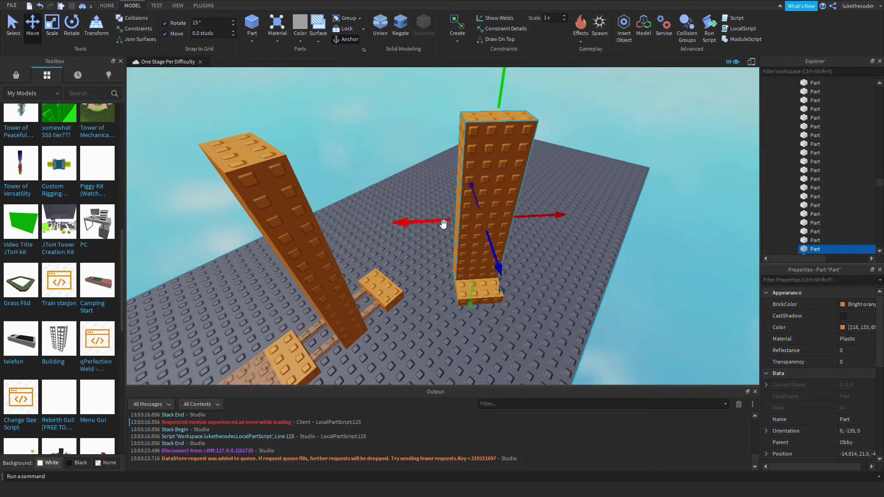
Add a second tall orange wall turned to -45° against the first angled wall.
{"action": "right_click_drag", "start_coordinate": [505, 226], "coordinate": [415, 220]}
{"action": "key", "text": "ctrl+2"}
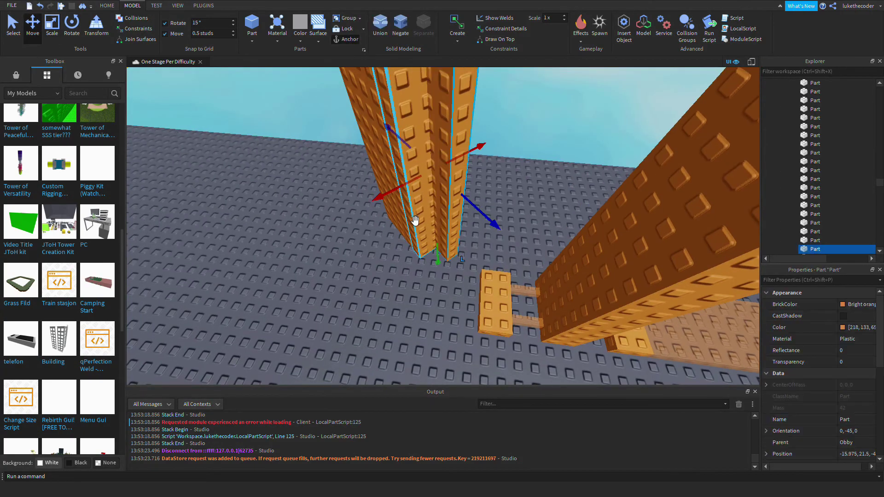
{"action": "left_click", "coordinate": [409, 272]}
Place another tall orange wall beside the angled pair, adjust its angle and widen it.
{"action": "right_click_drag", "start_coordinate": [409, 272], "coordinate": [471, 273]}
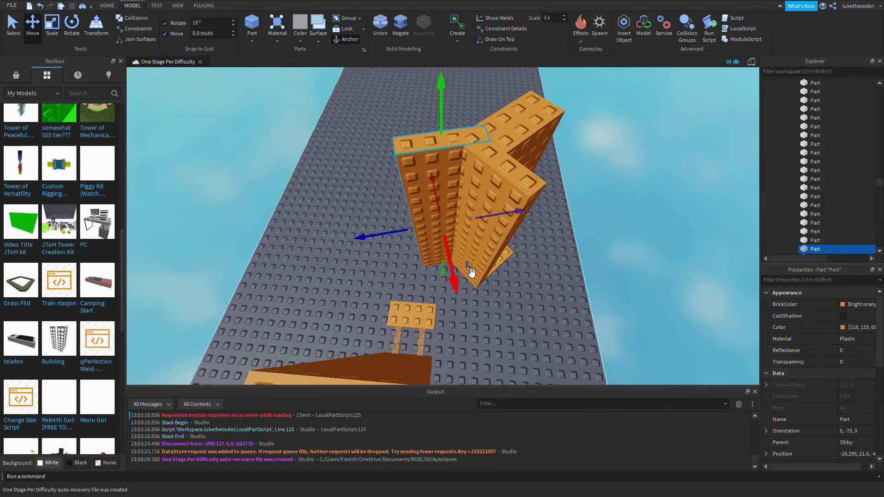
{"action": "right_click_drag", "start_coordinate": [455, 233], "coordinate": [474, 198]}
{"action": "key", "text": "ctrl+3"}
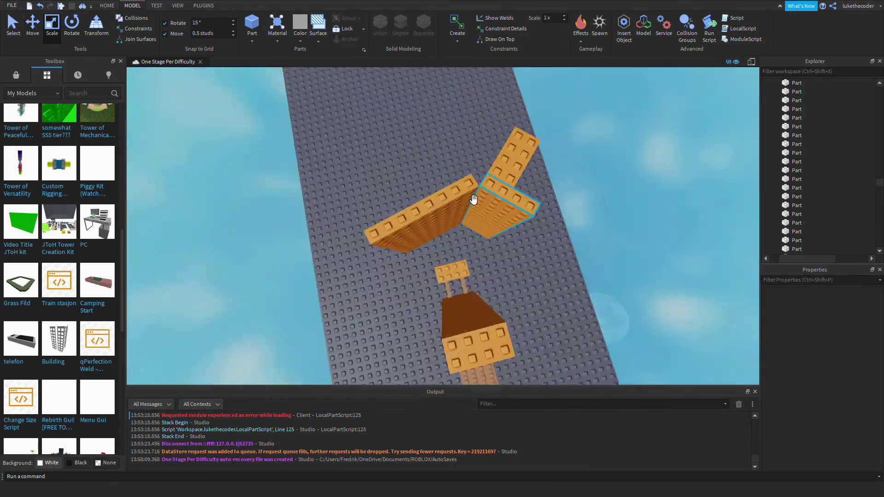
Fit a narrow orange filler part into the gap between the angled tall walls.
{"action": "scroll", "coordinate": [465, 185], "scroll_direction": "up", "scroll_amount": 5}
{"action": "left_click", "coordinate": [458, 155]}
{"action": "right_click_drag", "start_coordinate": [458, 155], "coordinate": [520, 195]}
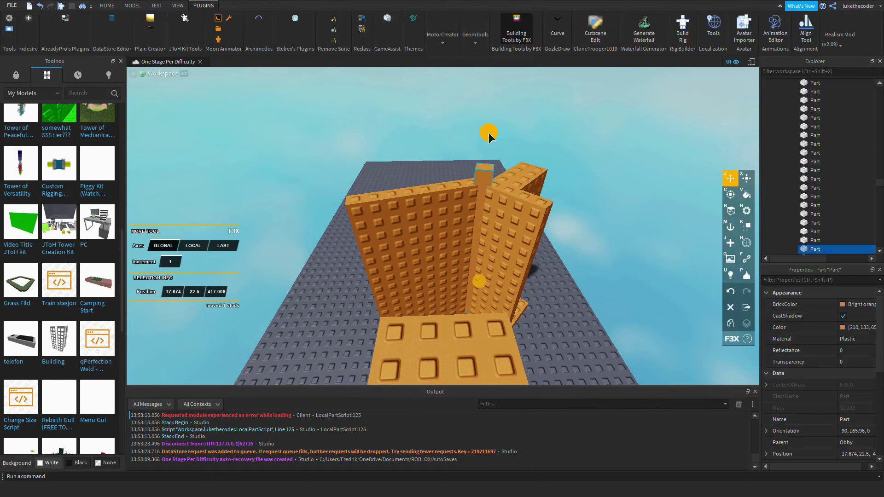
{"action": "key", "text": "ctrl+3"}
{"action": "scroll", "coordinate": [415, 158], "scroll_direction": "up", "scroll_amount": 5}
{"action": "right_click_drag", "start_coordinate": [415, 158], "coordinate": [547, 158]}
{"action": "scroll", "coordinate": [481, 125], "scroll_direction": "up", "scroll_amount": 3}
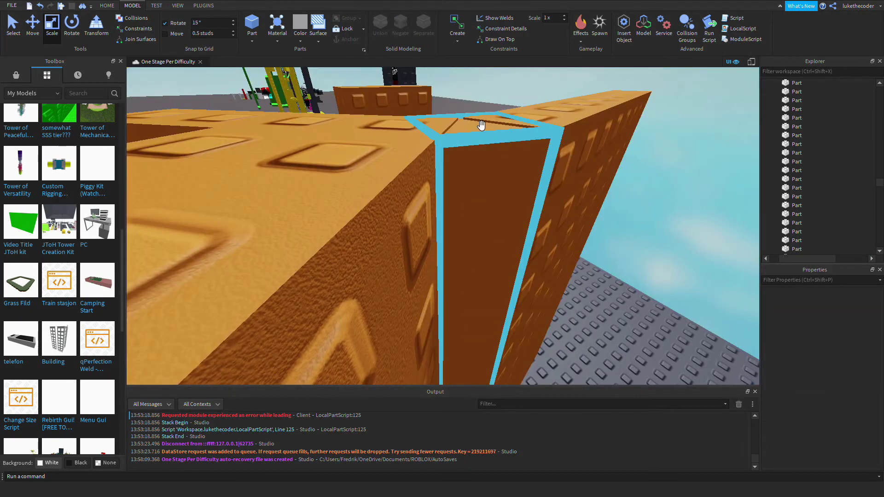
{"action": "scroll", "coordinate": [488, 130], "scroll_direction": "down", "scroll_amount": 10}
{"action": "scroll", "coordinate": [495, 136], "scroll_direction": "up", "scroll_amount": 3}
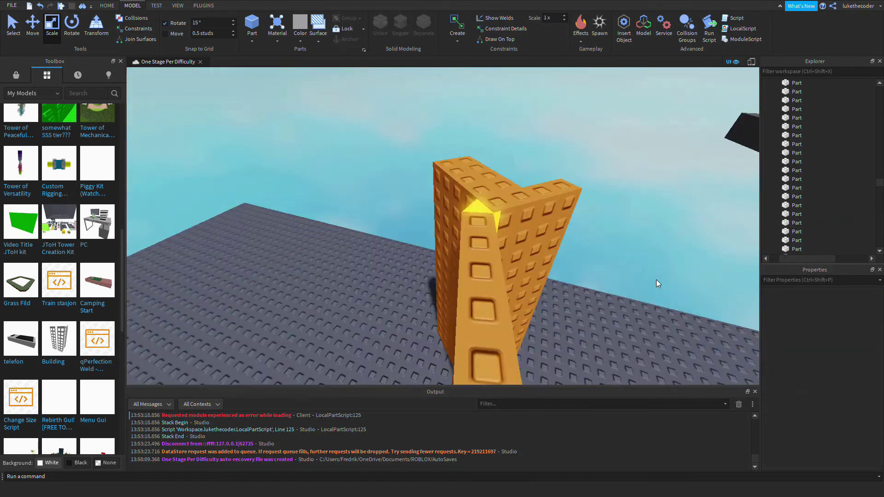
Add a tall Neon strip turned to -135° along the wall edge beside the small angled platform.
{"action": "right_click_drag", "start_coordinate": [657, 280], "coordinate": [578, 253]}
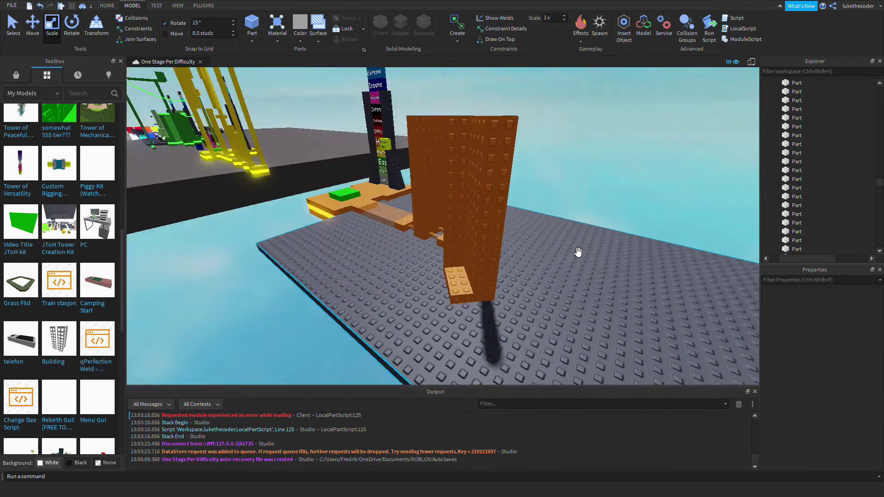
{"action": "left_click", "coordinate": [655, 247]}
{"action": "right_click_drag", "start_coordinate": [655, 247], "coordinate": [582, 212]}
{"action": "left_click", "coordinate": [378, 235]}
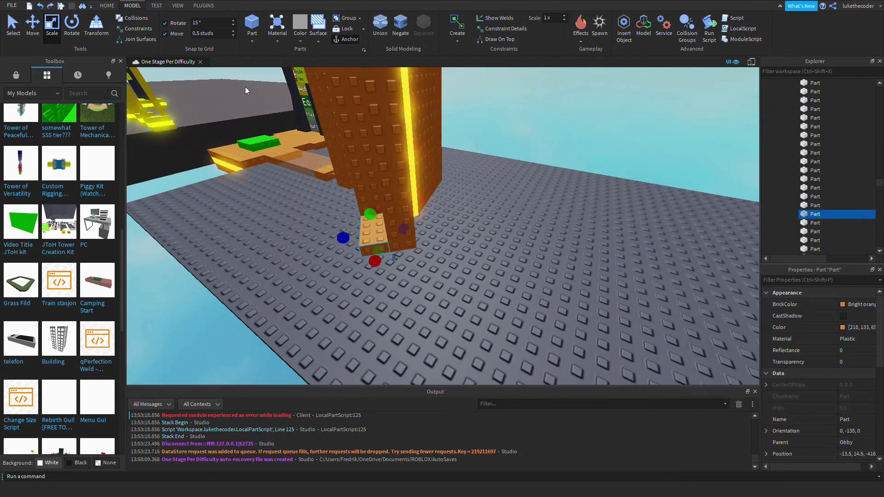
{"action": "right_click_drag", "start_coordinate": [451, 222], "coordinate": [428, 212]}
{"action": "left_click", "coordinate": [431, 210]}
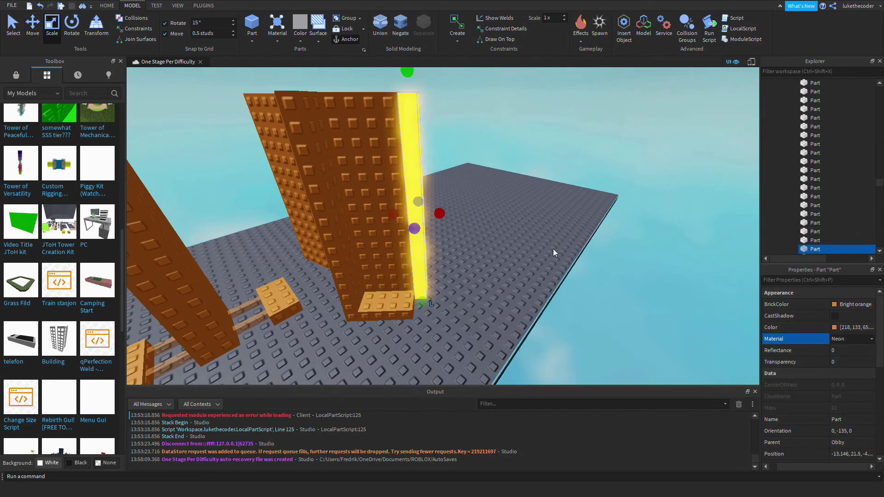
Add two more tall orange walls beyond the neon strip, turned to -45° and -135°, and resize them.
{"action": "key", "text": "ctrl+2"}
{"action": "right_click_drag", "start_coordinate": [553, 248], "coordinate": [440, 248]}
{"action": "left_click", "coordinate": [440, 248]}
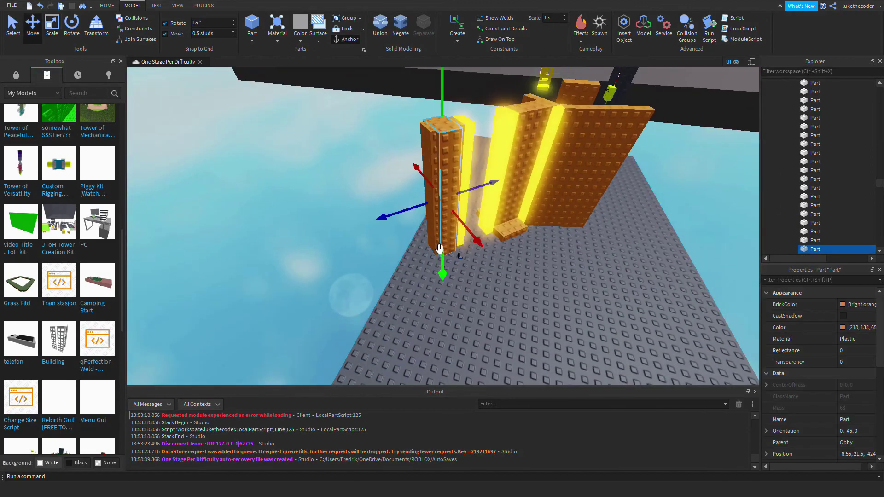
{"action": "scroll", "coordinate": [322, 146], "scroll_direction": "down", "scroll_amount": 5}
{"action": "right_click_drag", "start_coordinate": [322, 146], "coordinate": [462, 316]}
{"action": "key", "text": "ctrl+3"}
{"action": "scroll", "coordinate": [479, 256], "scroll_direction": "up", "scroll_amount": 6}
{"action": "left_click", "coordinate": [479, 256]}
{"action": "scroll", "coordinate": [479, 255], "scroll_direction": "down", "scroll_amount": 3}
{"action": "right_click_drag", "start_coordinate": [479, 255], "coordinate": [438, 272]}
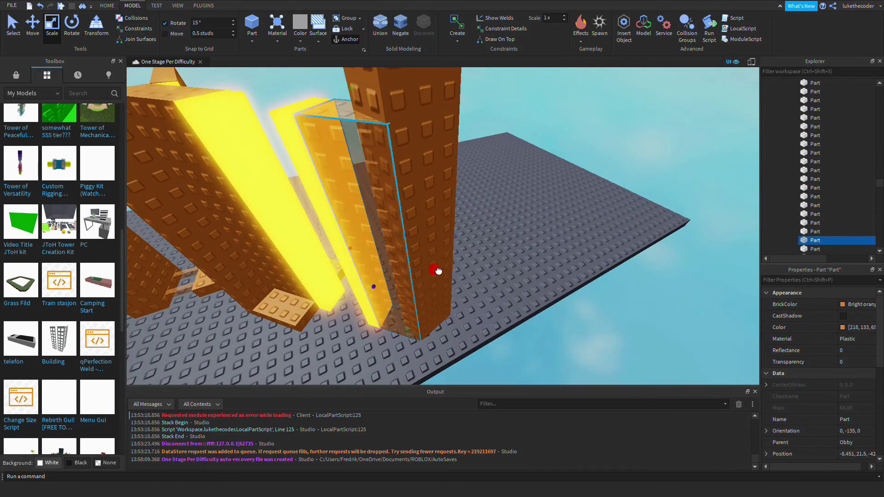
Place a Neon strip turned to -165° along the orange wall beside the next small platform.
{"action": "scroll", "coordinate": [631, 140], "scroll_direction": "down", "scroll_amount": 3}
{"action": "left_click", "coordinate": [632, 140]}
{"action": "scroll", "coordinate": [425, 212], "scroll_direction": "up", "scroll_amount": 8}
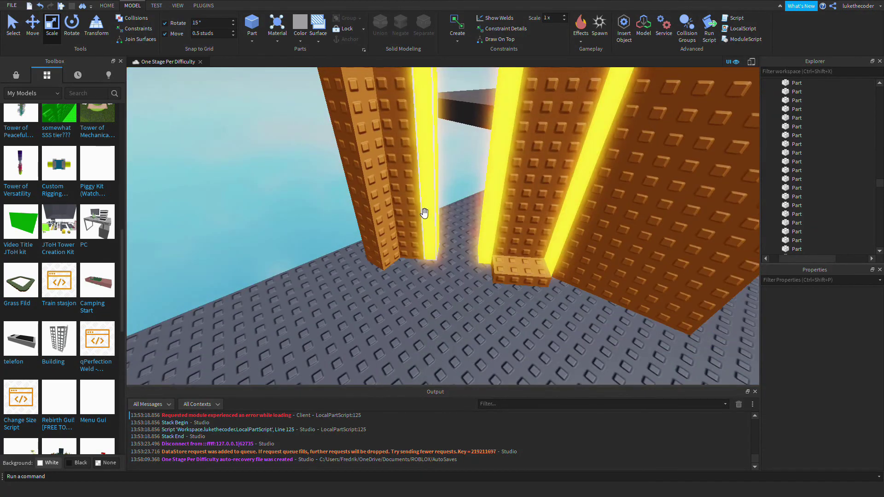
{"action": "right_click_drag", "start_coordinate": [424, 213], "coordinate": [460, 212]}
{"action": "left_click", "coordinate": [460, 212]}
{"action": "scroll", "coordinate": [460, 211], "scroll_direction": "up", "scroll_amount": 3}
{"action": "scroll", "coordinate": [441, 177], "scroll_direction": "down", "scroll_amount": 3}
{"action": "right_click_drag", "start_coordinate": [442, 176], "coordinate": [415, 192]}
{"action": "key", "text": "ctrl+2"}
{"action": "left_click", "coordinate": [430, 205]}
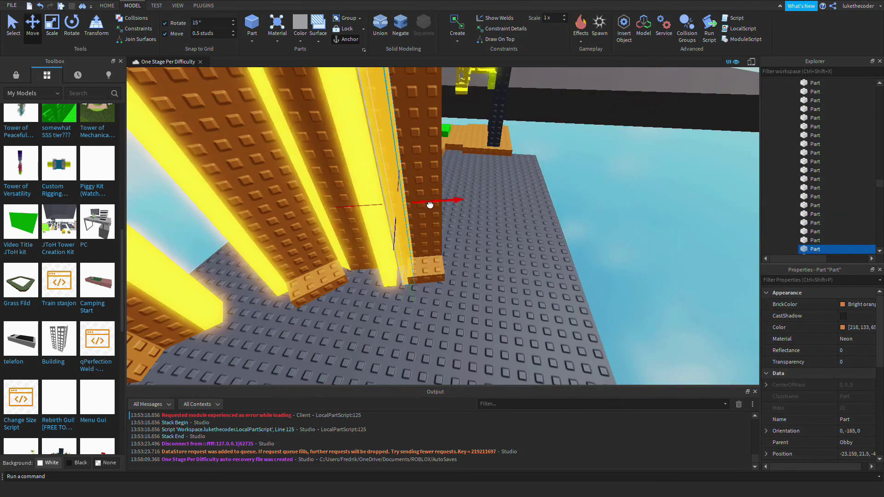
Set the copied strip's material to Plastic and place it as an orange wall turned to 15°.
{"action": "left_click", "coordinate": [856, 339]}
{"action": "right_click_drag", "start_coordinate": [599, 277], "coordinate": [487, 240]}
{"action": "left_click", "coordinate": [486, 239]}
{"action": "left_click_drag", "start_coordinate": [486, 239], "coordinate": [475, 245]}
{"action": "right_click_drag", "start_coordinate": [474, 245], "coordinate": [451, 233]}
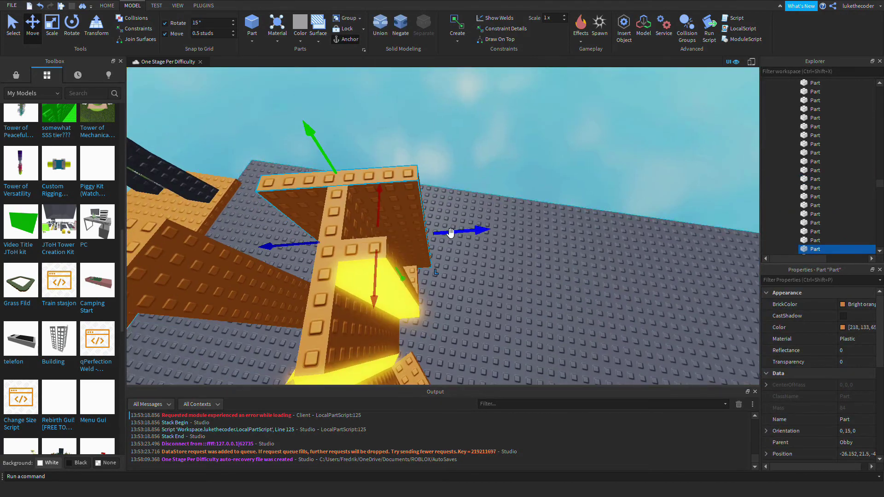
Add a raised orange platform turned to -165° on the wall above the low platform.
{"action": "right_click_drag", "start_coordinate": [334, 243], "coordinate": [445, 202]}
{"action": "left_click", "coordinate": [395, 252]}
{"action": "key", "text": "ctrl+2"}
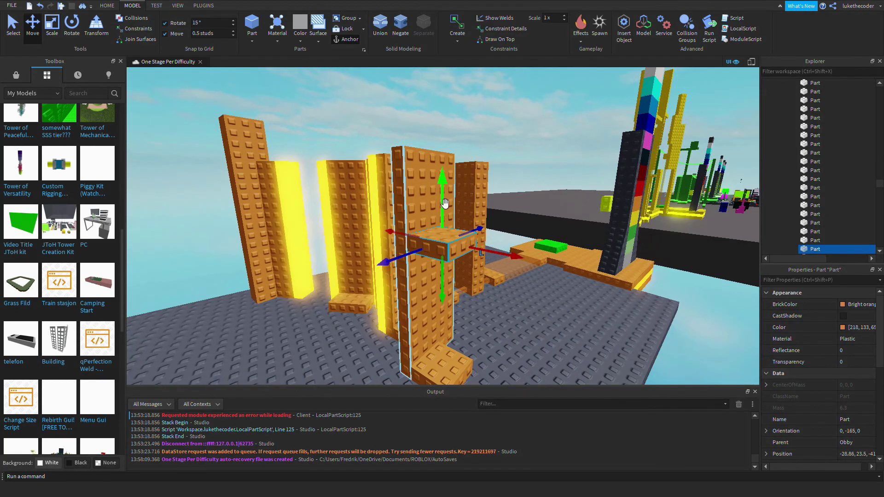
{"action": "left_click_drag", "start_coordinate": [431, 257], "coordinate": [460, 260]}
Add a thin translucent connector turned to -150° between the low and raised platforms.
{"action": "right_click_drag", "start_coordinate": [461, 261], "coordinate": [478, 343]}
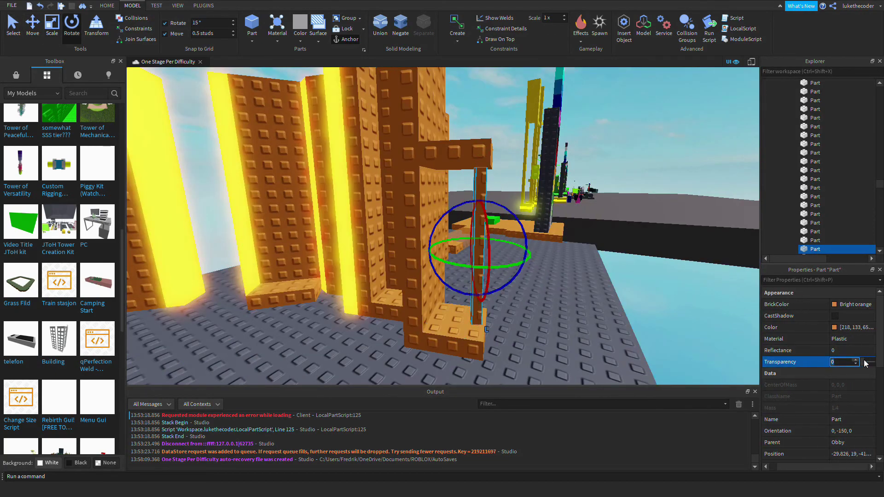
{"action": "scroll", "coordinate": [551, 278], "scroll_direction": "down", "scroll_amount": 5}
{"action": "right_click_drag", "start_coordinate": [551, 278], "coordinate": [432, 114]}
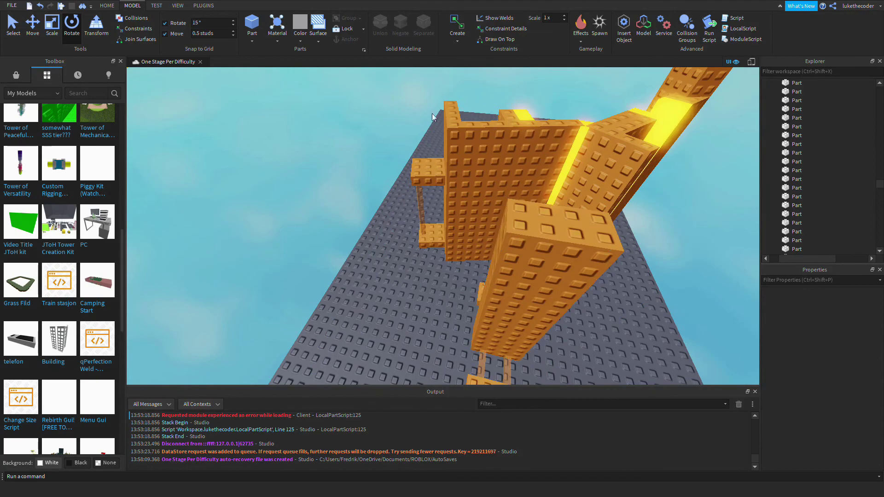
Enlarge the raised orange platform and resize the adjoining wall turned to 15°.
{"action": "scroll", "coordinate": [432, 113], "scroll_direction": "up", "scroll_amount": 3}
{"action": "key", "text": "ctrl+3"}
{"action": "left_click", "coordinate": [441, 198]}
{"action": "left_click_drag", "start_coordinate": [443, 204], "coordinate": [449, 197]}
{"action": "right_click_drag", "start_coordinate": [449, 197], "coordinate": [496, 189]}
{"action": "right_click_drag", "start_coordinate": [552, 159], "coordinate": [360, 199]}
{"action": "left_click", "coordinate": [360, 199]}
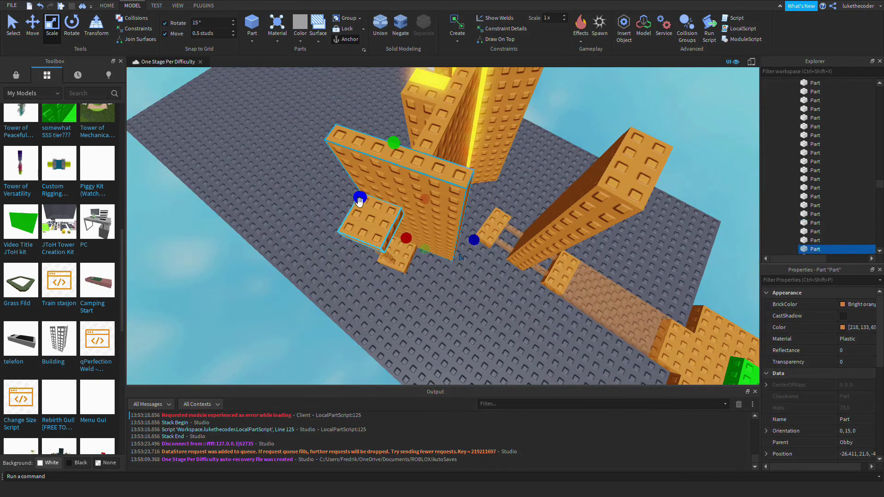
Extend the walls behind the platforms and add a strip turned to 15° with its material set to Neon.
{"action": "left_click", "coordinate": [435, 272]}
{"action": "key", "text": "ctrl+3"}
{"action": "right_click_drag", "start_coordinate": [435, 272], "coordinate": [308, 328]}
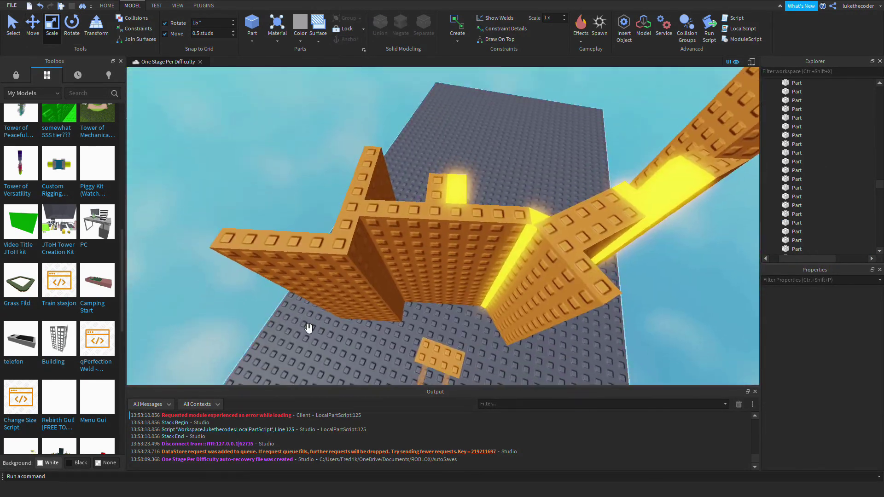
{"action": "left_click", "coordinate": [852, 338]}
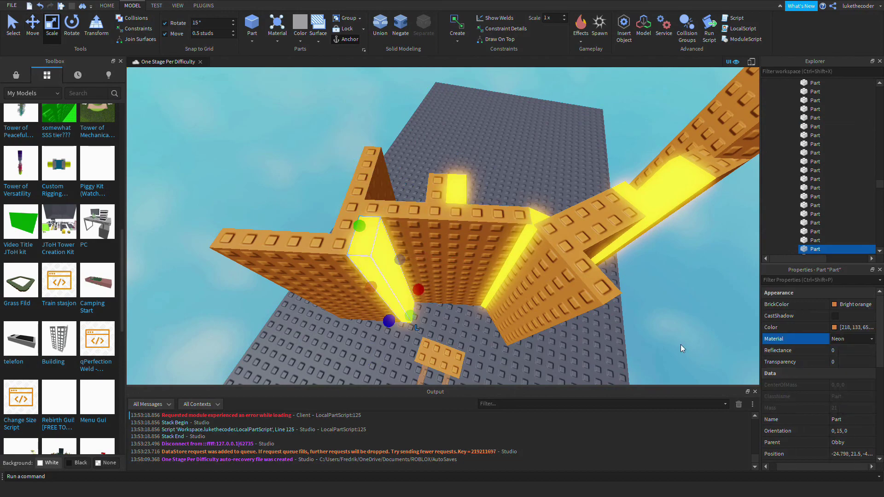
{"action": "right_click_drag", "start_coordinate": [678, 344], "coordinate": [604, 317]}
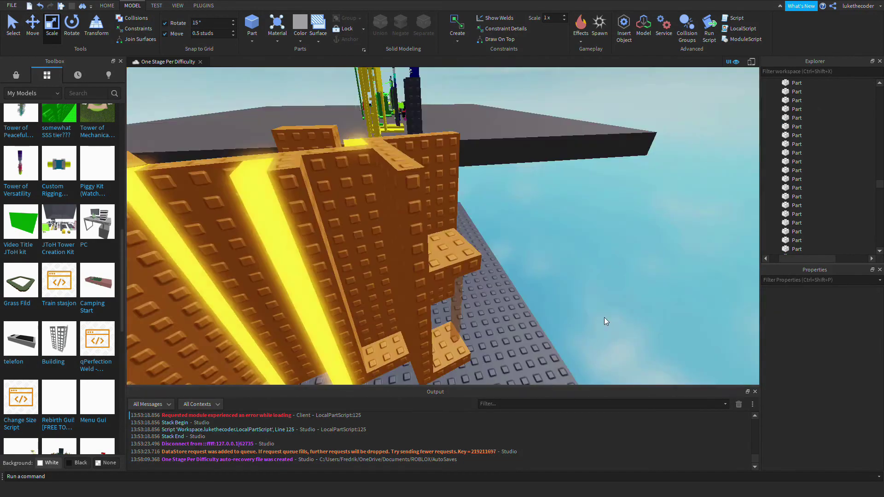
Place a much taller orange wall rising above the section with the raised platform.
{"action": "left_click", "coordinate": [406, 221]}
{"action": "right_click_drag", "start_coordinate": [405, 221], "coordinate": [500, 112]}
{"action": "key", "text": "ctrl+2"}
{"action": "left_click", "coordinate": [504, 247]}
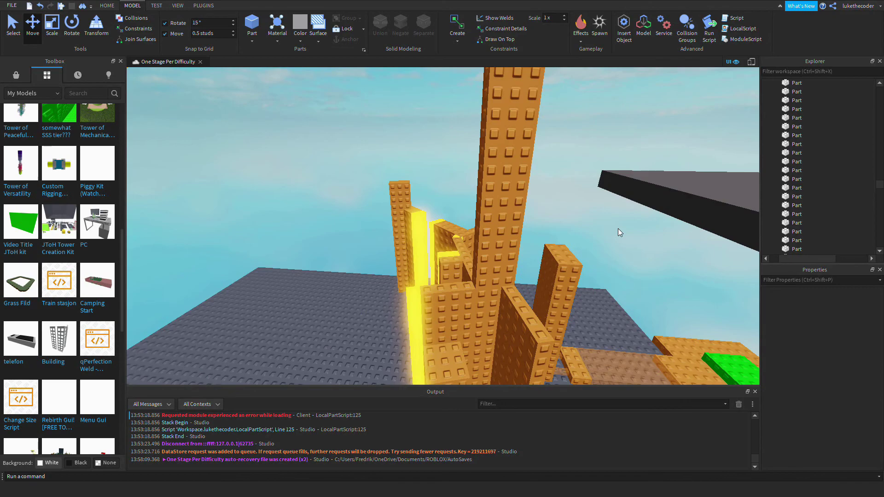
Build up the neighbouring orange walls and neon strips around the angled corners to match the tall wall.
{"action": "left_click", "coordinate": [544, 331]}
{"action": "key", "text": "ctrl+3"}
{"action": "right_click_drag", "start_coordinate": [544, 330], "coordinate": [433, 258]}
{"action": "left_click", "coordinate": [396, 207]}
{"action": "left_click", "coordinate": [419, 262]}
{"action": "left_click", "coordinate": [396, 277]}
{"action": "left_click", "coordinate": [461, 281]}
{"action": "left_click", "coordinate": [431, 175]}
{"action": "key", "text": "ctrl+2"}
Stretch the orange wall beside the narrow neon strip, turned to -135°, upward.
{"action": "right_click_drag", "start_coordinate": [644, 194], "coordinate": [406, 309]}
{"action": "left_click", "coordinate": [406, 309]}
{"action": "right_click_drag", "start_coordinate": [477, 283], "coordinate": [474, 221]}
{"action": "left_click", "coordinate": [474, 221]}
{"action": "key", "text": "ctrl+3"}
{"action": "right_click_drag", "start_coordinate": [461, 98], "coordinate": [479, 234]}
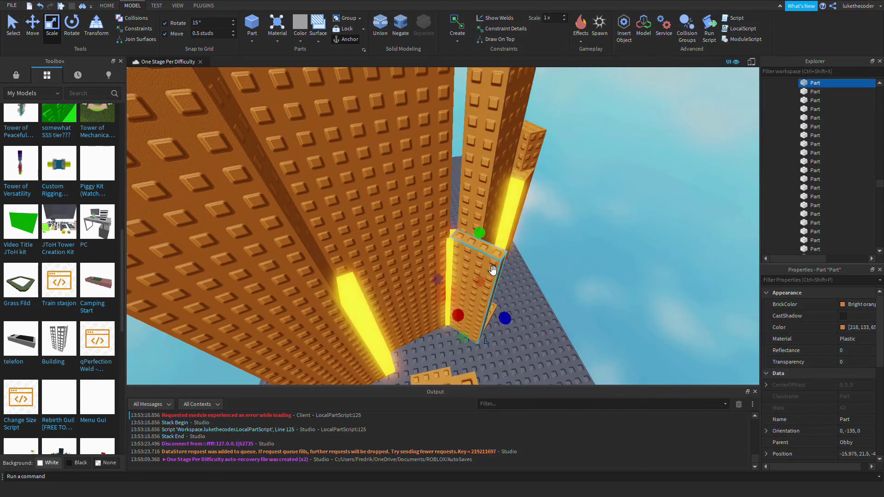
{"action": "left_click_drag", "start_coordinate": [479, 233], "coordinate": [482, 138]}
Place a large orange wall turned to -135° above the opening between the neon strips and fit its size.
{"action": "right_click_drag", "start_coordinate": [482, 138], "coordinate": [465, 277]}
{"action": "left_click", "coordinate": [549, 198]}
{"action": "left_click", "coordinate": [550, 192]}
{"action": "left_click", "coordinate": [521, 76]}
{"action": "left_click", "coordinate": [442, 250]}
{"action": "key", "text": "ctrl+2"}
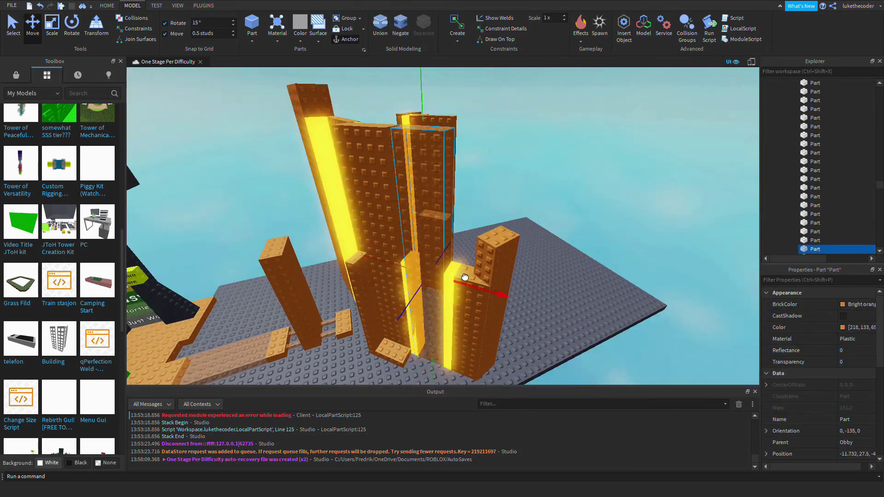
{"action": "right_click_drag", "start_coordinate": [514, 229], "coordinate": [435, 193]}
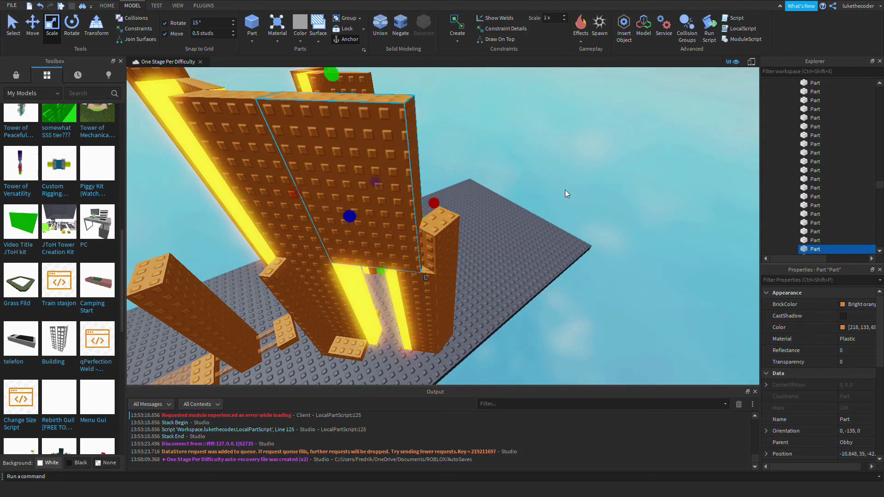
{"action": "right_click_drag", "start_coordinate": [548, 175], "coordinate": [428, 177]}
{"action": "left_click", "coordinate": [428, 177]}
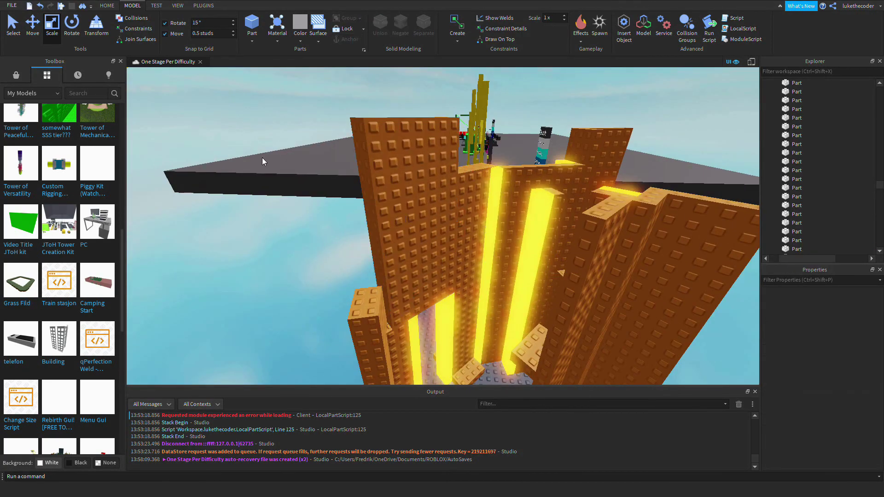
Position another tall orange wall turned to -135° beside the ledge inside the enclosed climb.
{"action": "right_click_drag", "start_coordinate": [262, 159], "coordinate": [462, 241]}
{"action": "left_click", "coordinate": [462, 242]}
{"action": "key", "text": "ctrl+2"}
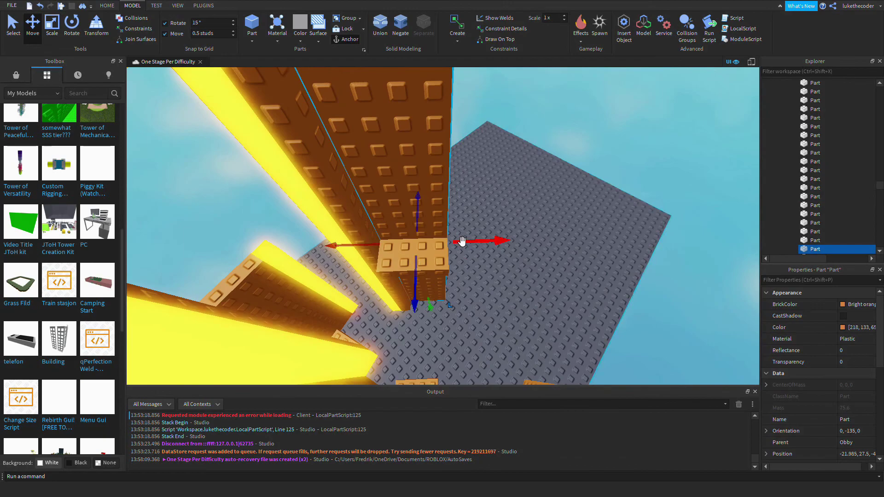
{"action": "right_click_drag", "start_coordinate": [598, 194], "coordinate": [474, 218]}
{"action": "right_click_drag", "start_coordinate": [476, 254], "coordinate": [437, 238]}
{"action": "left_click", "coordinate": [437, 238]}
{"action": "right_click_drag", "start_coordinate": [518, 248], "coordinate": [413, 280]}
{"action": "left_click", "coordinate": [413, 280]}
{"action": "right_click_drag", "start_coordinate": [452, 251], "coordinate": [419, 150]}
{"action": "scroll", "coordinate": [557, 310], "scroll_direction": "down", "scroll_amount": 5}
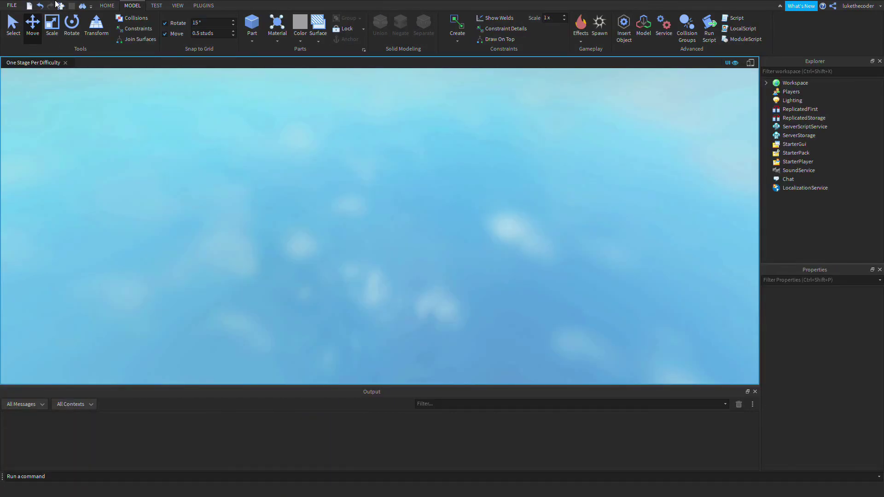
Playtest the obby from stage 3 through the yellow stage and up the orange walls, and stop the test.
{"action": "left_click", "coordinate": [57, 6]}
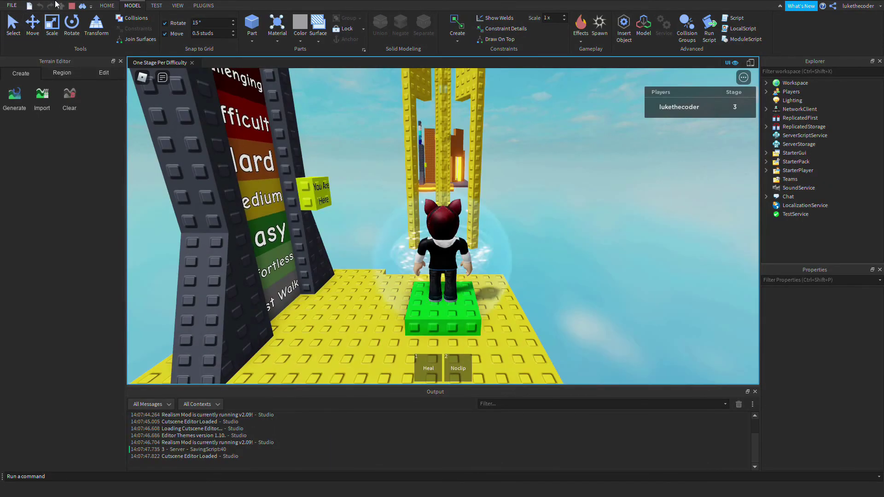
{"action": "key", "text": "shift"}
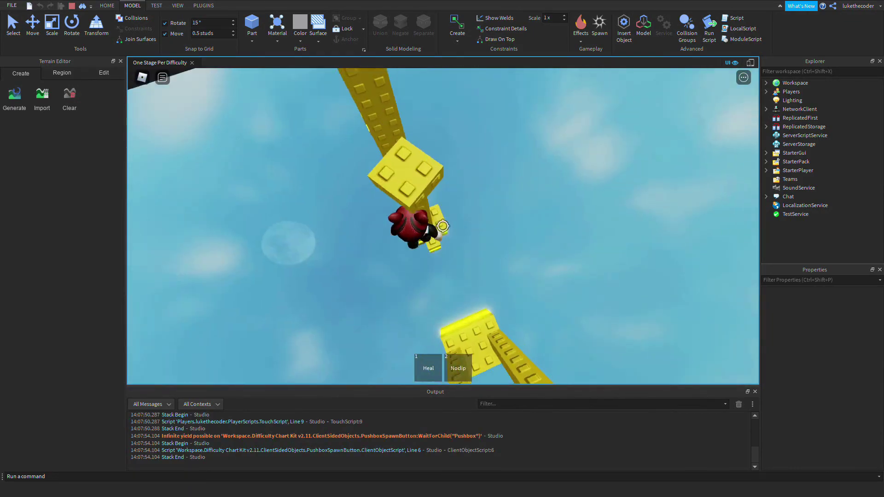
{"action": "key", "text": "1"}
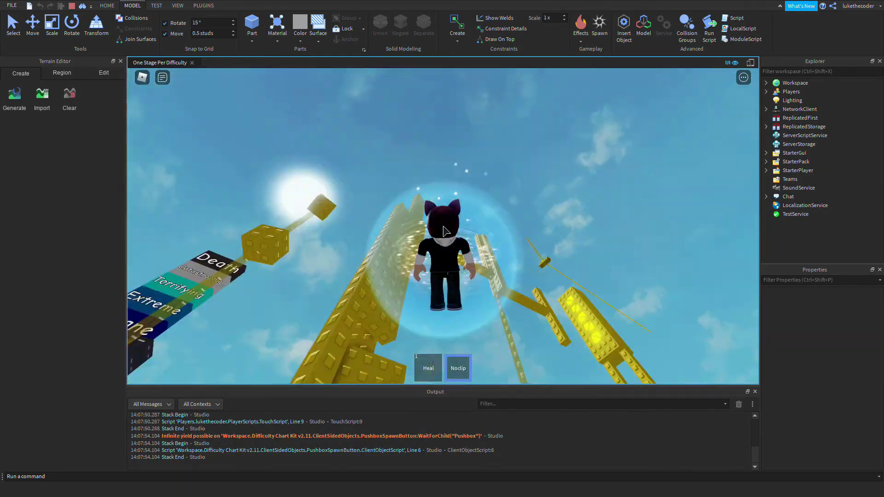
{"action": "key", "text": "w"}
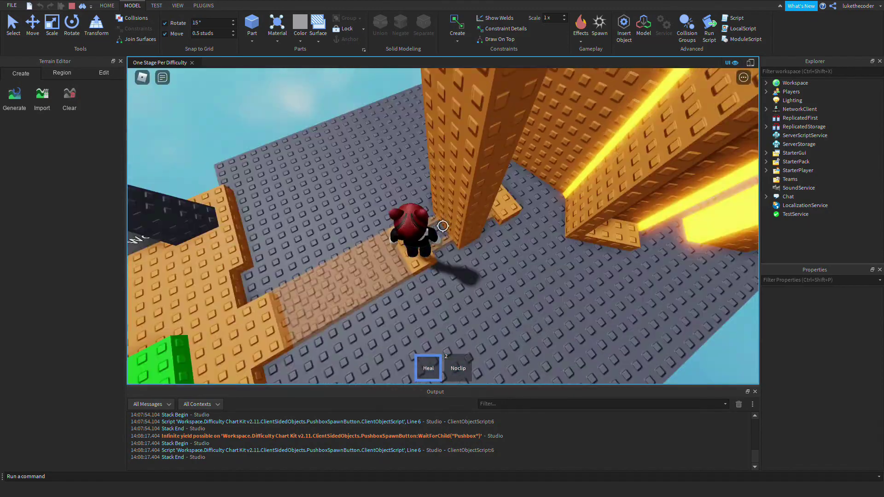
{"action": "key", "text": "w"}
{"action": "key", "text": "shift"}
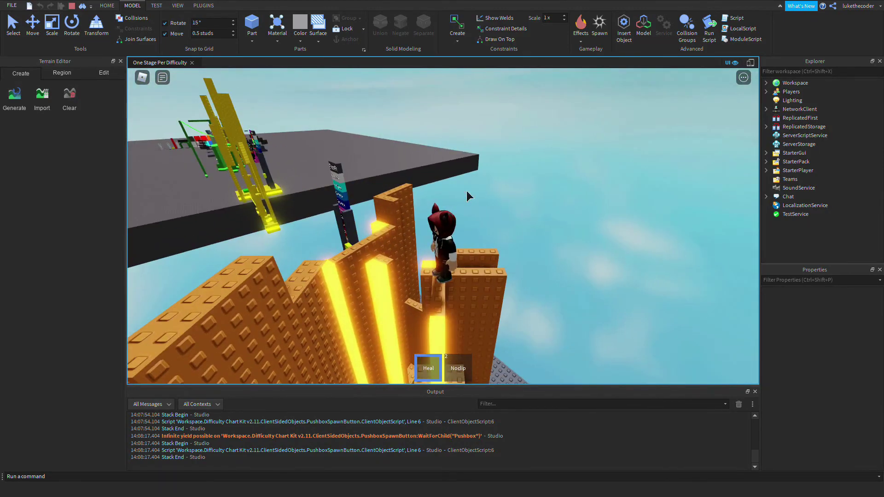
{"action": "key", "text": "shift+F5"}
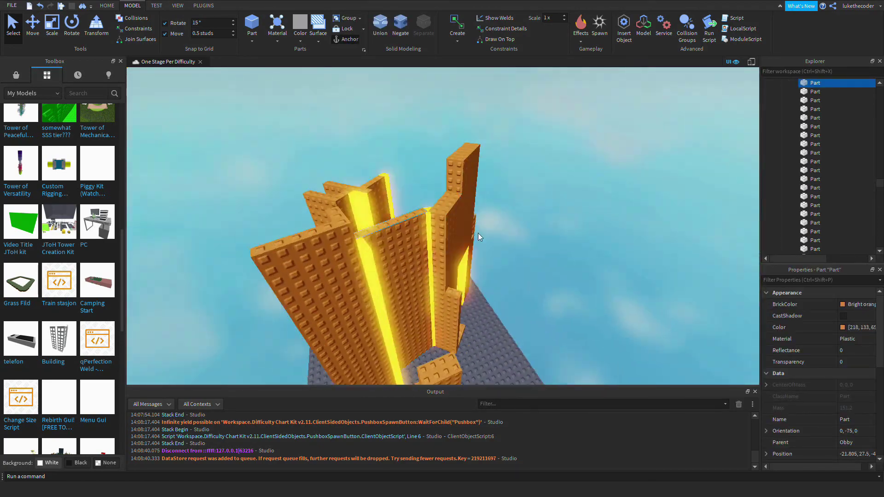
Add an orange truss turned to -60° in the gap between the tall orange walls.
{"action": "right_click_drag", "start_coordinate": [478, 233], "coordinate": [406, 164]}
{"action": "key", "text": "ctrl+3"}
{"action": "left_click", "coordinate": [427, 266]}
{"action": "key", "text": "ctrl+3"}
{"action": "left_click", "coordinate": [438, 243]}
{"action": "left_click", "coordinate": [470, 208]}
{"action": "key", "text": "ctrl+2"}
{"action": "key", "text": "ctrl+z"}
{"action": "key", "text": "ctrl+4"}
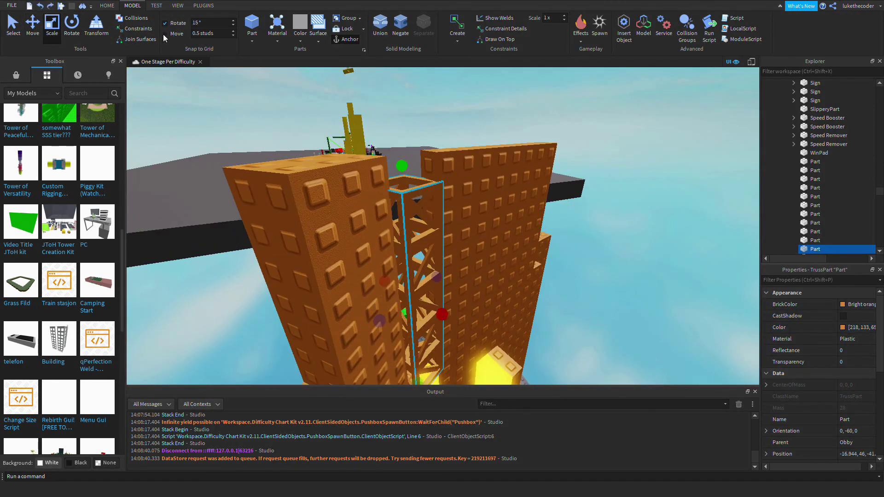
Stretch the orange wall turned to -75° upward beside the truss.
{"action": "right_click_drag", "start_coordinate": [516, 139], "coordinate": [395, 198]}
{"action": "left_click", "coordinate": [395, 198]}
{"action": "scroll", "coordinate": [394, 198], "scroll_direction": "down", "scroll_amount": 10}
{"action": "scroll", "coordinate": [523, 287], "scroll_direction": "up", "scroll_amount": 10}
{"action": "right_click_drag", "start_coordinate": [465, 251], "coordinate": [323, 138]}
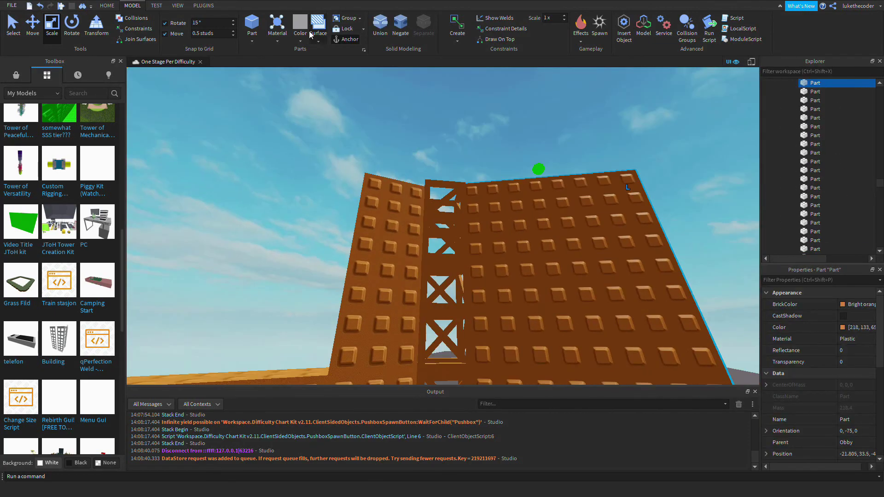
Insert a new part turned to 30° and fit it onto the top of the truss.
{"action": "left_click", "coordinate": [252, 26]}
{"action": "right_click_drag", "start_coordinate": [464, 260], "coordinate": [415, 122]}
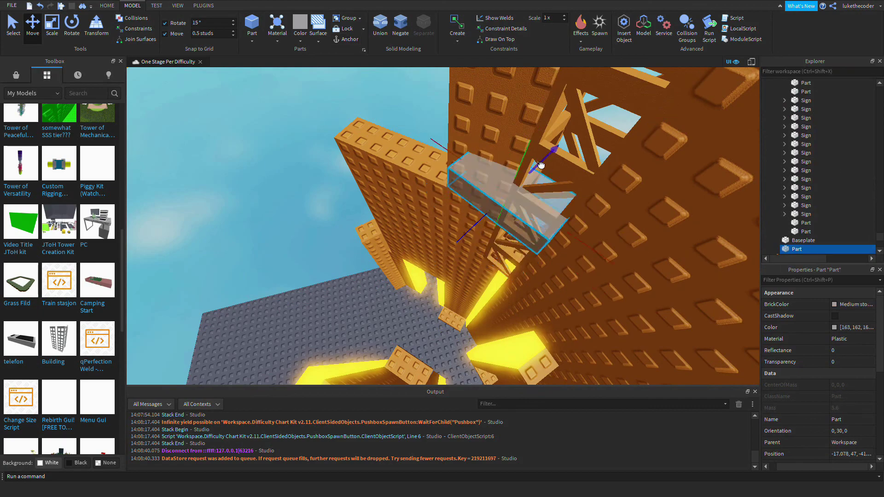
{"action": "right_click_drag", "start_coordinate": [504, 162], "coordinate": [450, 212]}
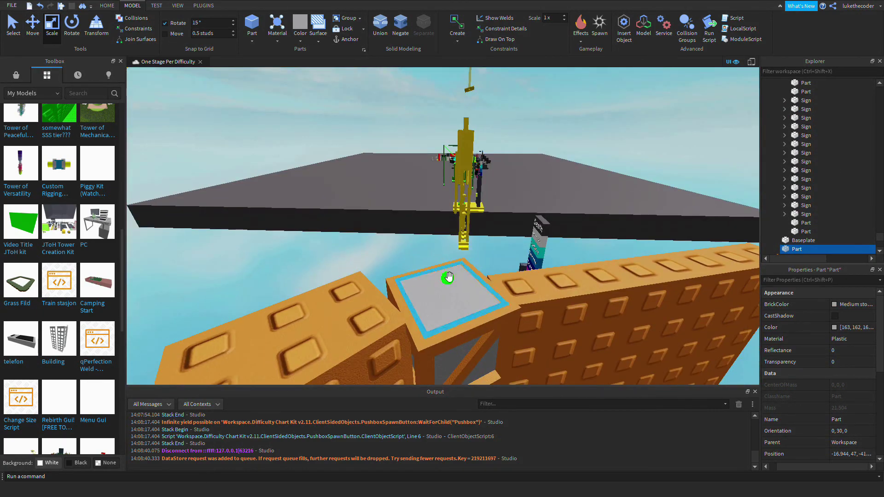
Colour the small part on top of the truss Bright orange and set its material to Neon.
{"action": "right_click_drag", "start_coordinate": [449, 277], "coordinate": [451, 278]}
{"action": "scroll", "coordinate": [581, 322], "scroll_direction": "down", "scroll_amount": 10}
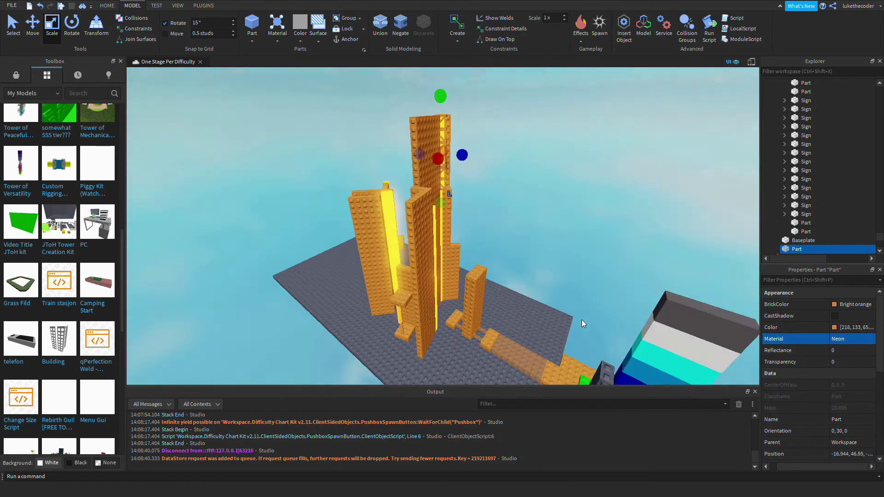
{"action": "left_click", "coordinate": [581, 322]}
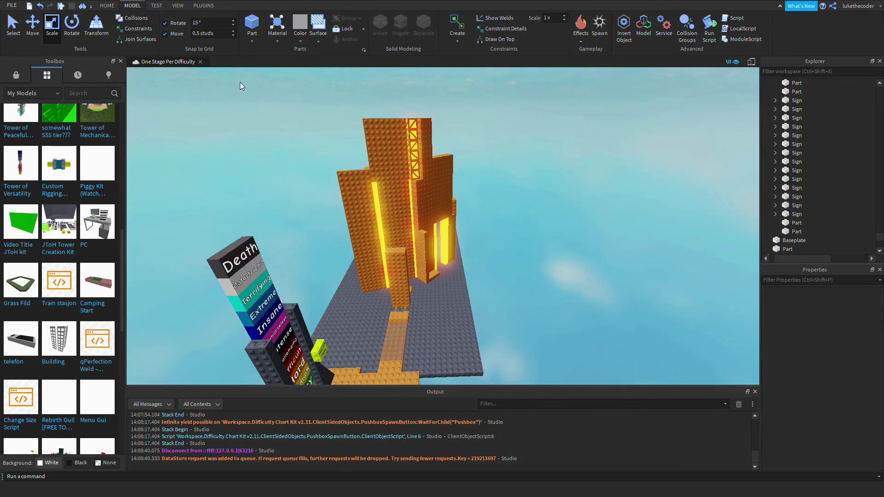
Duplicate the orange wall turned to -135° and raise the narrower copy above the other tall walls.
{"action": "scroll", "coordinate": [416, 236], "scroll_direction": "up", "scroll_amount": 5}
{"action": "right_click_drag", "start_coordinate": [415, 236], "coordinate": [427, 237]}
{"action": "left_click", "coordinate": [415, 237]}
{"action": "key", "text": "ctrl+2"}
{"action": "key", "text": "f"}
{"action": "key", "text": "ctrl+d"}
{"action": "key", "text": "ctrl+2"}
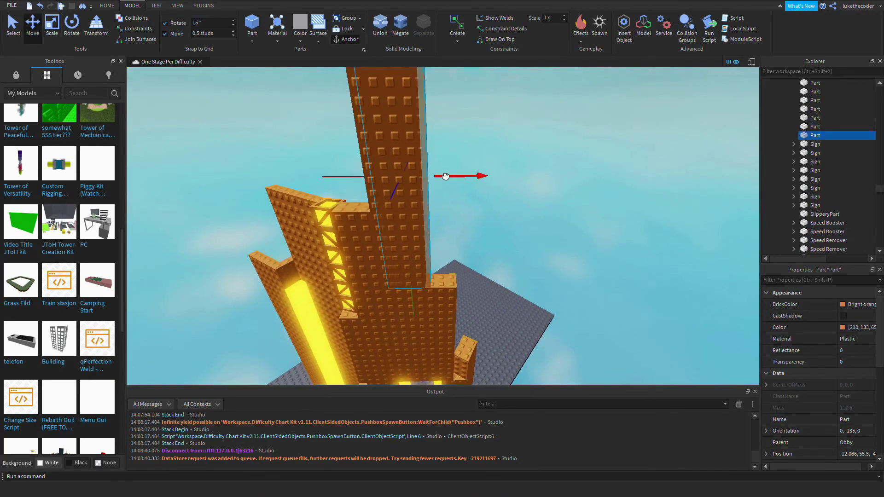
Add a Neon strip down the side of the raised orange wall and a small orange ledge turned to -135° beside it.
{"action": "left_click", "coordinate": [833, 341]}
{"action": "key", "text": "ctrl+d"}
{"action": "key", "text": "ctrl+2"}
{"action": "right_click_drag", "start_coordinate": [551, 231], "coordinate": [469, 272]}
{"action": "key", "text": "ctrl+d"}
{"action": "left_click_drag", "start_coordinate": [469, 272], "coordinate": [405, 221]}
{"action": "right_click_drag", "start_coordinate": [405, 221], "coordinate": [492, 193]}
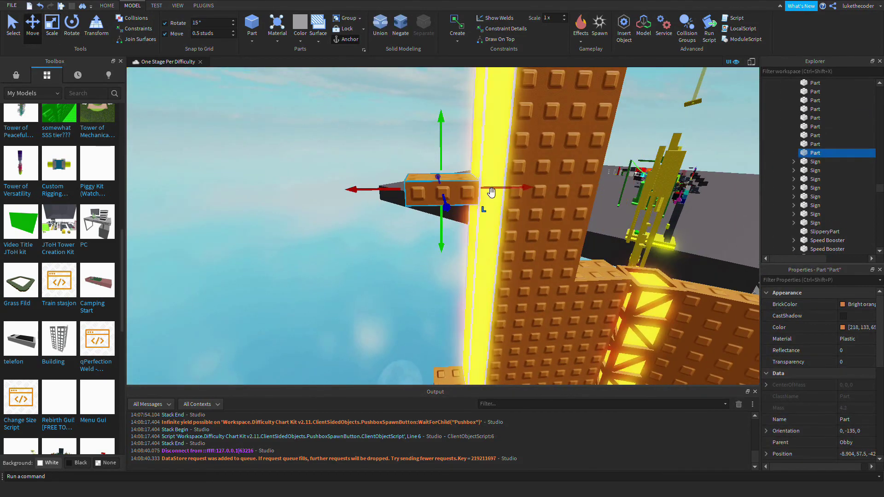
{"action": "left_click_drag", "start_coordinate": [419, 215], "coordinate": [407, 169]}
{"action": "right_click_drag", "start_coordinate": [407, 170], "coordinate": [525, 278]}
{"action": "left_click", "coordinate": [433, 274]}
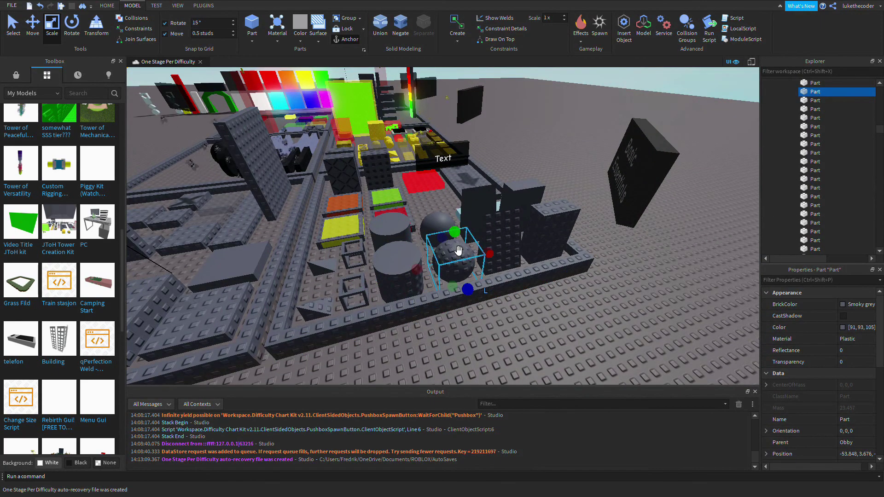
Duplicate the BalloonDispenser from the kit, move the copy above the tallest orange wall and tilt it.
{"action": "left_click", "coordinate": [352, 277]}
{"action": "right_click_drag", "start_coordinate": [458, 250], "coordinate": [352, 272]}
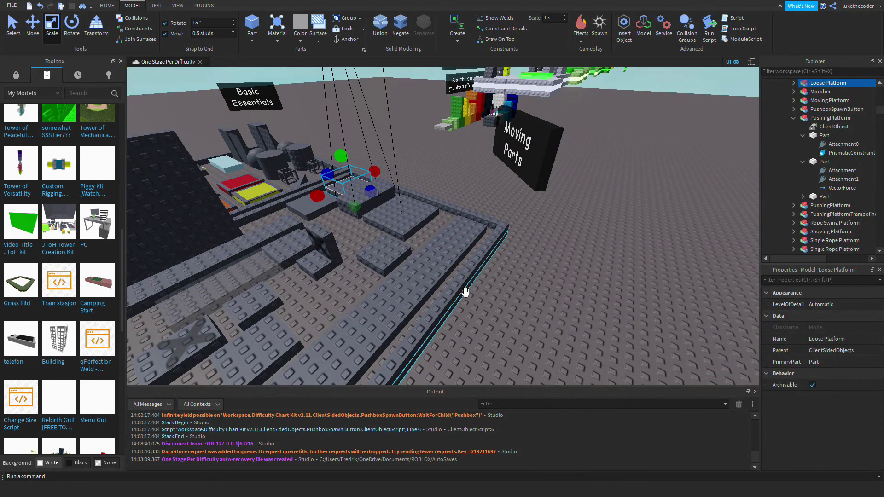
{"action": "right_click_drag", "start_coordinate": [465, 292], "coordinate": [475, 269]}
{"action": "key", "text": "f"}
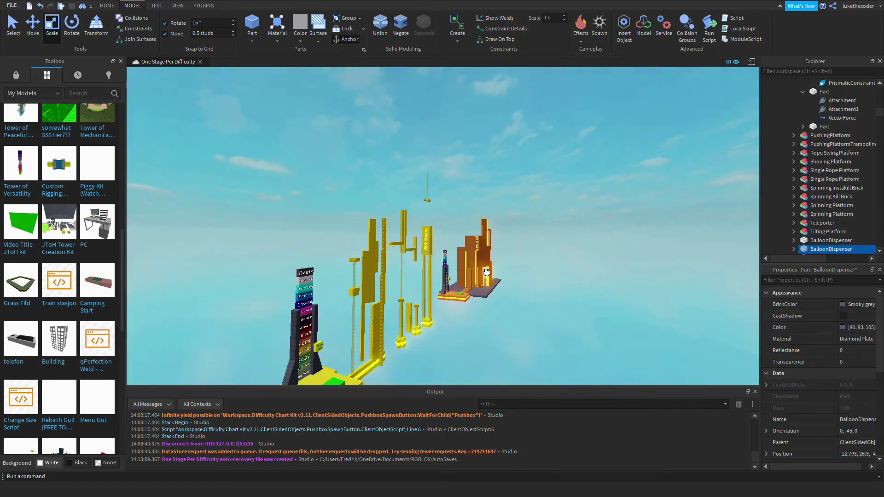
{"action": "key", "text": "ctrl+2"}
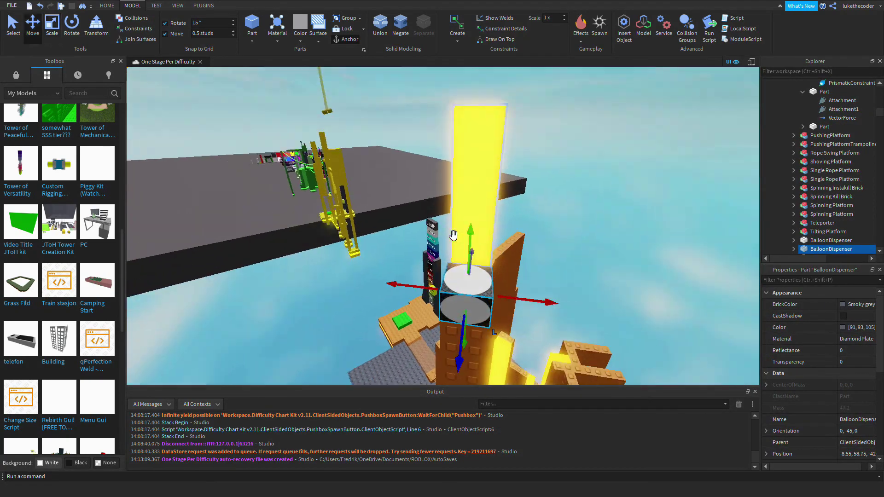
{"action": "right_click_drag", "start_coordinate": [471, 249], "coordinate": [434, 152]}
{"action": "key", "text": "ctrl+4"}
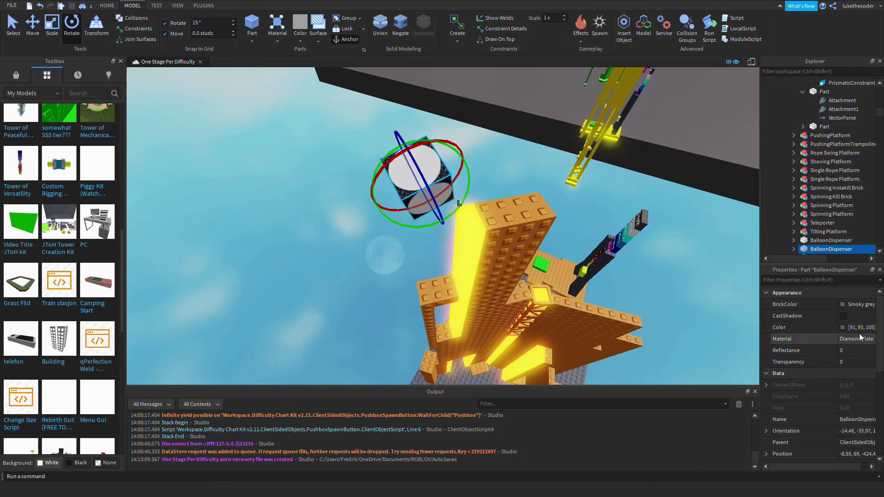
Recolour the balloon dispenser orange and rotate a long thin orange beam placed directly above it.
{"action": "right_click_drag", "start_coordinate": [329, 262], "coordinate": [396, 174]}
{"action": "left_click", "coordinate": [395, 291]}
{"action": "left_click_drag", "start_coordinate": [395, 174], "coordinate": [442, 178]}
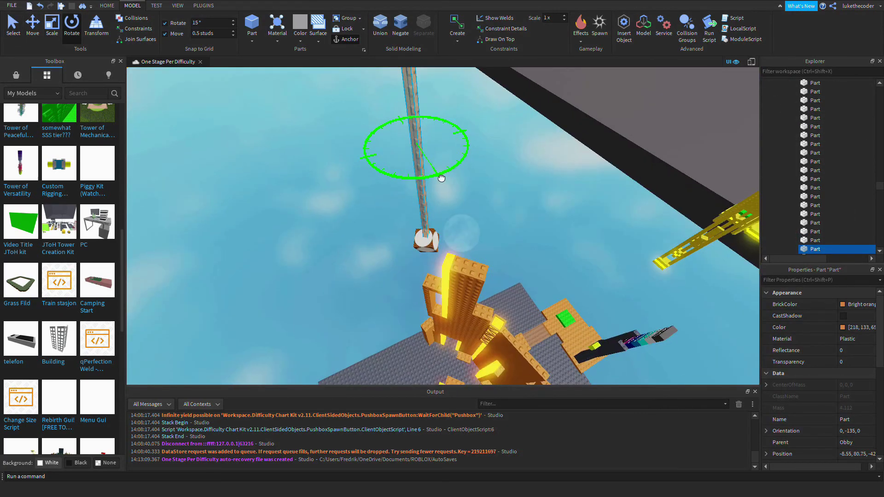
Open the balloon dispenser's settings and set its WaitTime value to 5.
{"action": "left_click", "coordinate": [595, 259]}
{"action": "left_click", "coordinate": [794, 84]}
{"action": "key", "text": "f"}
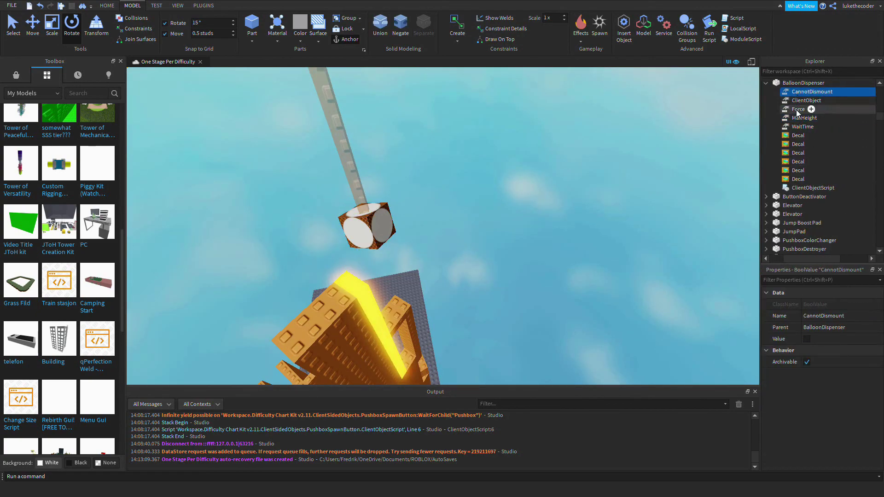
{"action": "left_click", "coordinate": [803, 127]}
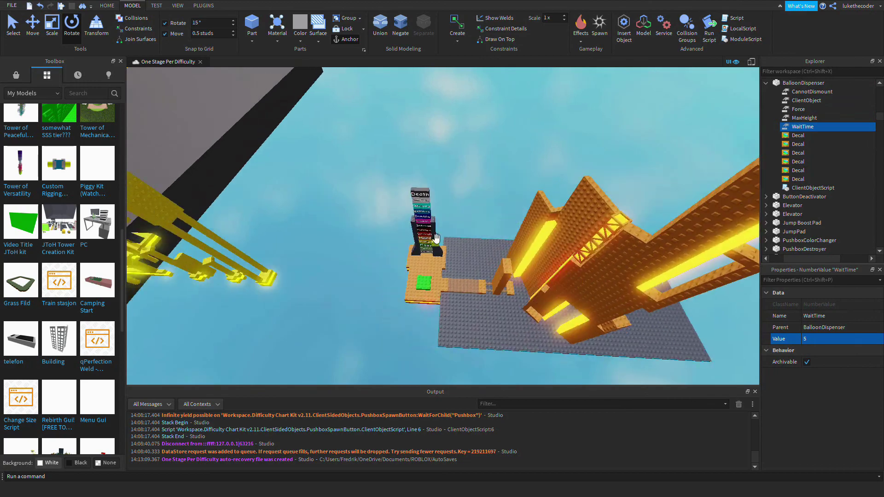
Place a red copy of the start platform and difficulty sign beyond the orange stage, with the You Are Here marker moved up.
{"action": "right_click_drag", "start_coordinate": [444, 330], "coordinate": [516, 295]}
{"action": "scroll", "coordinate": [537, 259], "scroll_direction": "up", "scroll_amount": 5}
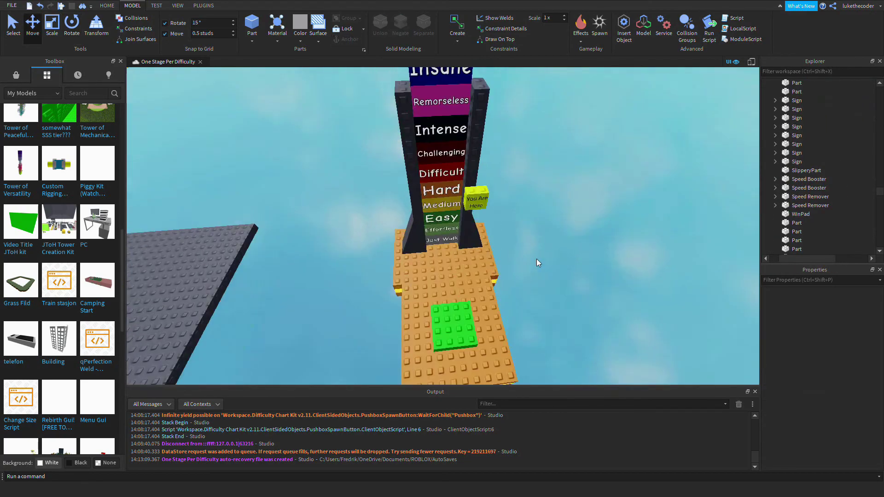
{"action": "left_click", "coordinate": [479, 196]}
{"action": "key", "text": "ctrl+3"}
{"action": "key", "text": "ctrl+2"}
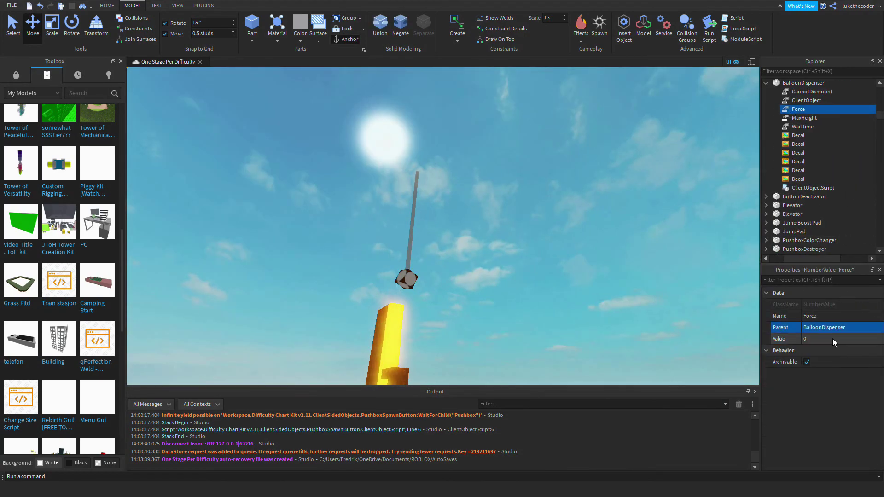
Playtest the orange stage from stage 4 up the walls and ride the balloon towards the red platform.
{"action": "left_click", "coordinate": [79, 5]}
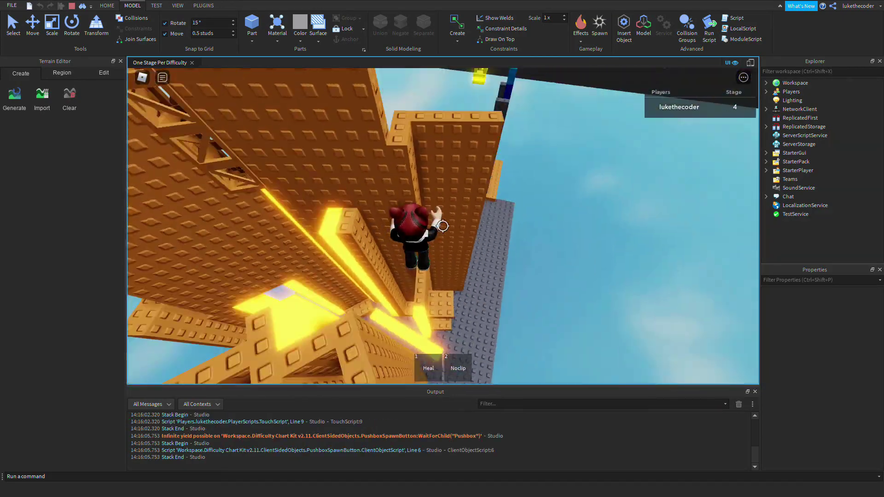
{"action": "key", "text": "2"}
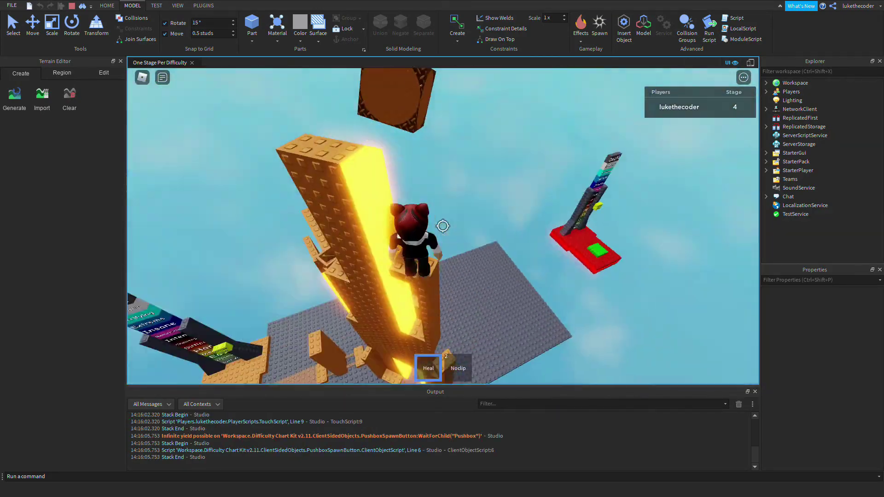
{"action": "key", "text": "2"}
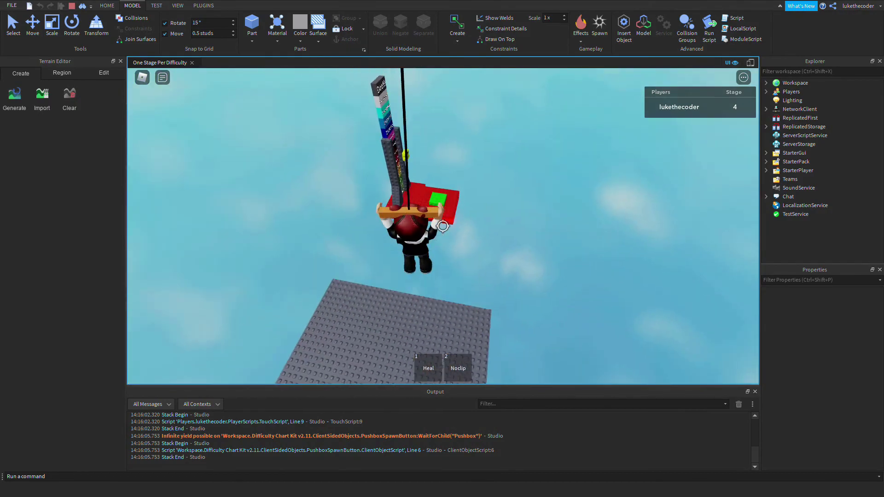
Place a copy of the large Smoky grey slab beside the red start platform.
{"action": "key", "text": "2"}
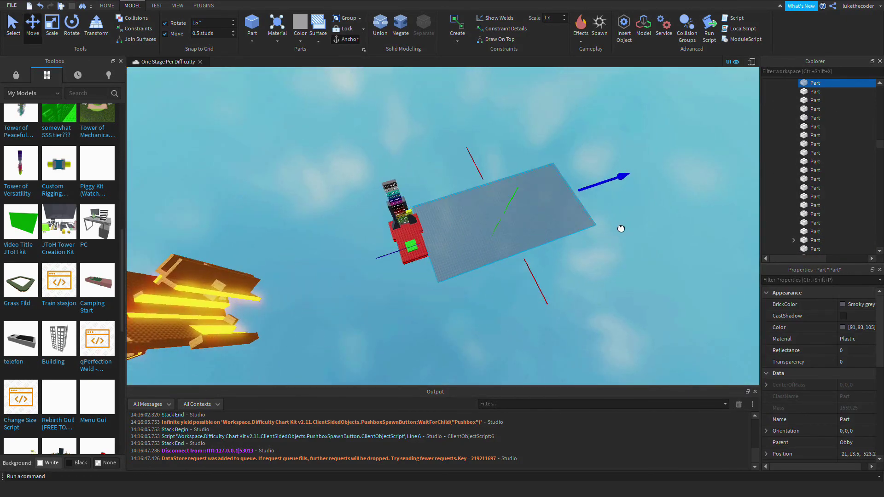
{"action": "right_click_drag", "start_coordinate": [621, 229], "coordinate": [479, 240]}
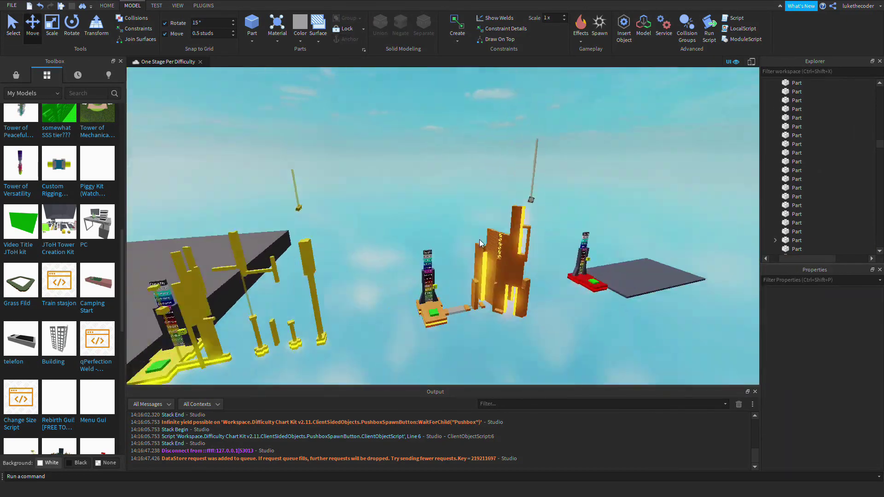
{"action": "key", "text": "w"}
{"action": "key", "text": "d"}
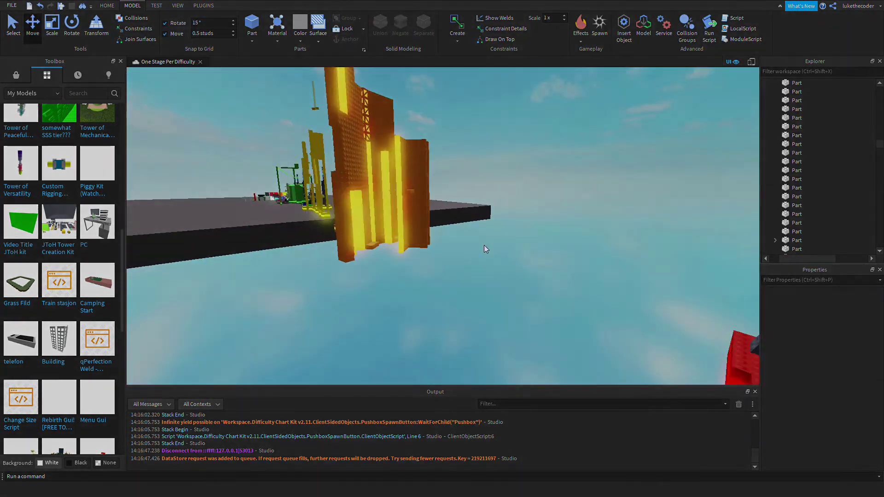